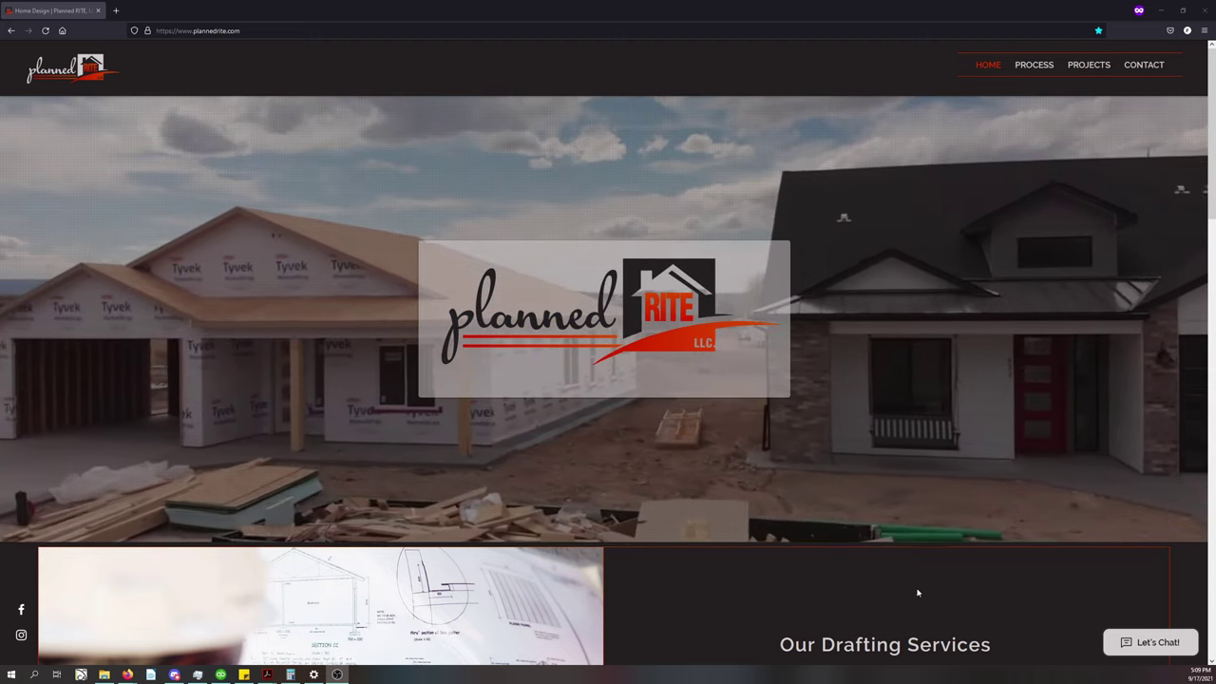
Look through the planned RITE home page, from the drafting services and About Us section to the recent projects
scroll(746, 475, down, 2)
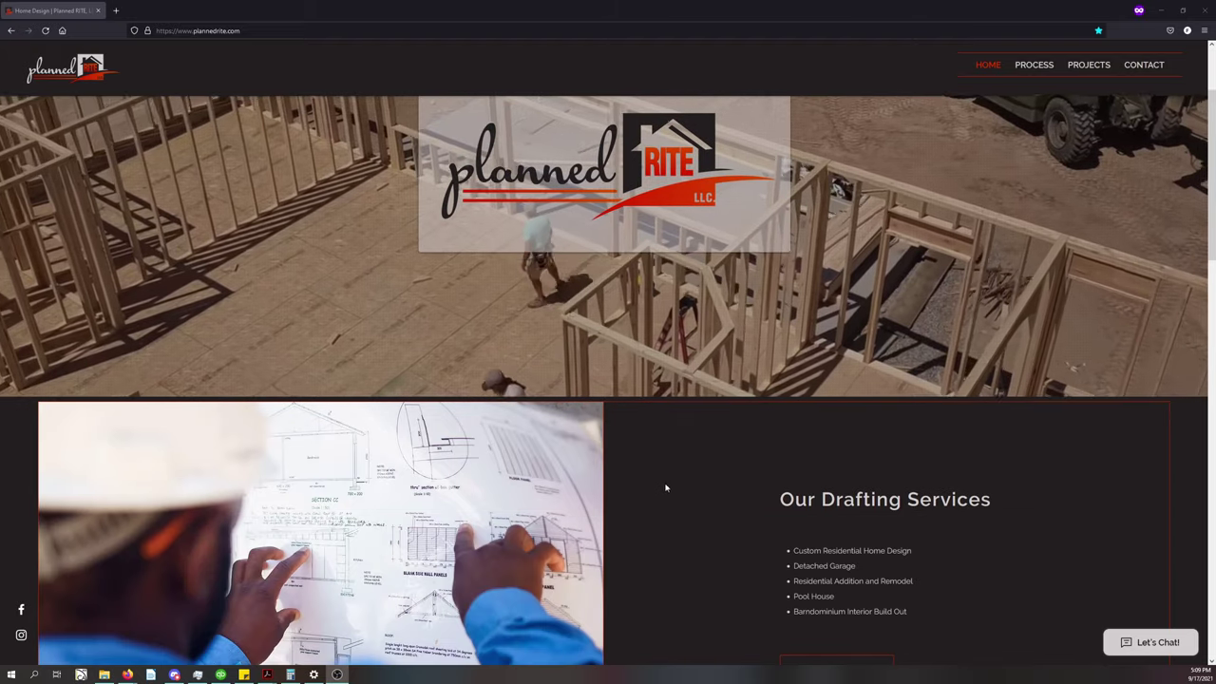
scroll(665, 487, down, 2)
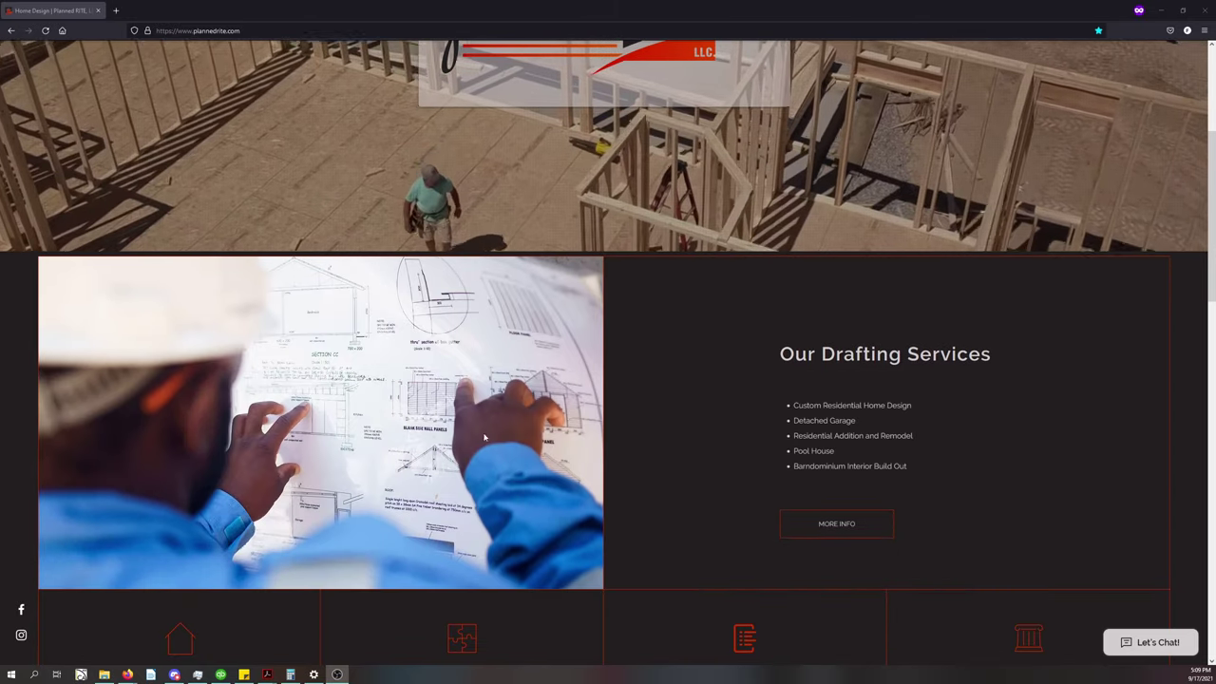
scroll(757, 305, down, 6)
scroll(757, 305, down, 10)
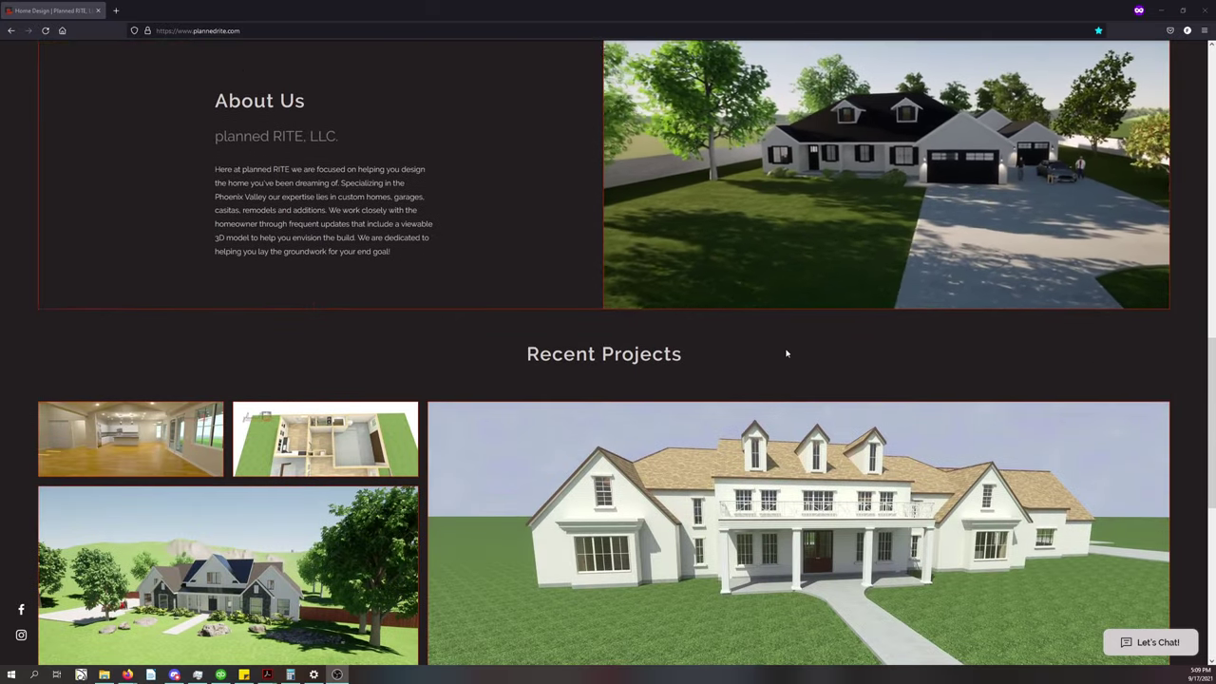
scroll(830, 372, up, 13)
scroll(770, 373, up, 2)
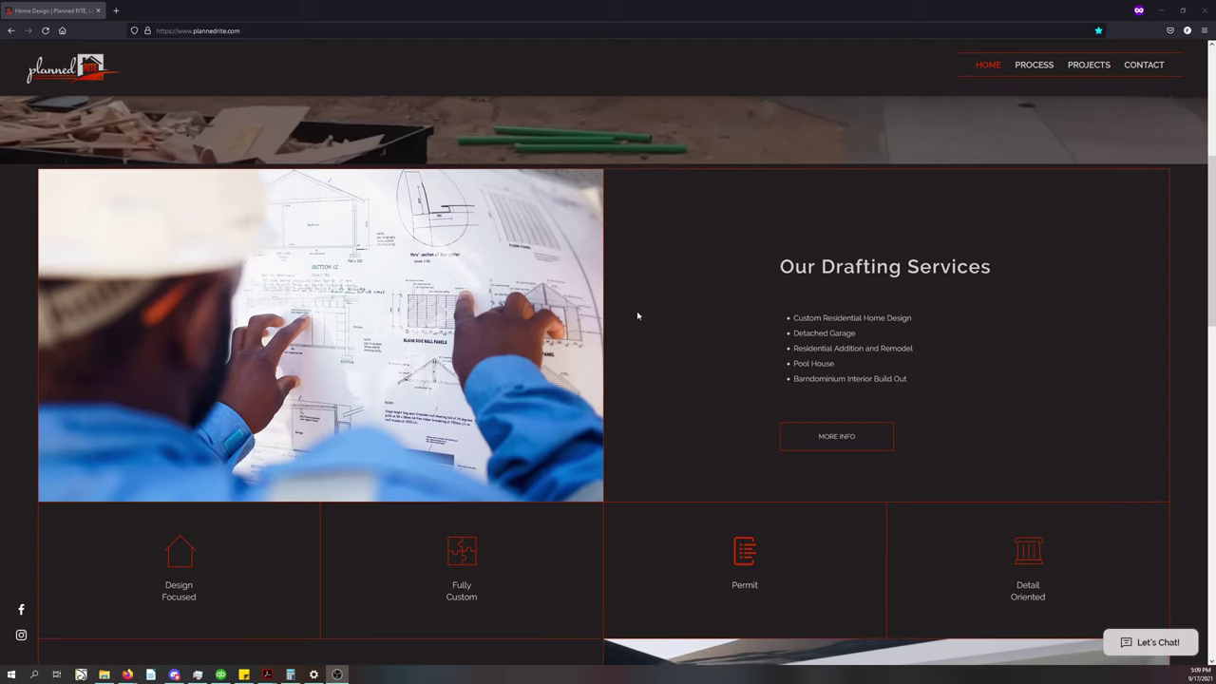
scroll(637, 314, down, 5)
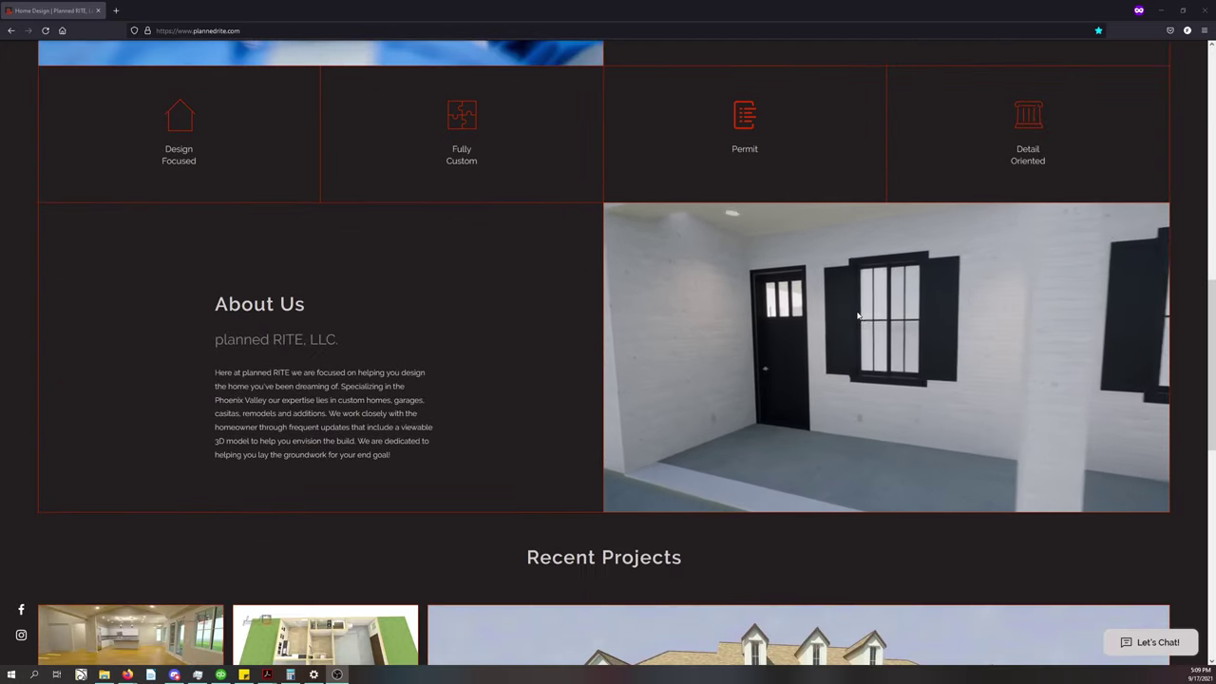
scroll(860, 323, down, 3)
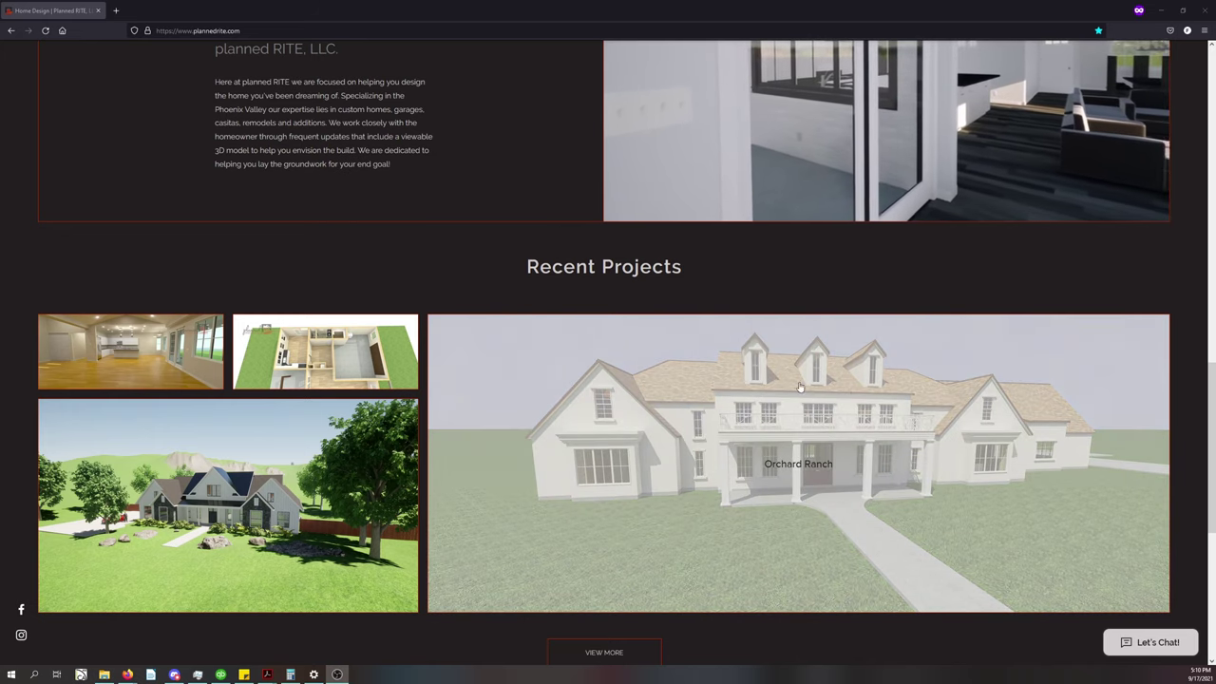
scroll(479, 323, down, 2)
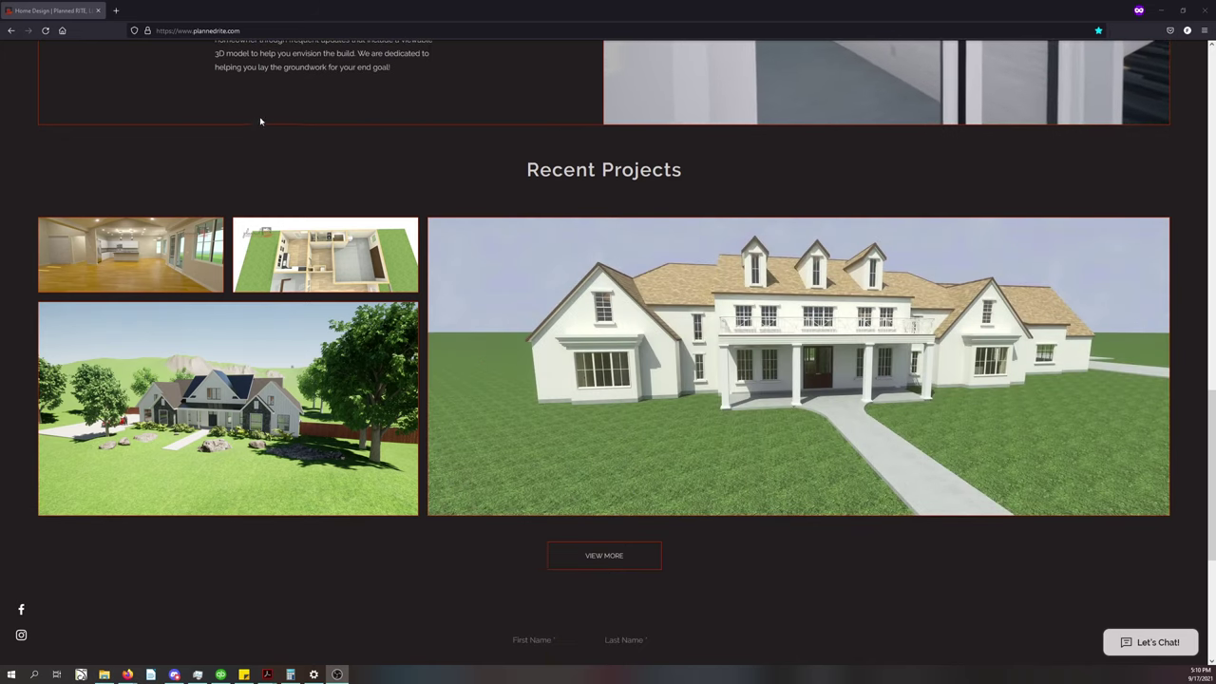
Open the full projects page and view the Orchard Ranch section
click(614, 562)
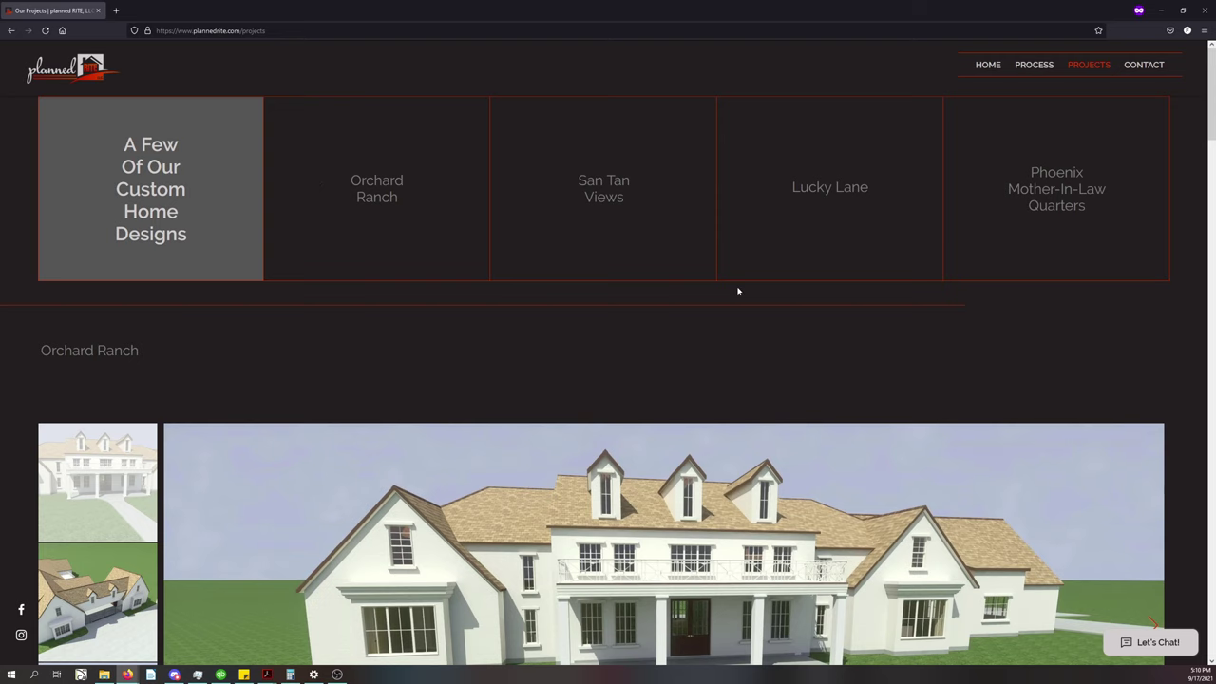
scroll(836, 281, down, 3)
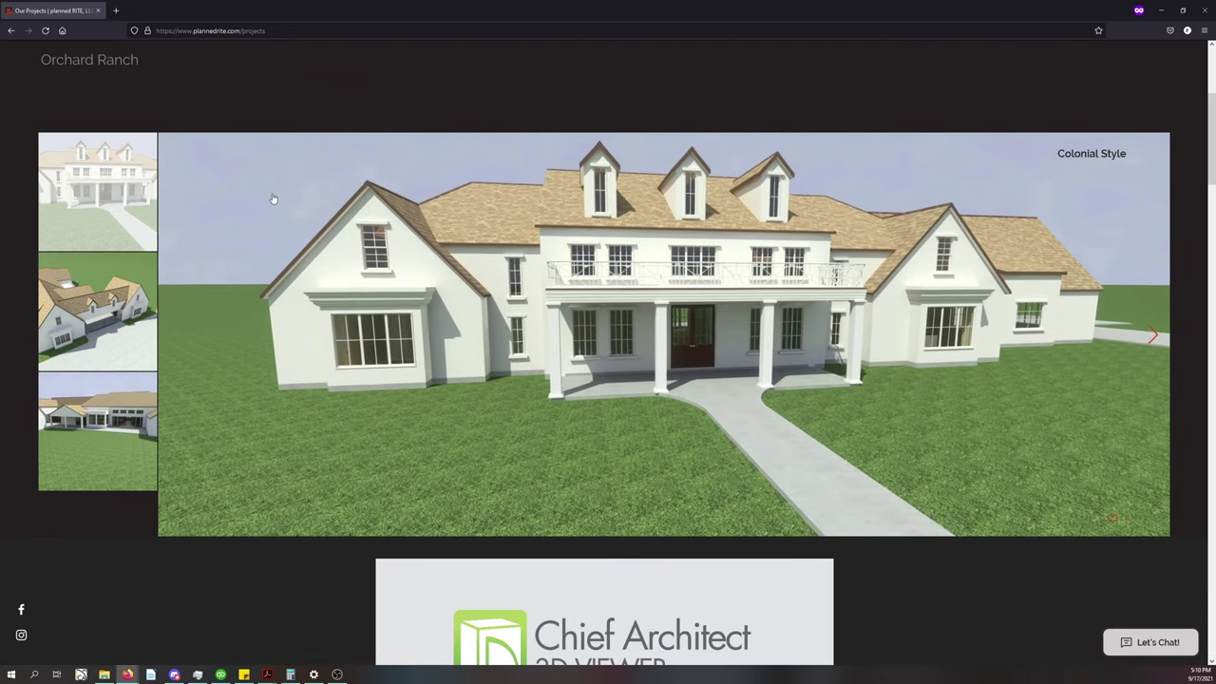
scroll(608, 281, down, 3)
scroll(612, 276, up, 3)
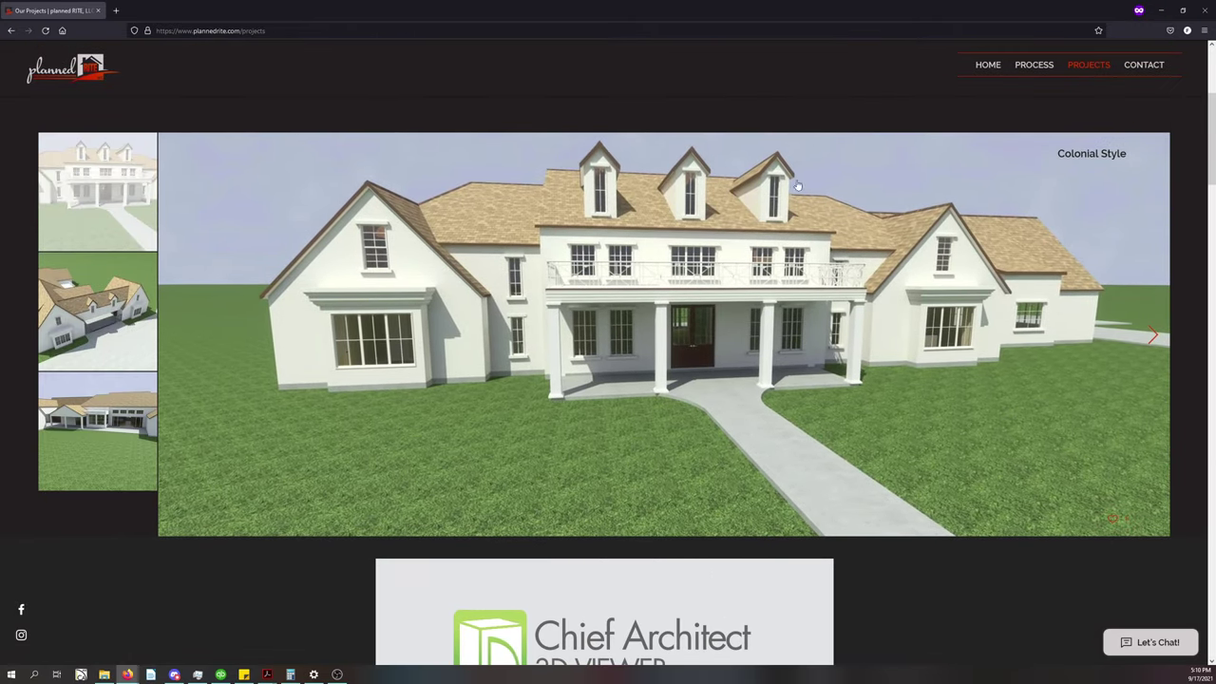
Advance through the Orchard Ranch gallery to the Entertainment Central image
click(1152, 337)
click(1152, 337)
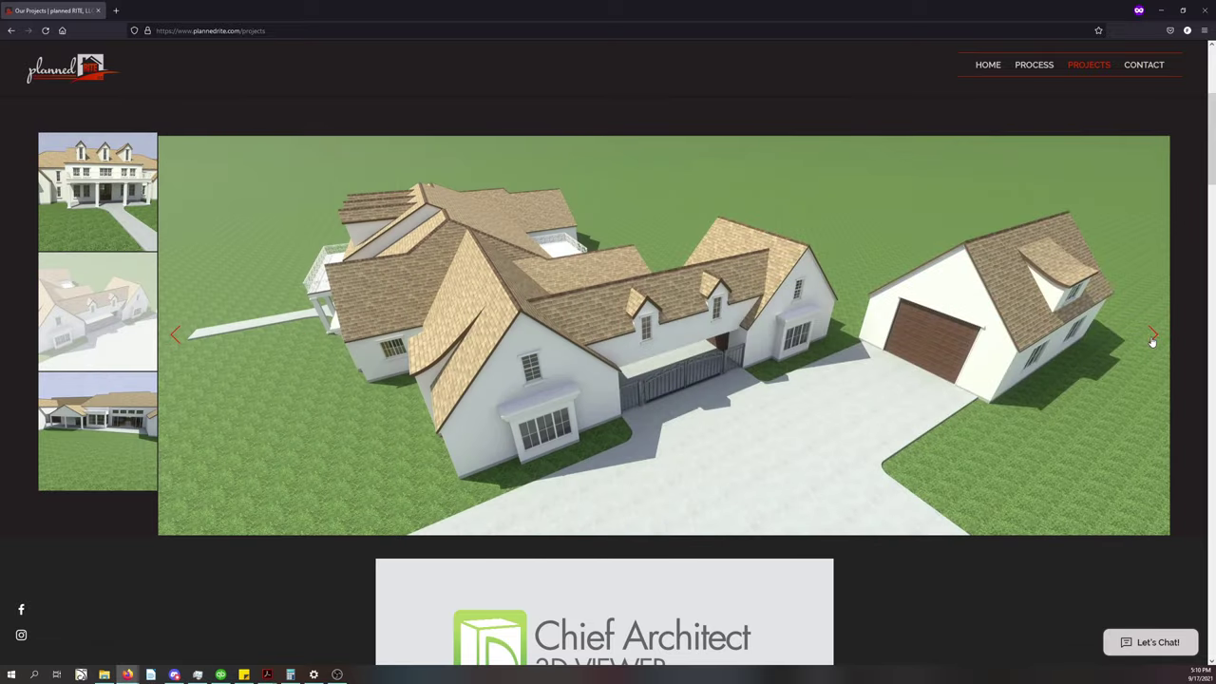
click(1152, 338)
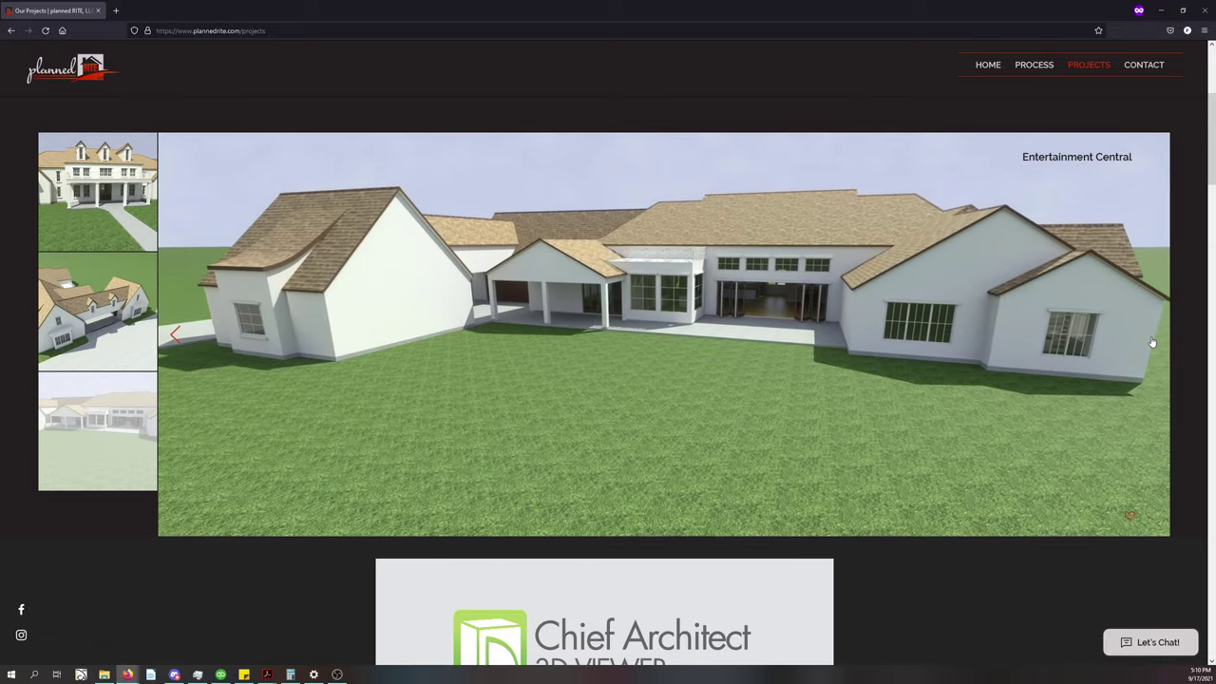
View the Orchard Ranch images enlarged, going back to the Colonial Style front view, and close the enlarged view
click(1151, 342)
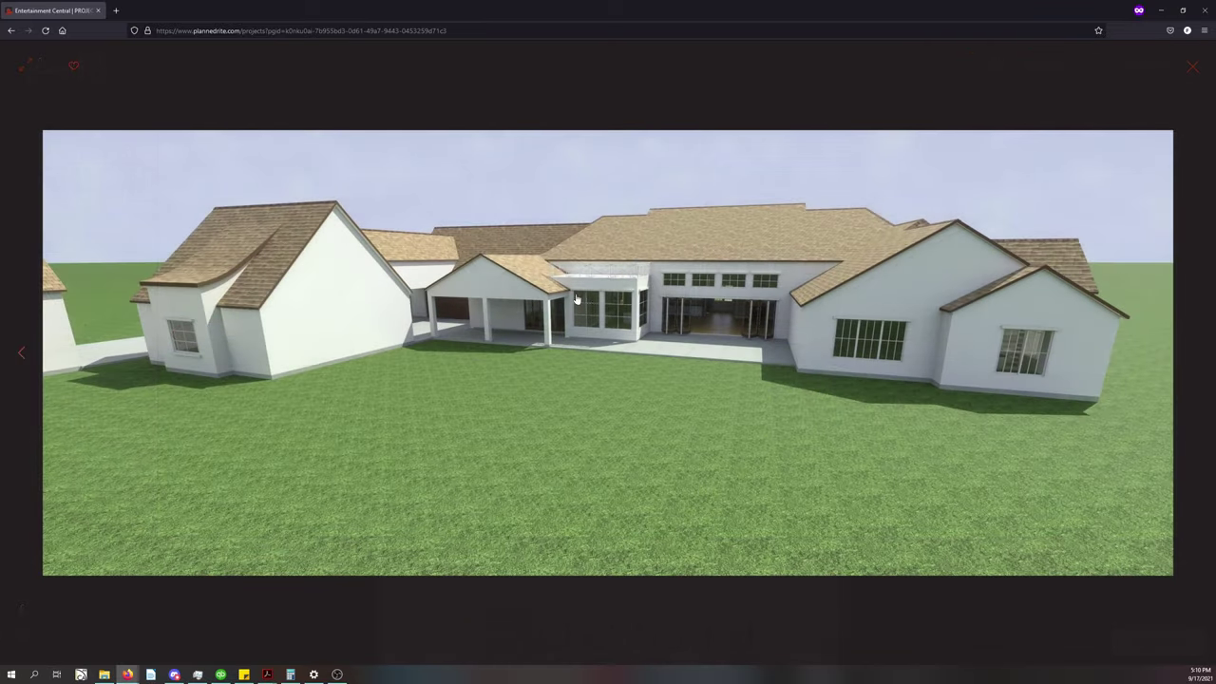
click(22, 360)
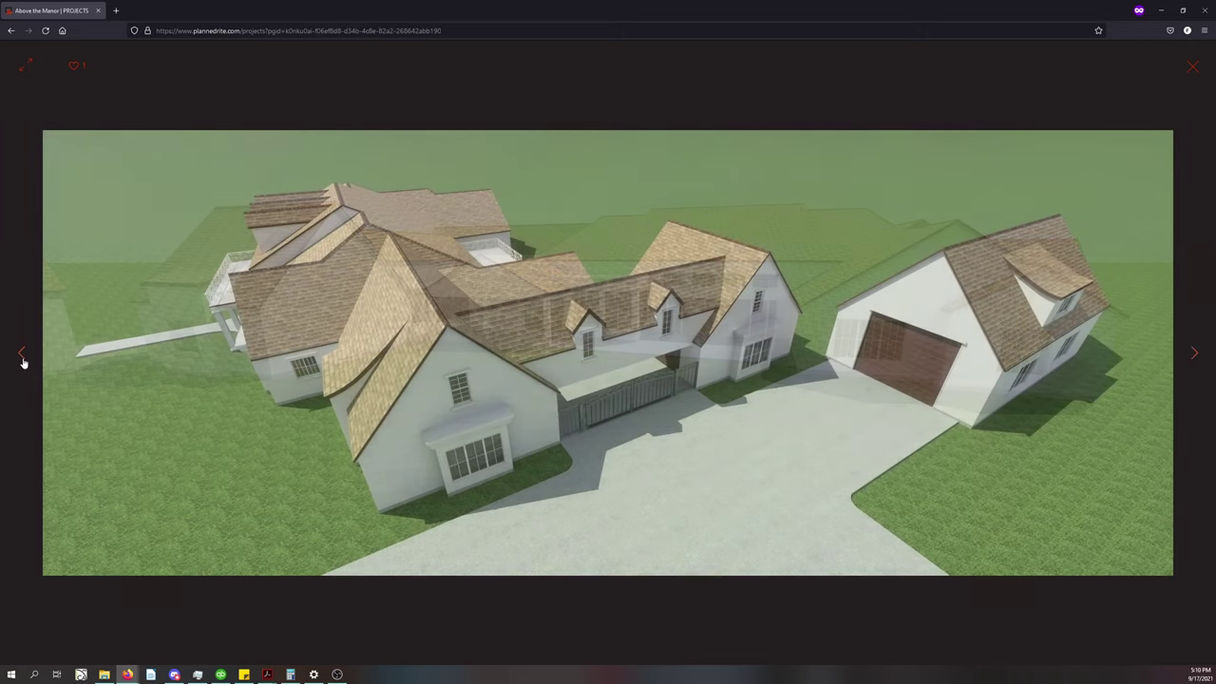
click(23, 360)
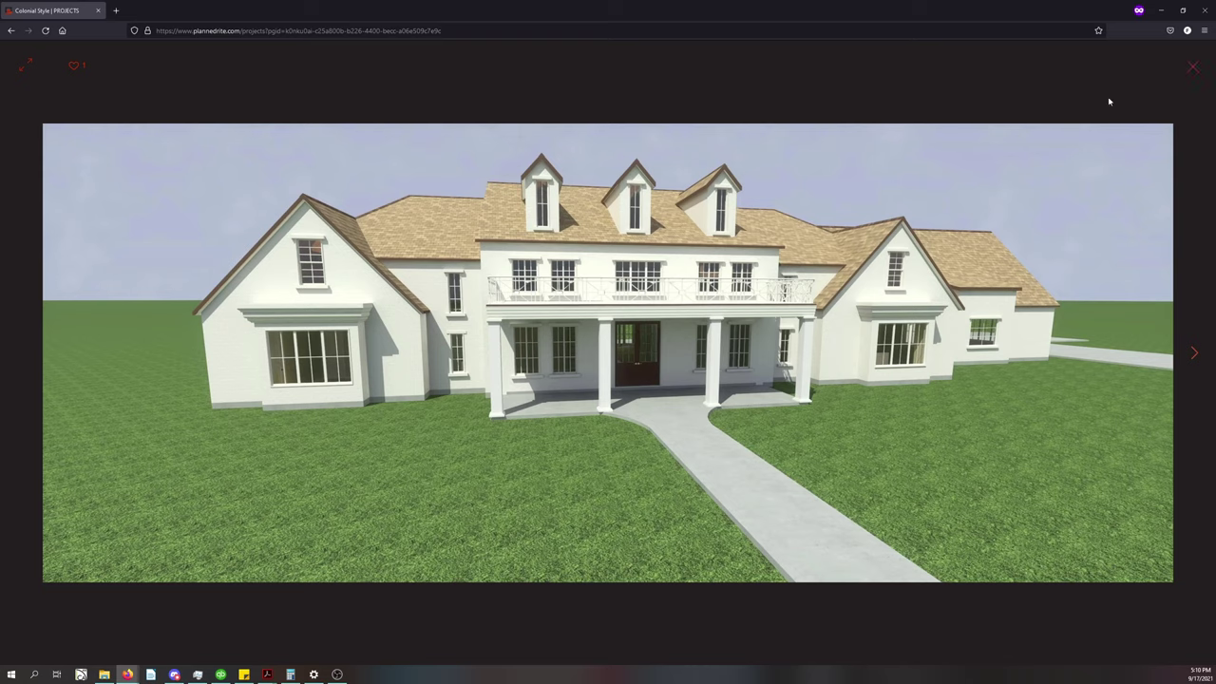
click(1193, 71)
Load the Orchard Ranch model in the embedded Chief Architect 3D Viewer
scroll(959, 384, up, 3)
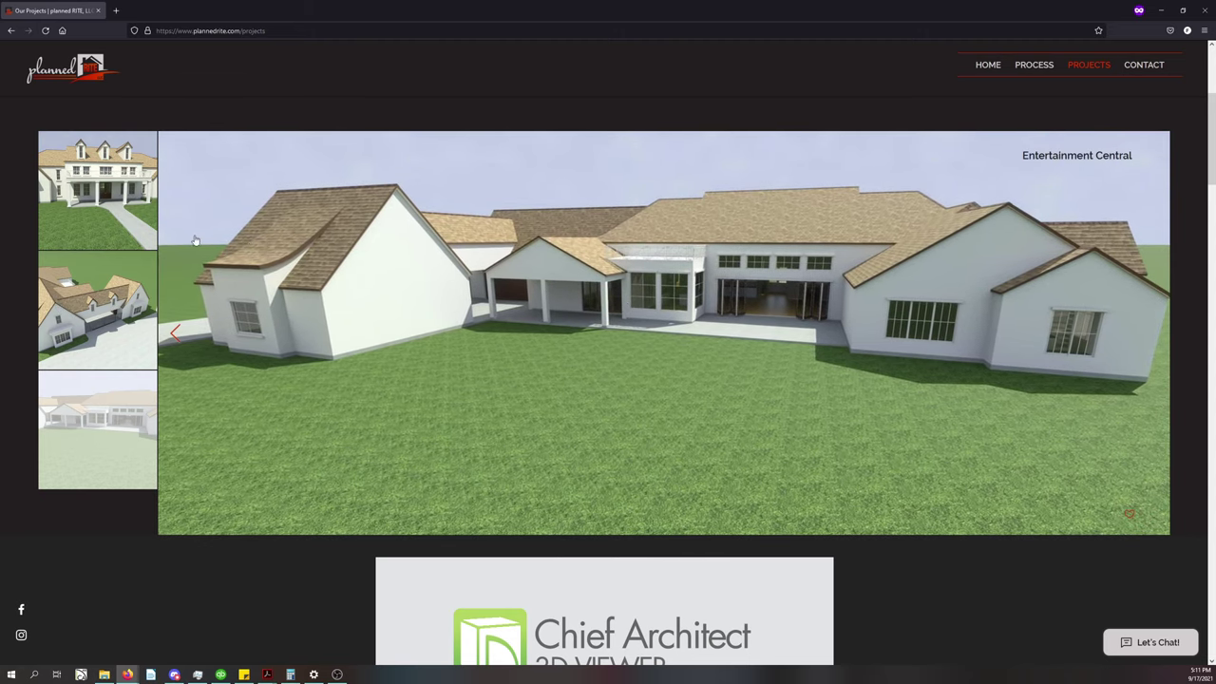
scroll(195, 237, down, 2)
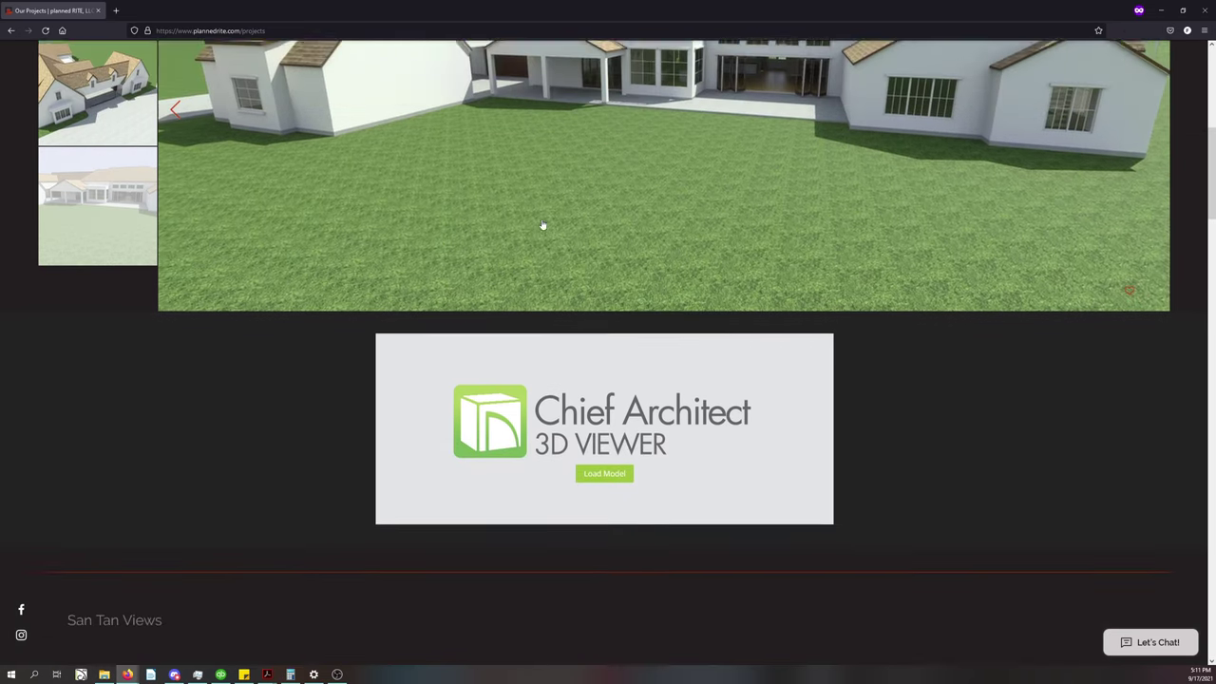
scroll(542, 225, up, 1)
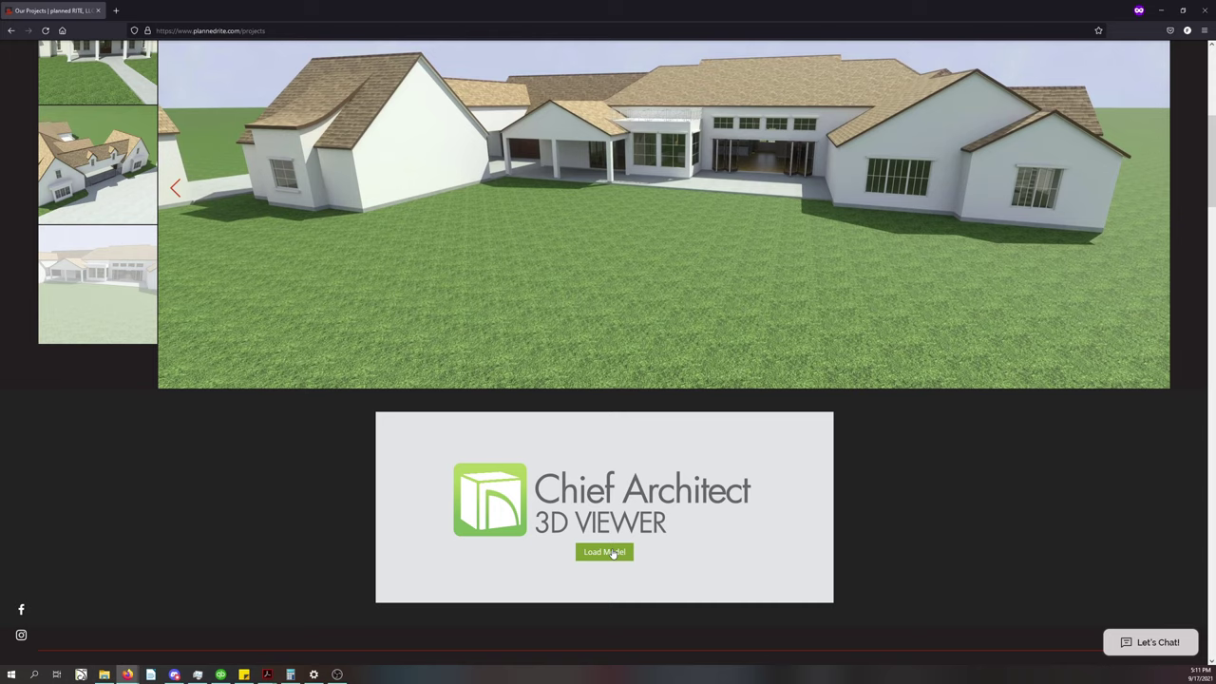
click(611, 555)
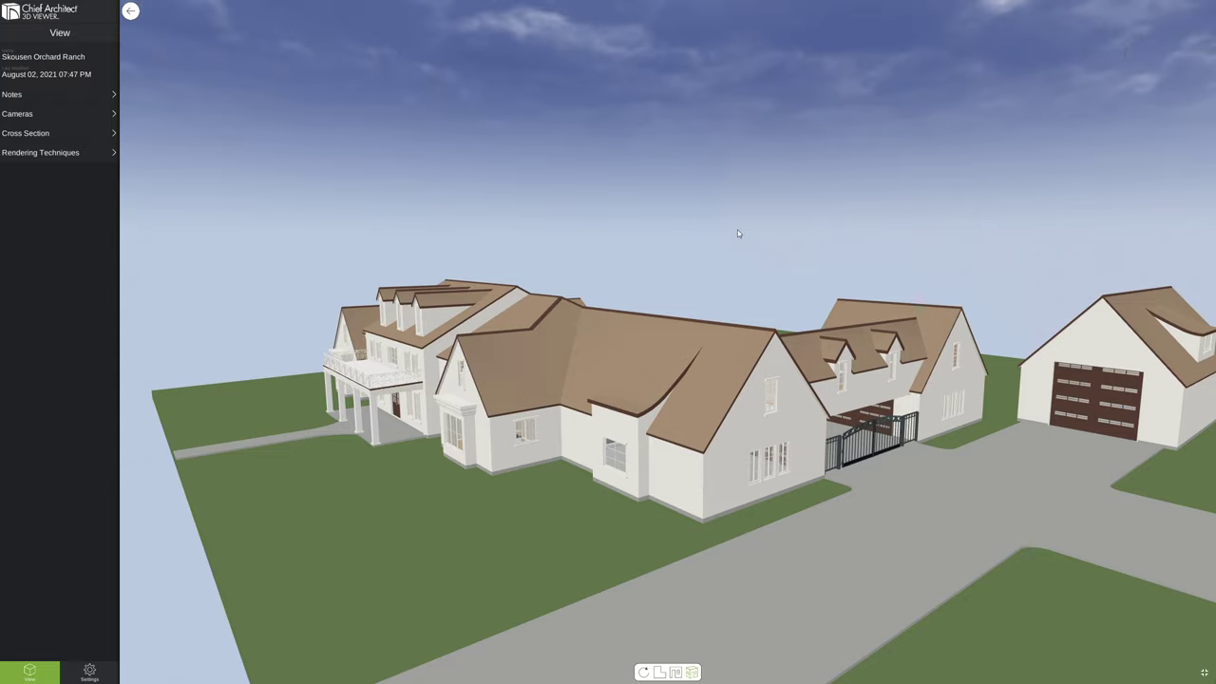
Set the model's rendering technique to Standard
click(45, 160)
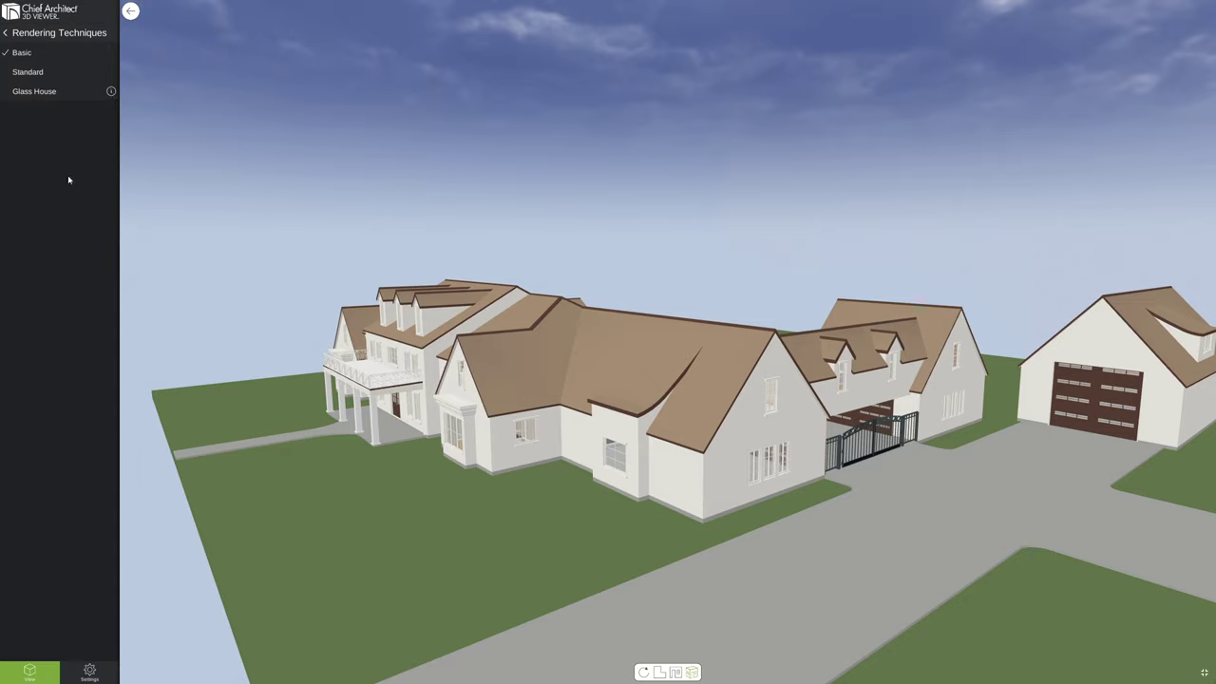
click(41, 75)
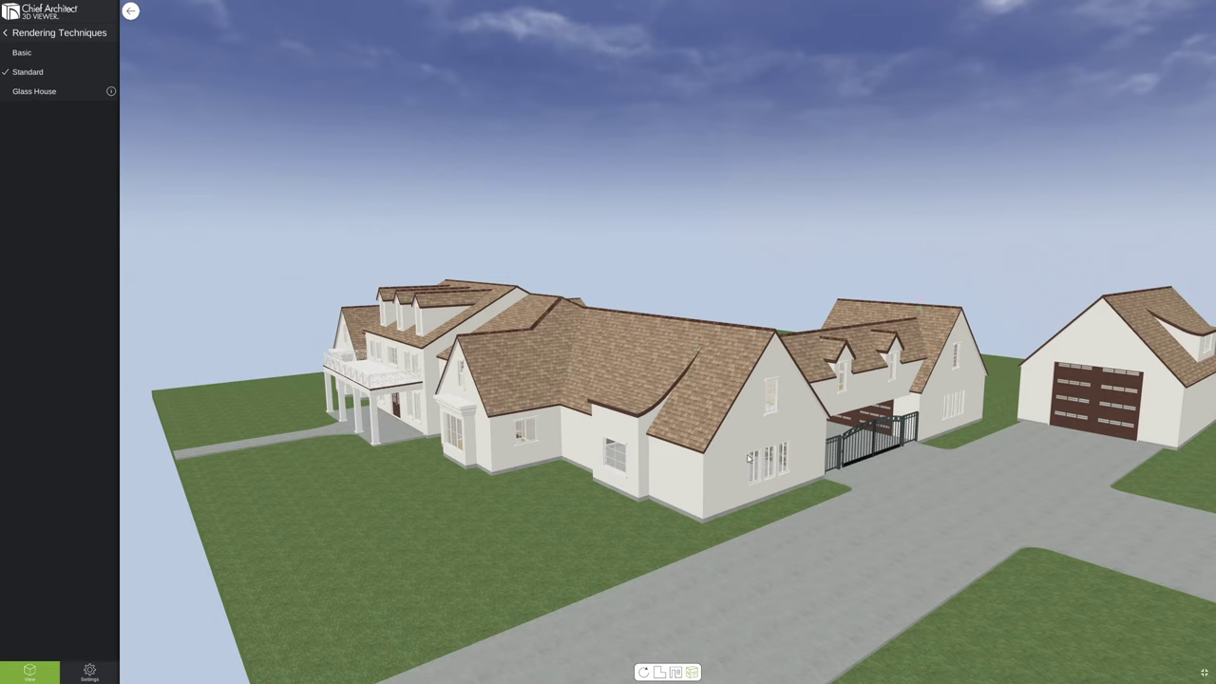
Examine the textured house exterior up close at the side wall and from the front facade
scroll(739, 482, up, 5)
scroll(739, 484, down, 1)
scroll(570, 487, up, 1)
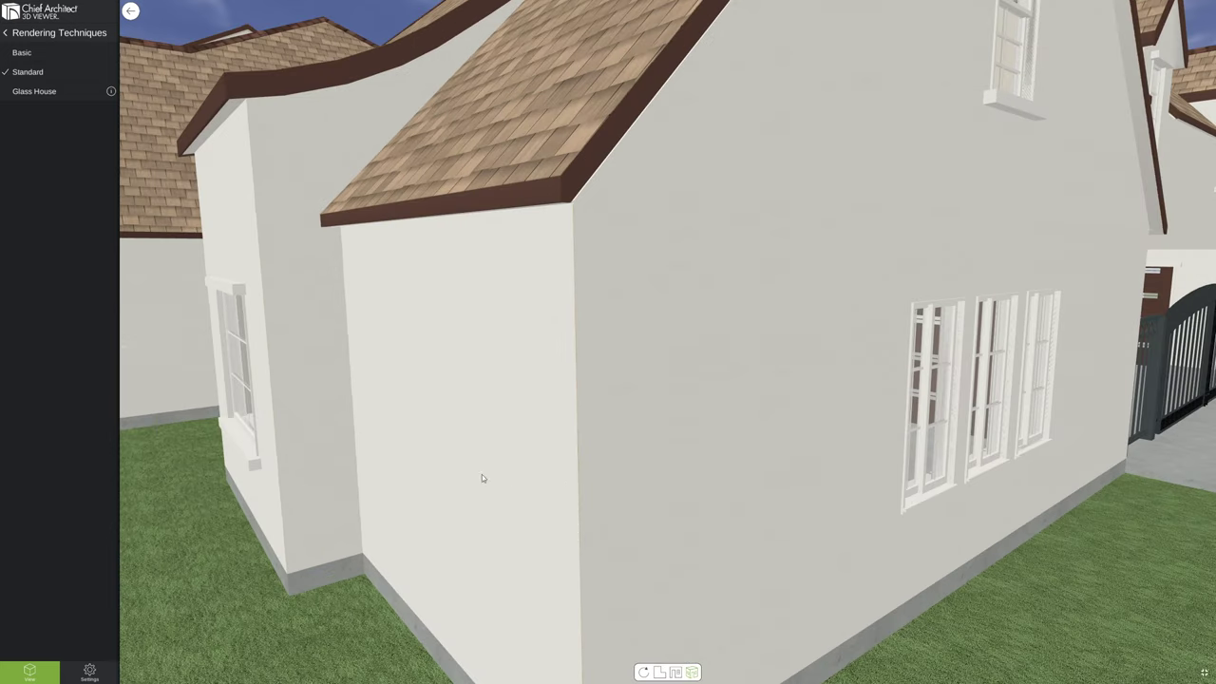
drag(463, 380, 668, 392)
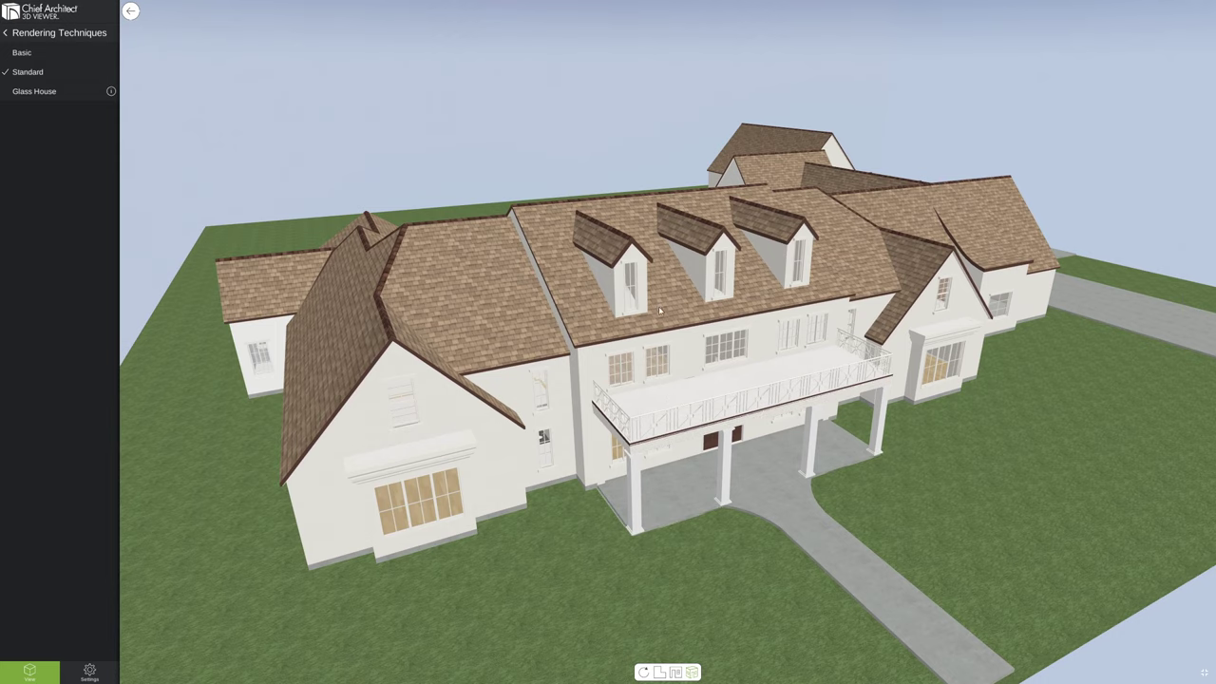
drag(668, 393, 634, 383)
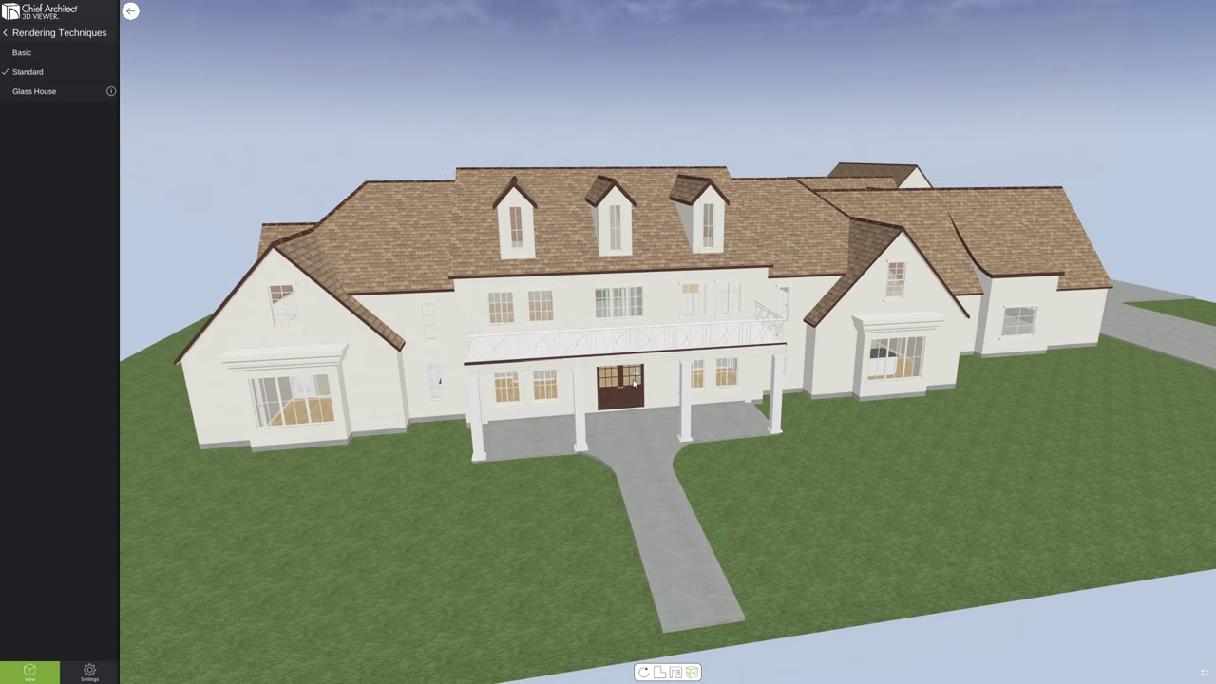
drag(836, 313, 710, 307)
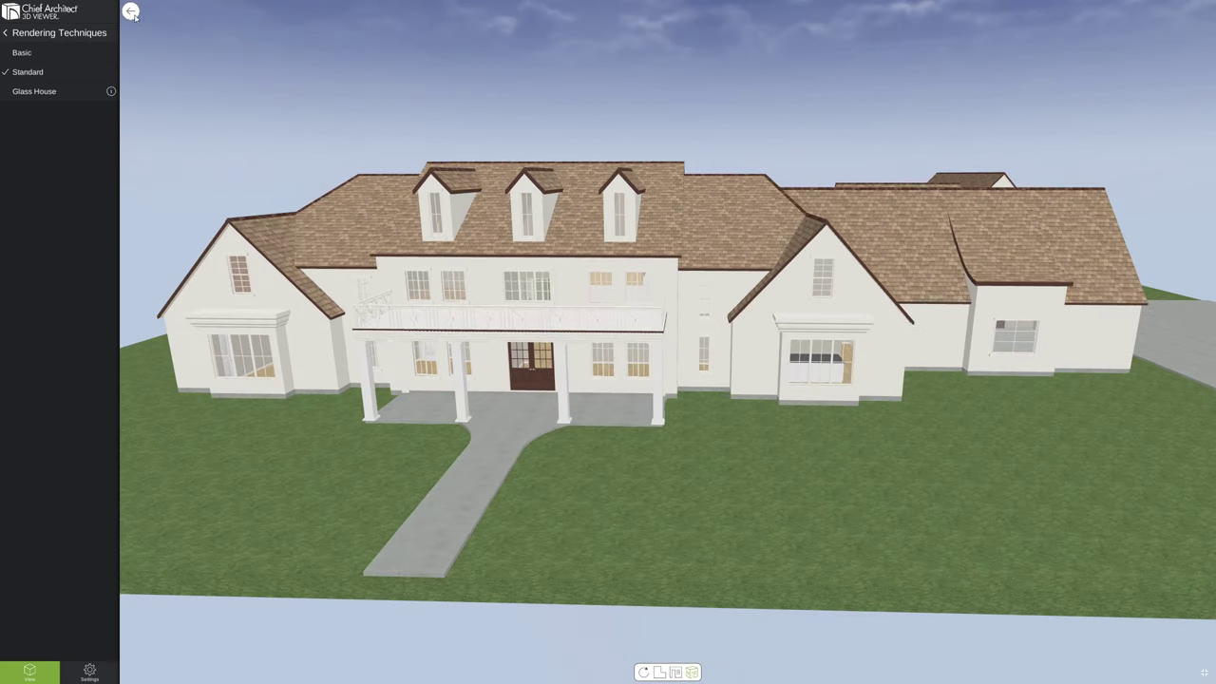
Check the model's notes and its list of saved cameras
click(17, 36)
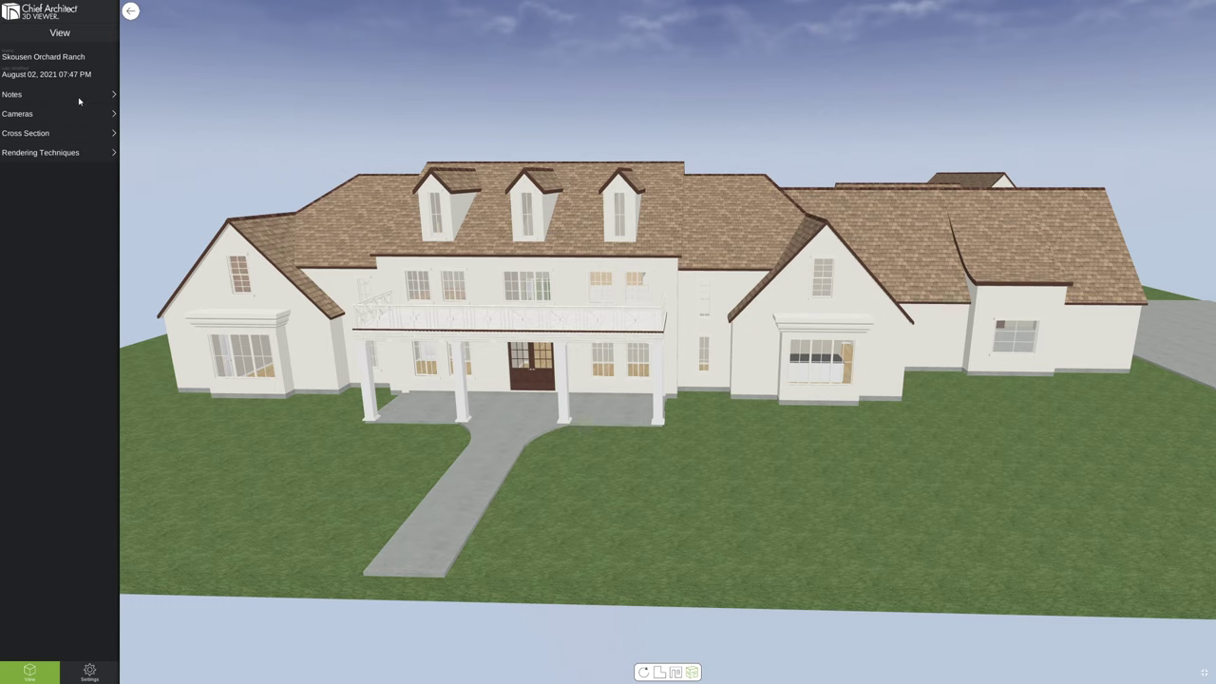
click(78, 96)
click(5, 34)
click(46, 115)
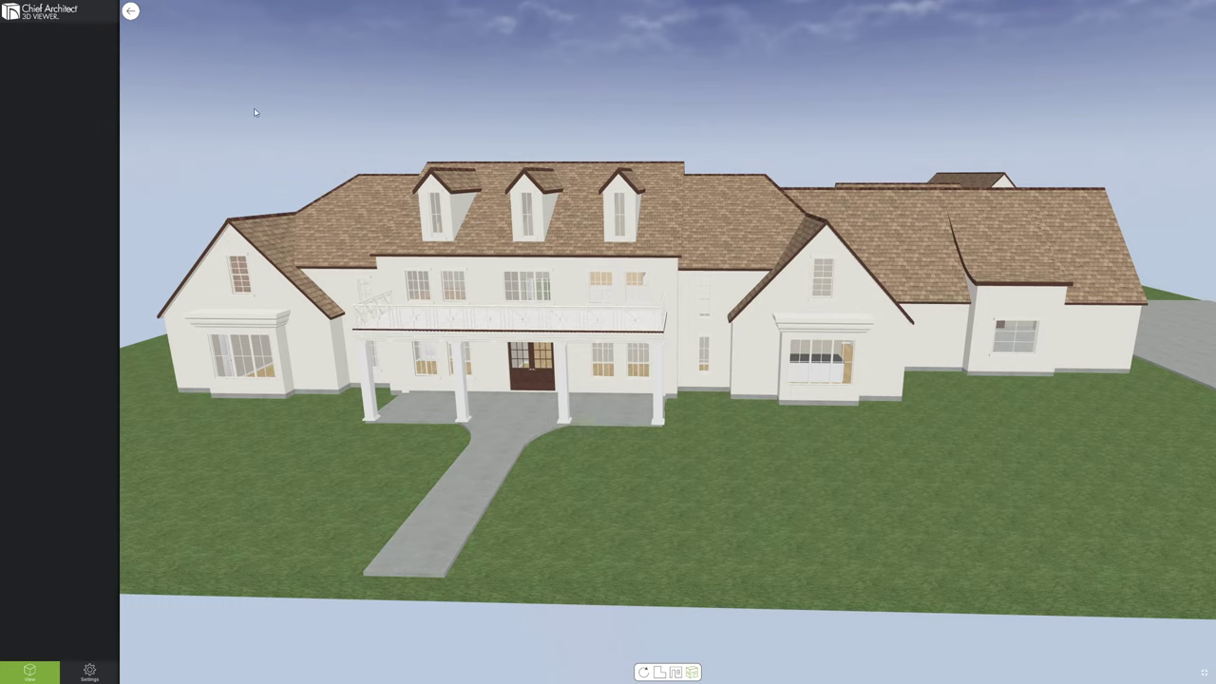
drag(555, 323, 584, 298)
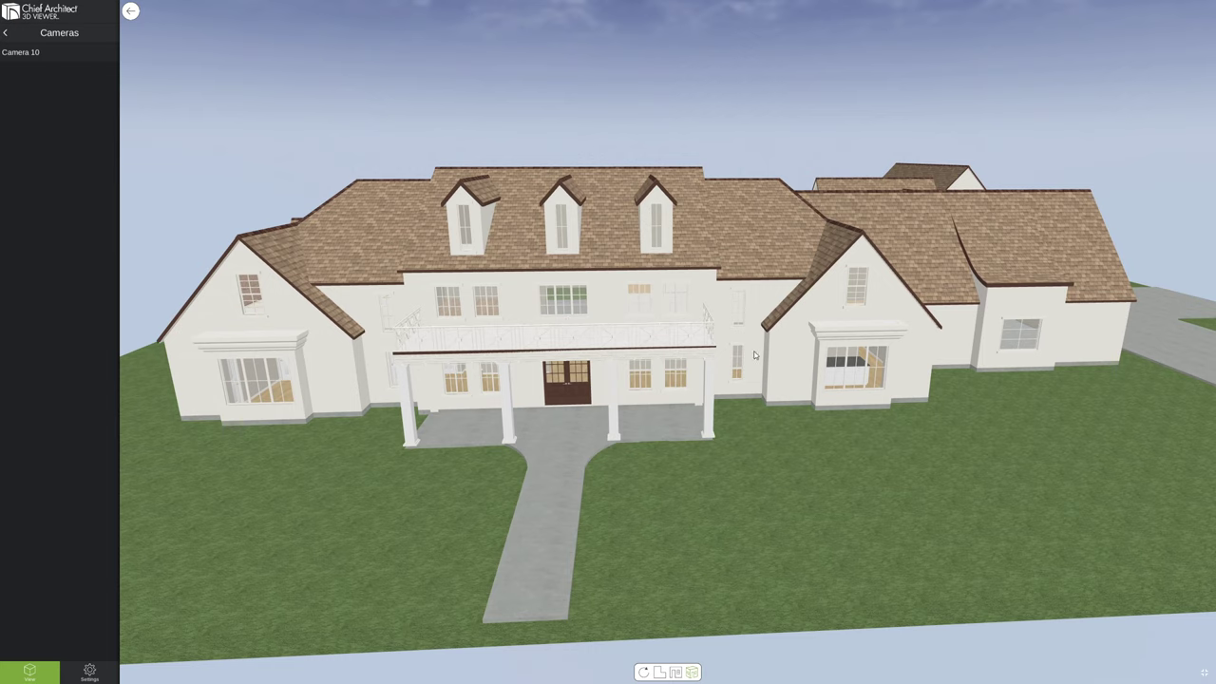
Enable the horizontal cross section that cuts the house from above, with the model seen from overhead
click(8, 35)
click(63, 135)
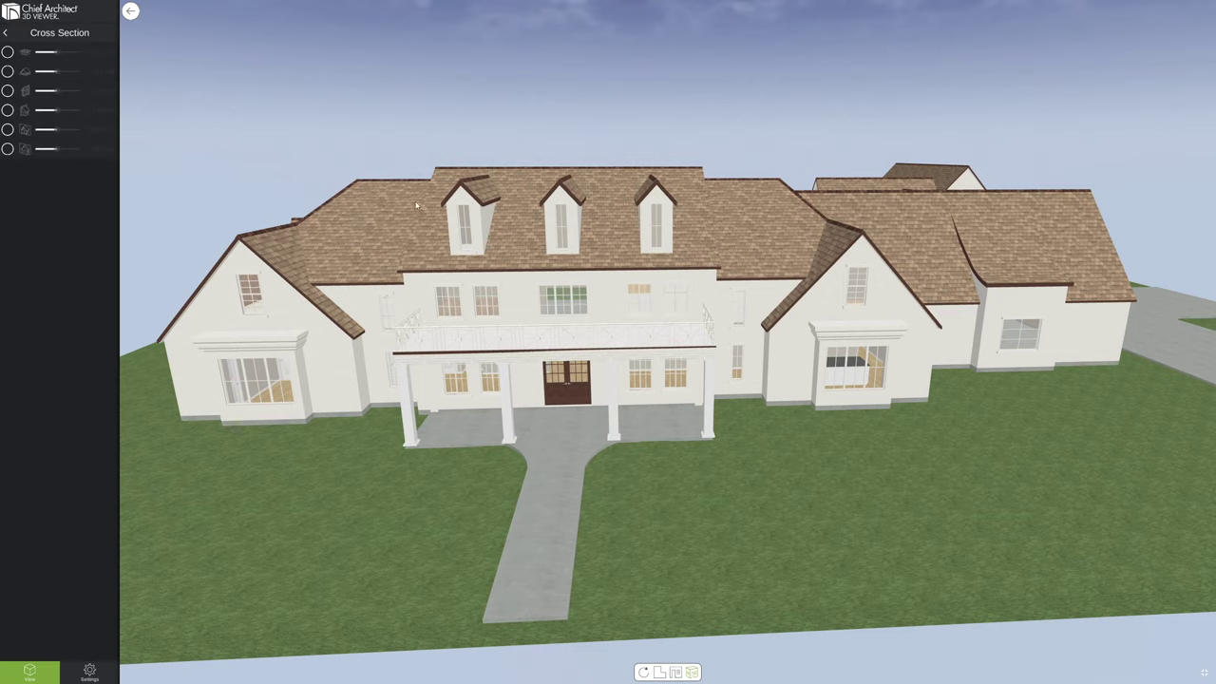
drag(558, 255, 615, 328)
click(7, 52)
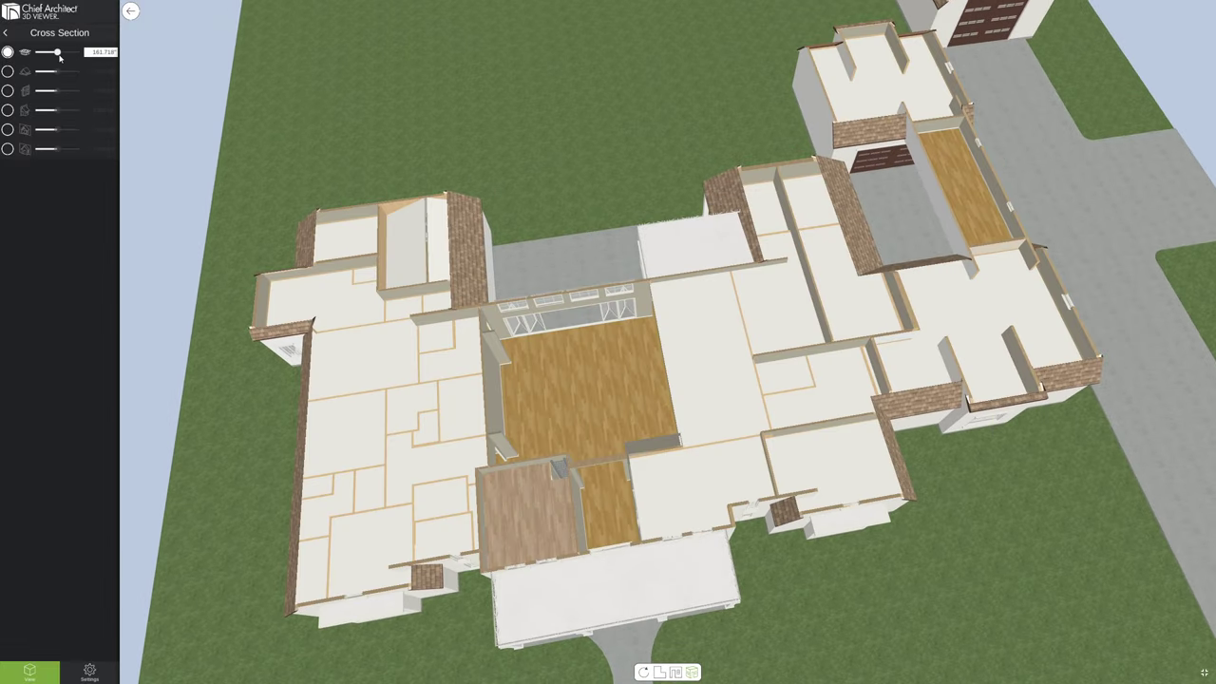
Lower the horizontal cut, trying a height of 120" and settling on about 111" to expose the main-floor rooms
drag(58, 57, 124, 59)
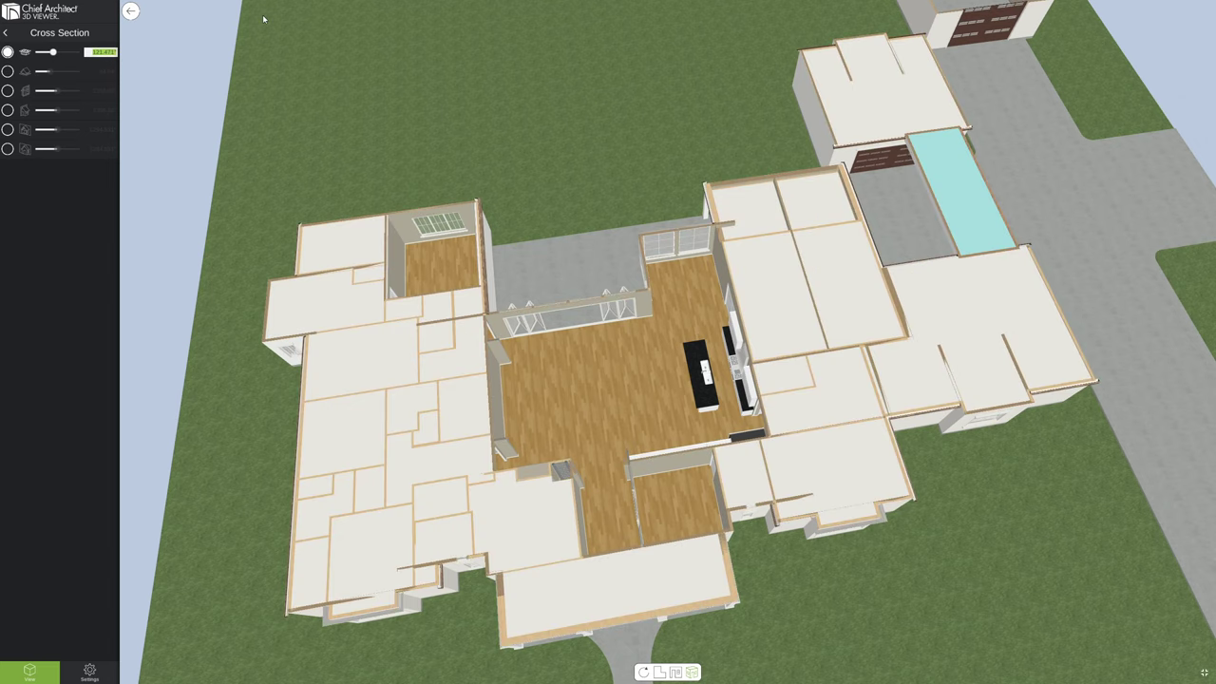
text(10)
key(Return)
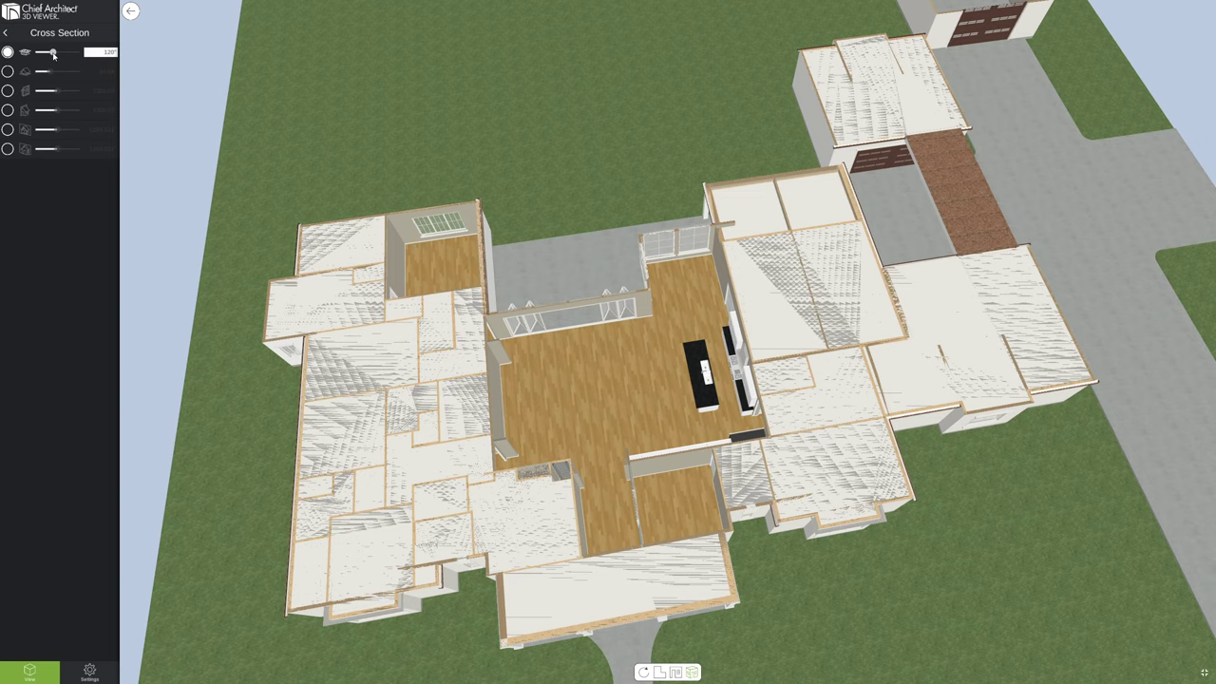
drag(53, 54, 53, 54)
Examine the cut-open main floor from above, including the kitchen, great room and bedrooms
drag(608, 256, 701, 570)
scroll(659, 419, up, 4)
drag(712, 419, 713, 430)
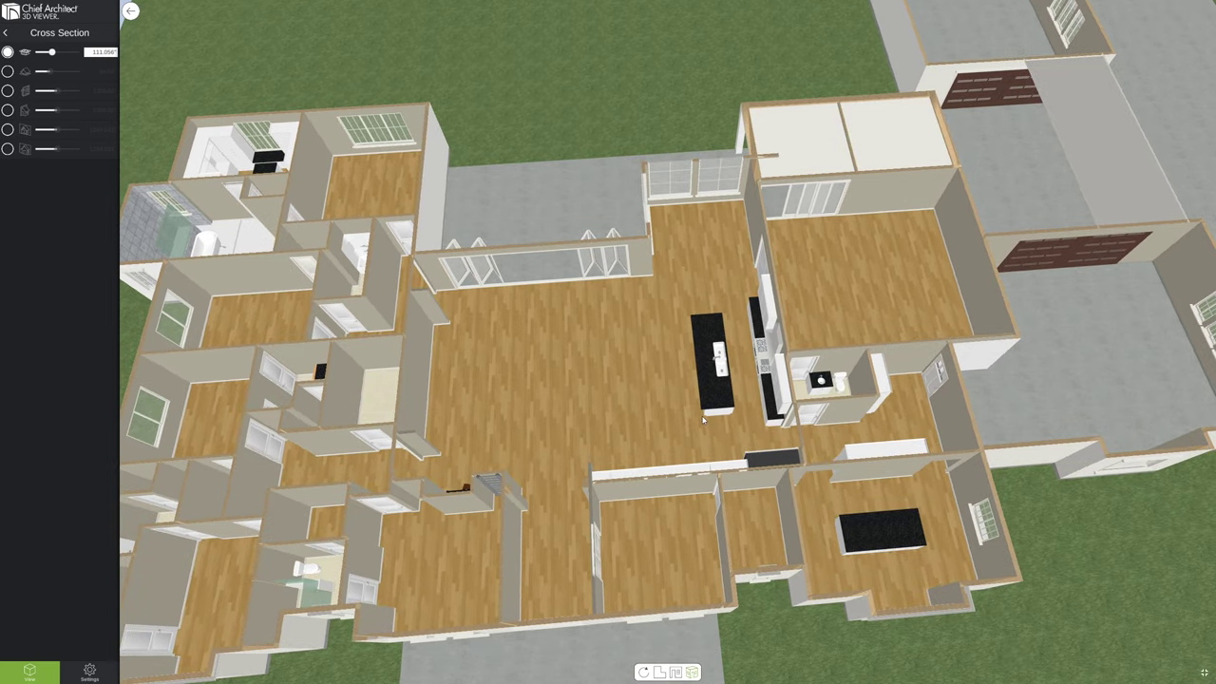
right_drag(535, 479, 629, 401)
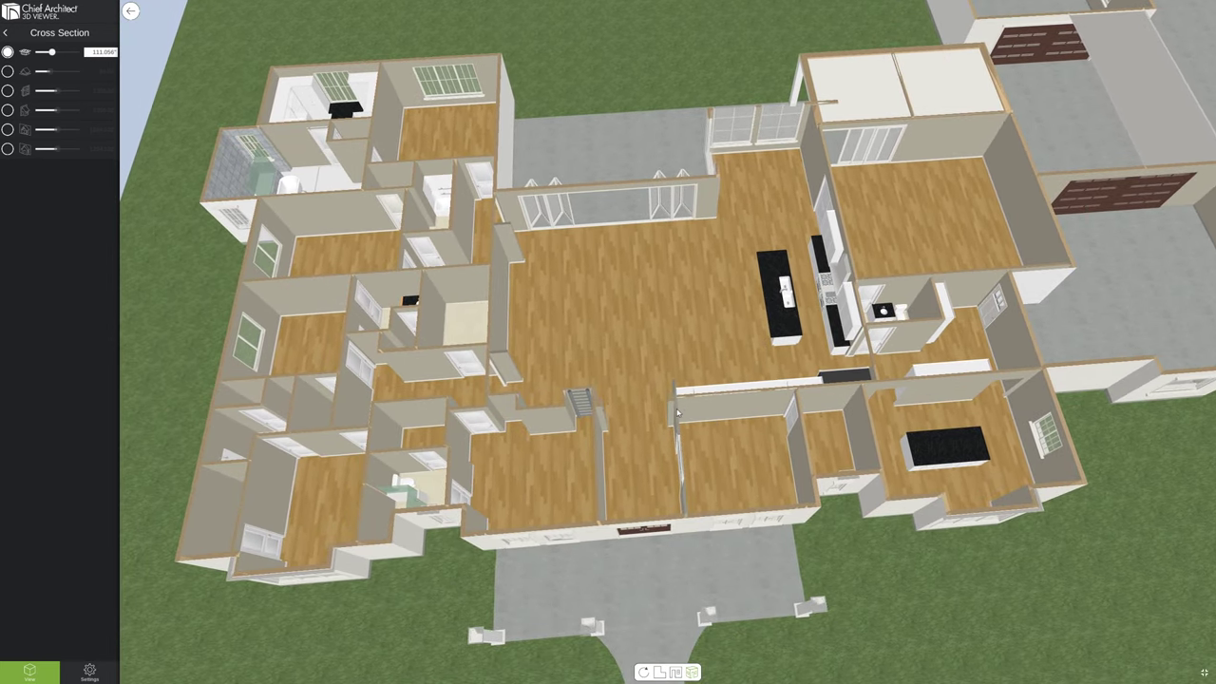
drag(677, 410, 671, 424)
right_drag(831, 335, 750, 392)
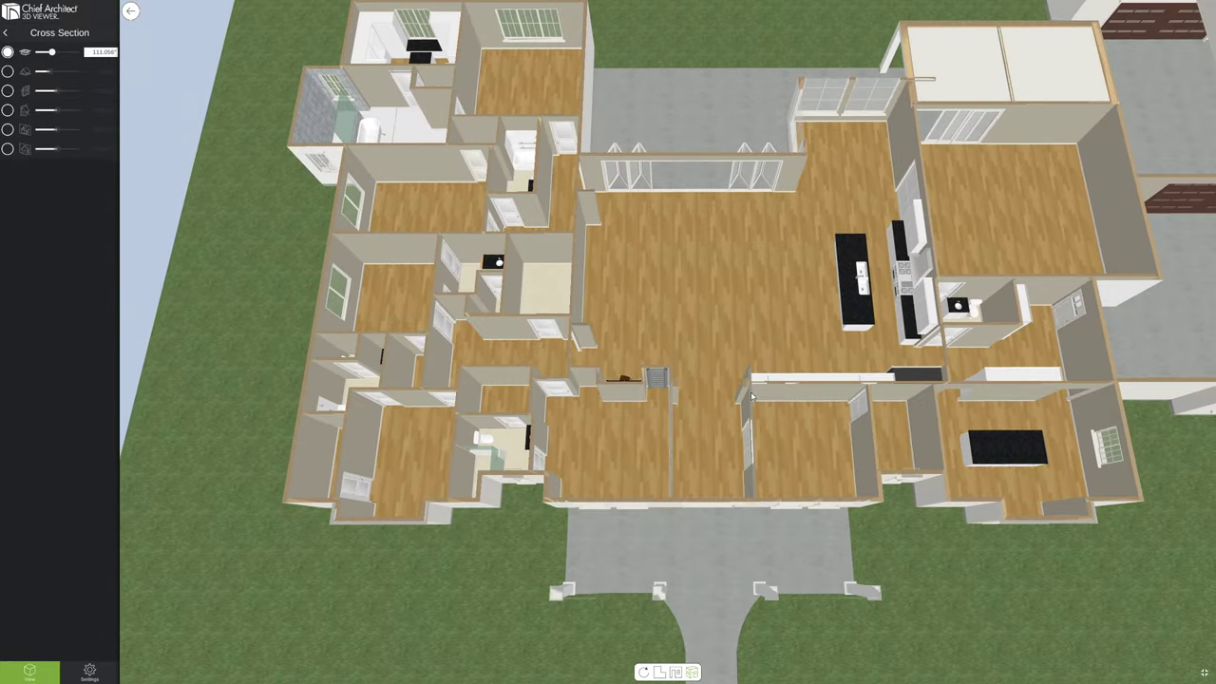
Inspect the entry and staircase area of the cut-open main floor from a closer angle, and reset the camera
mouse_move(751, 396)
mouse_down()
mouse_move(772, 329)
mouse_move(661, 380)
mouse_move(675, 343)
mouse_move(757, 393)
mouse_up()
scroll(687, 290, up, 6)
scroll(687, 290, down, 5)
mouse_move(688, 353)
mouse_down()
mouse_move(707, 360)
mouse_move(722, 327)
mouse_move(705, 364)
mouse_up()
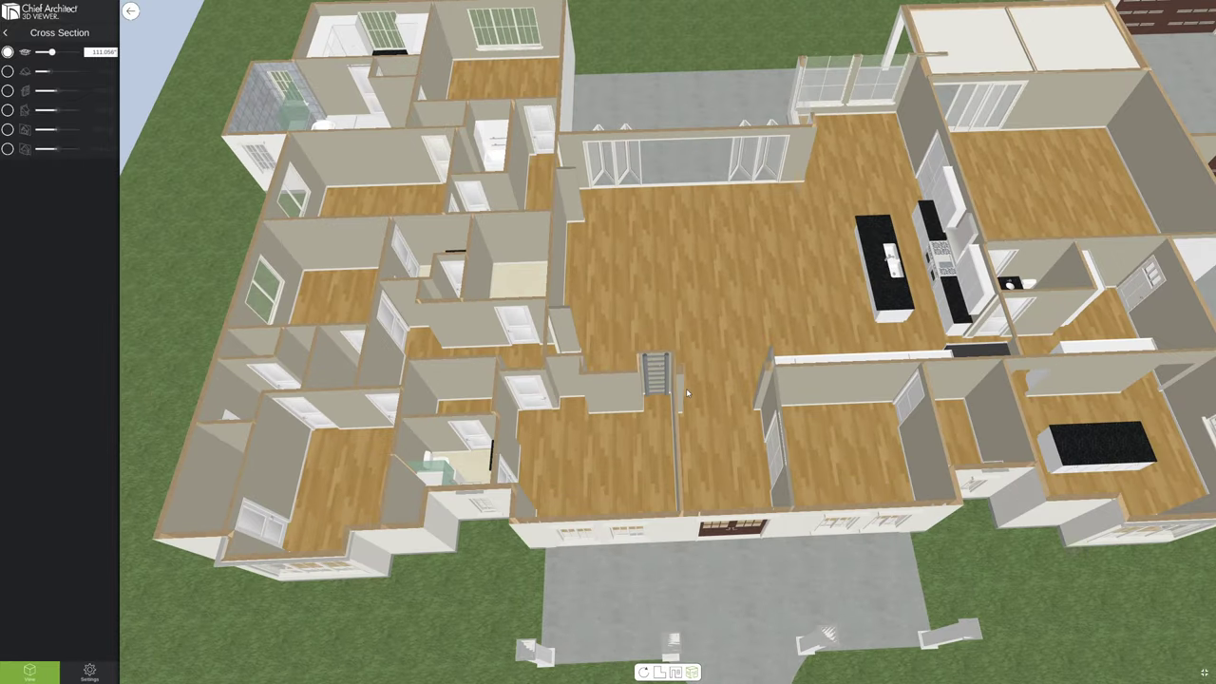
click(642, 673)
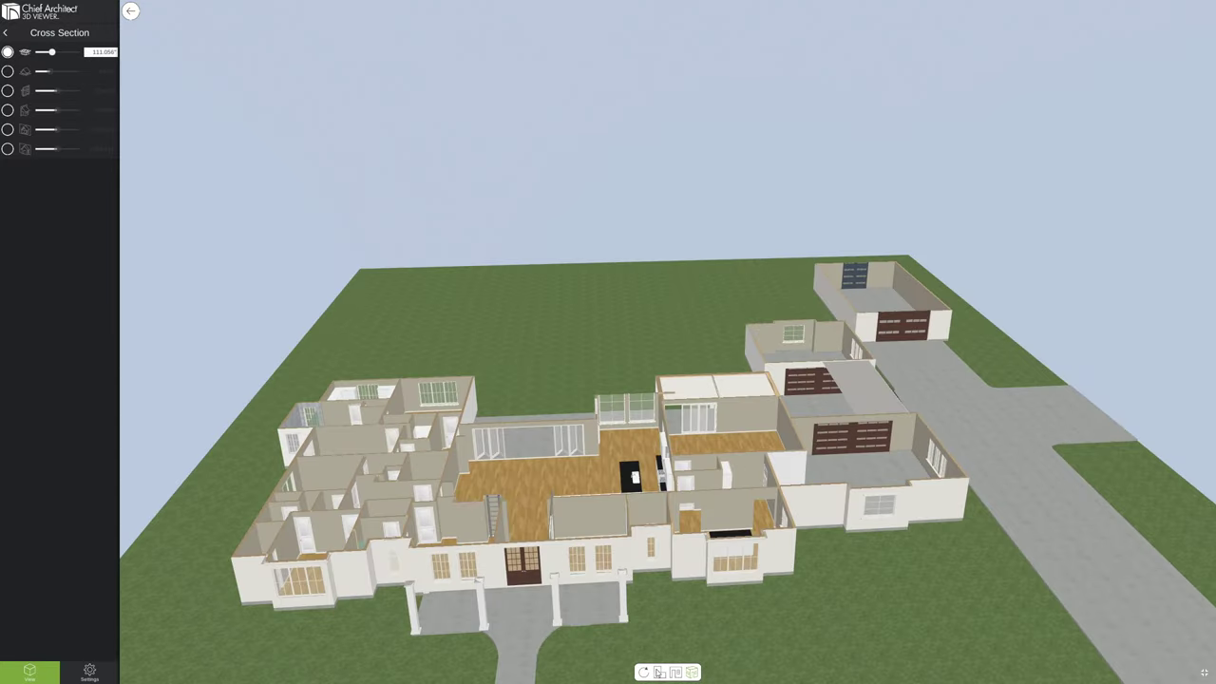
Show the 1st Floor in plan view, framed closely on the house with its front porch
click(661, 673)
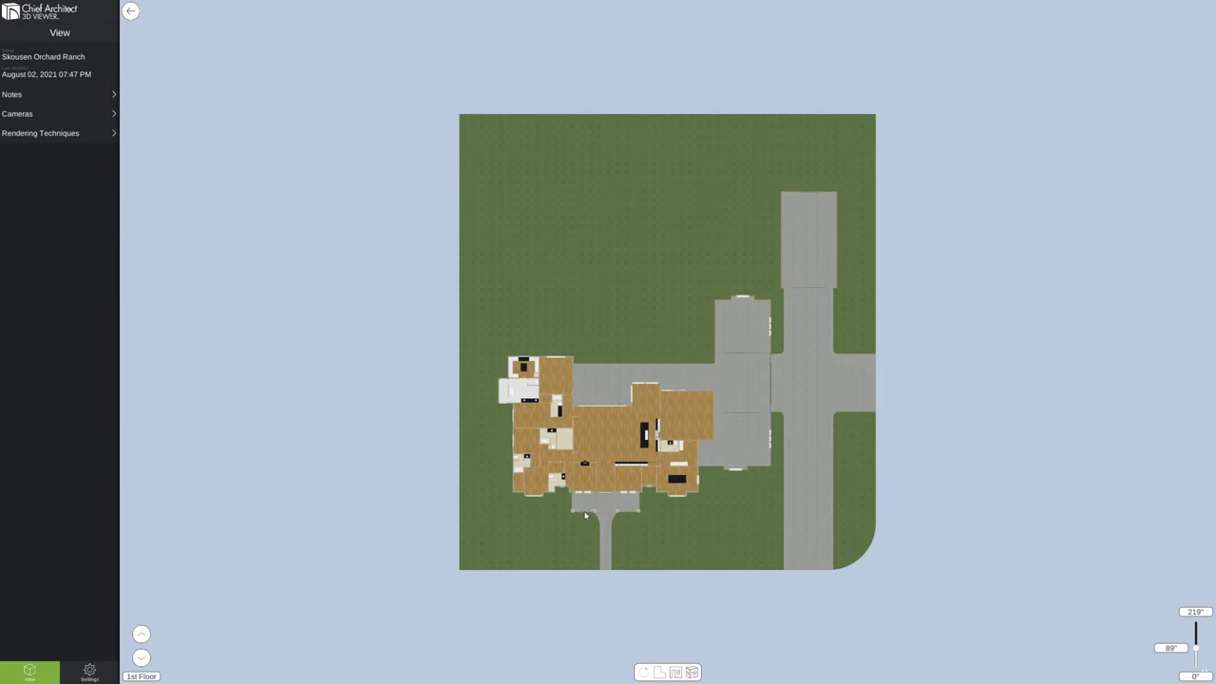
scroll(579, 513, up, 4)
scroll(578, 511, up, 3)
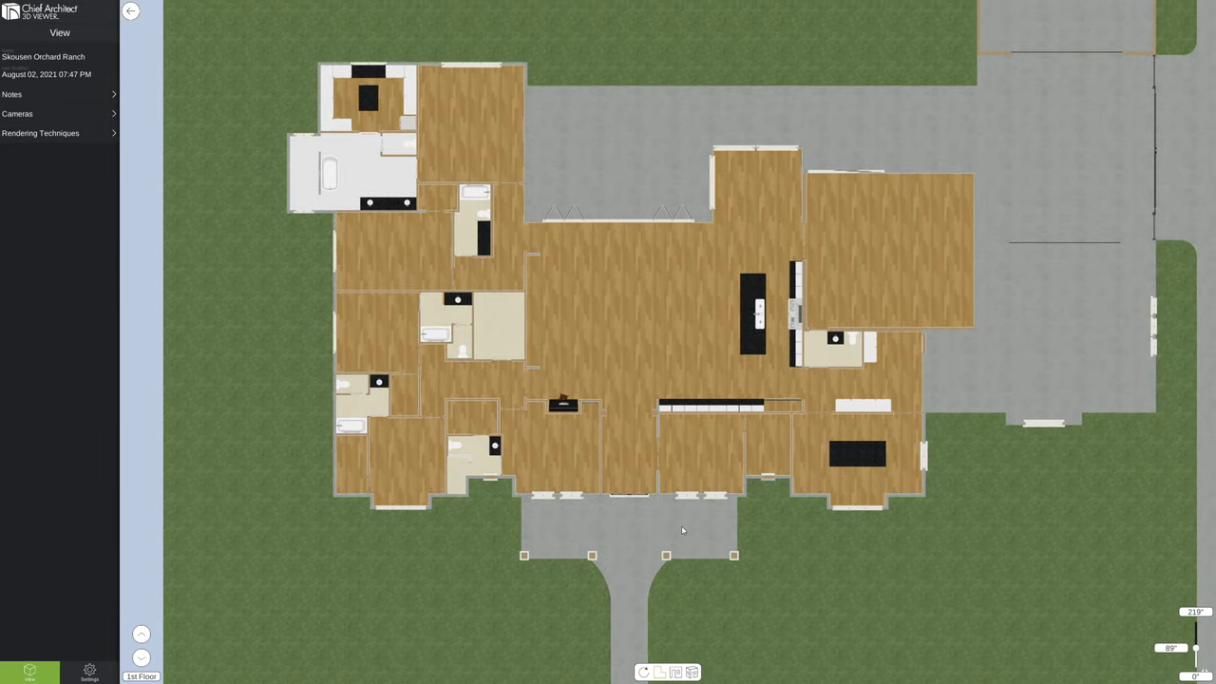
drag(479, 569, 518, 577)
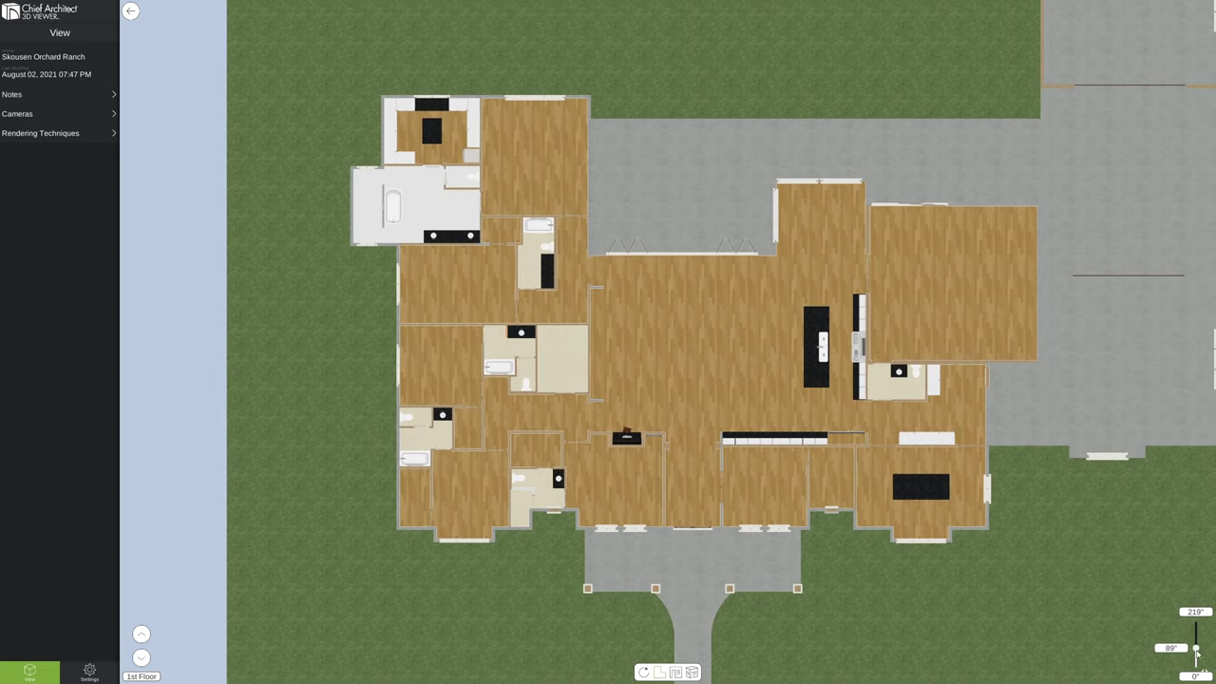
Raise the floor plan's cut height to 107" and frame the complete room layout
mouse_move(1196, 651)
mouse_down()
mouse_move(1196, 615)
mouse_move(1197, 670)
mouse_move(1199, 627)
mouse_move(1194, 647)
mouse_up()
scroll(1070, 628, up, 5)
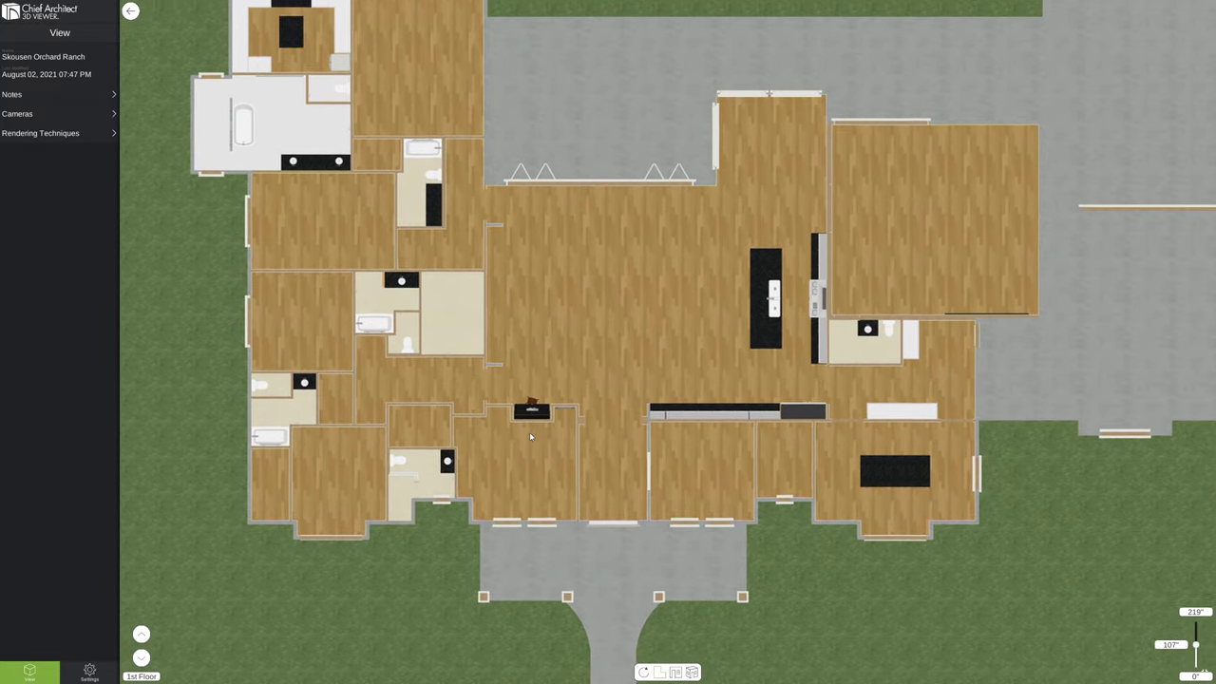
drag(530, 436, 492, 485)
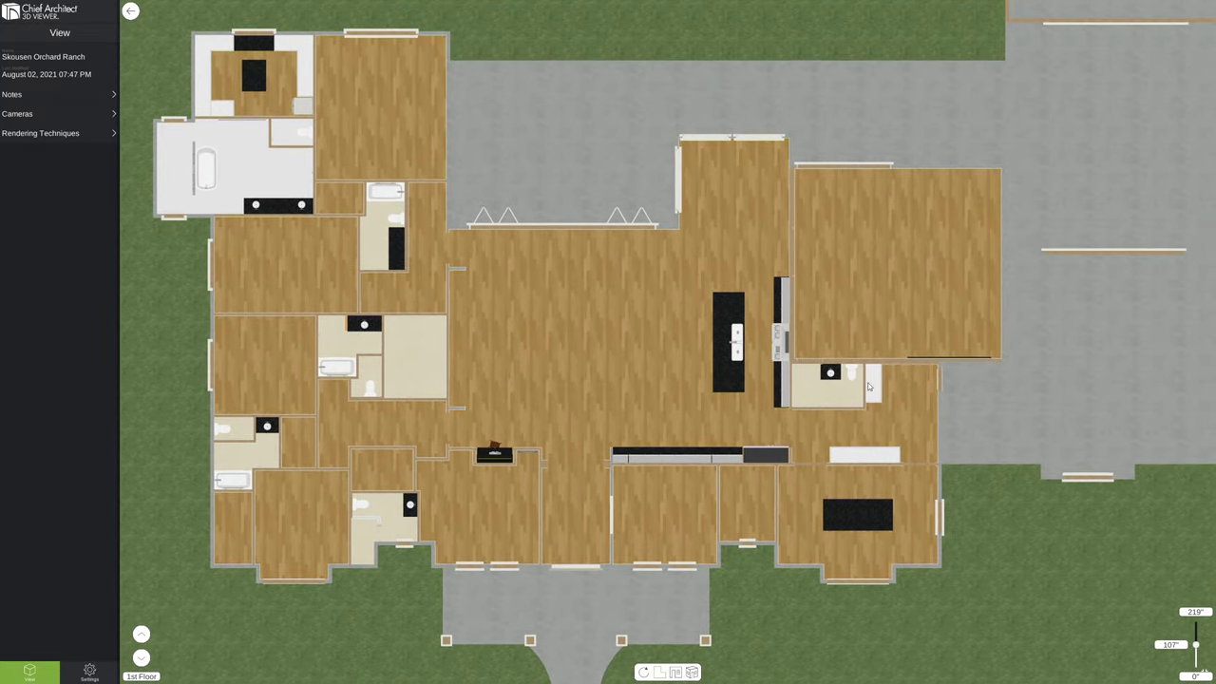
drag(475, 513, 510, 528)
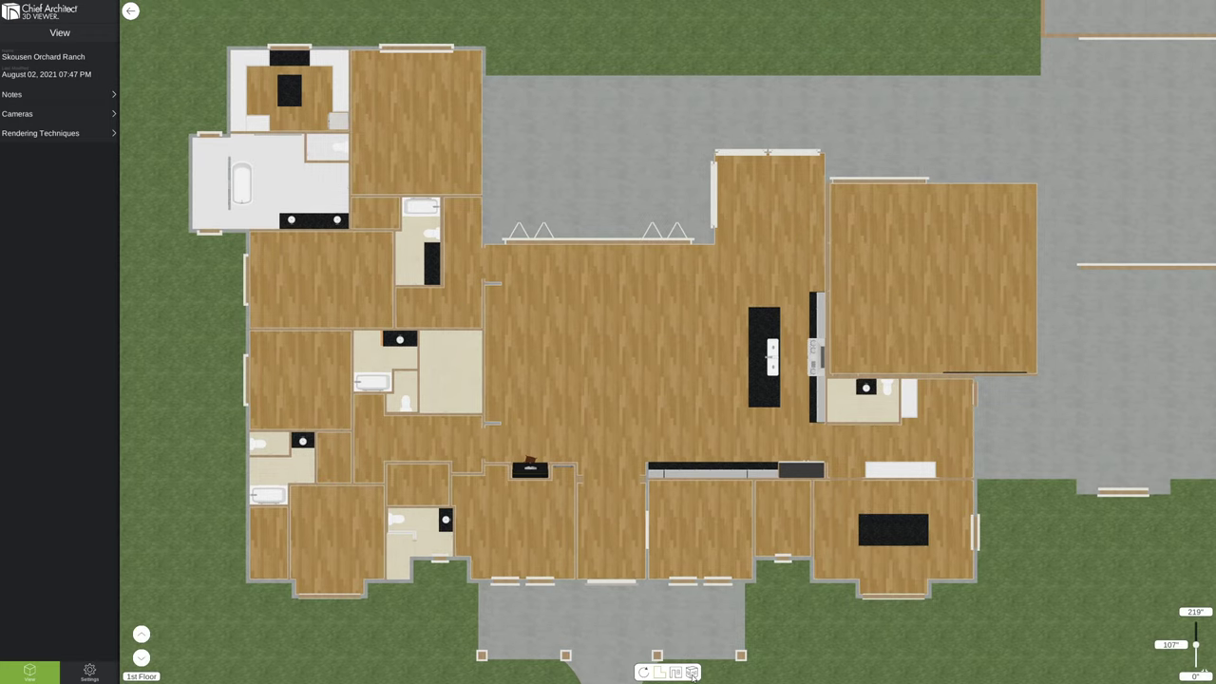
Return to the 3D overview, switch to the walkthrough camera and look across the cut-open house toward the garages
click(692, 672)
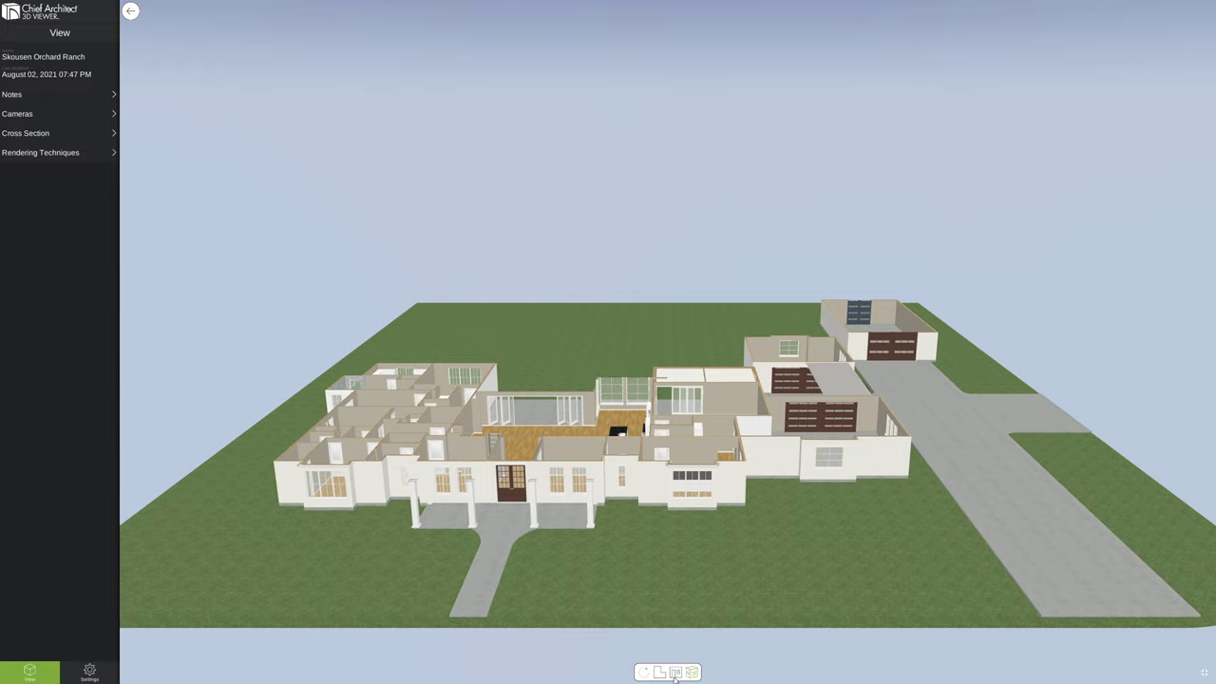
click(676, 672)
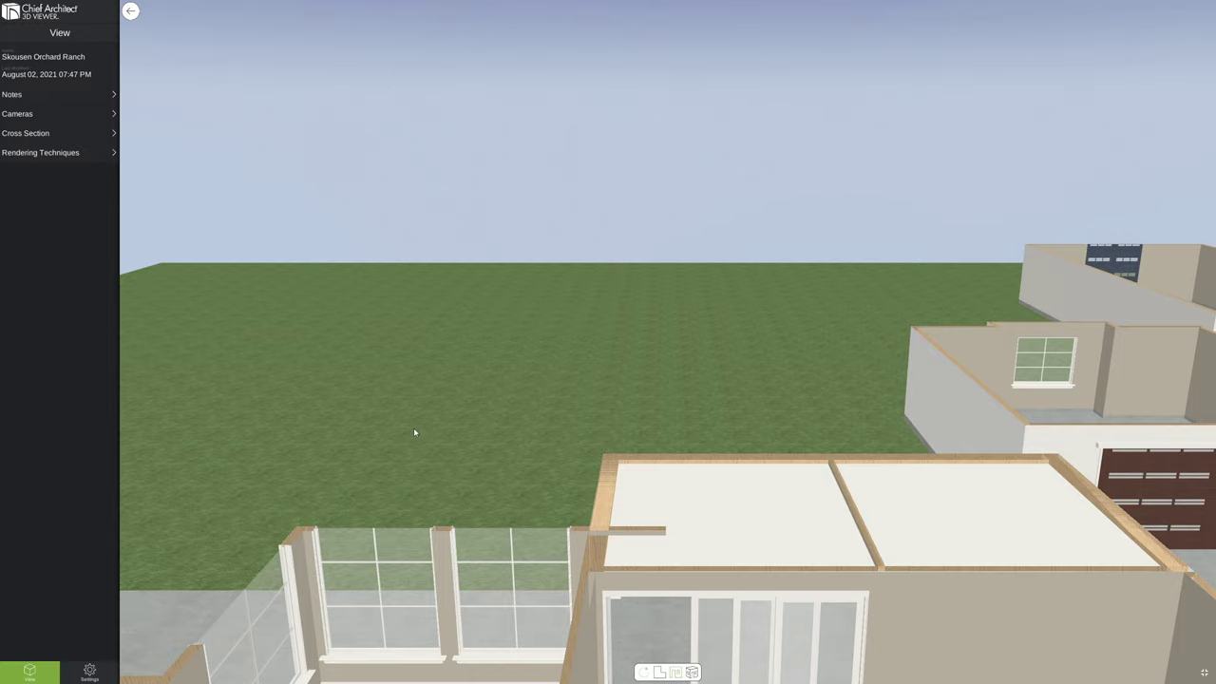
drag(762, 508, 763, 556)
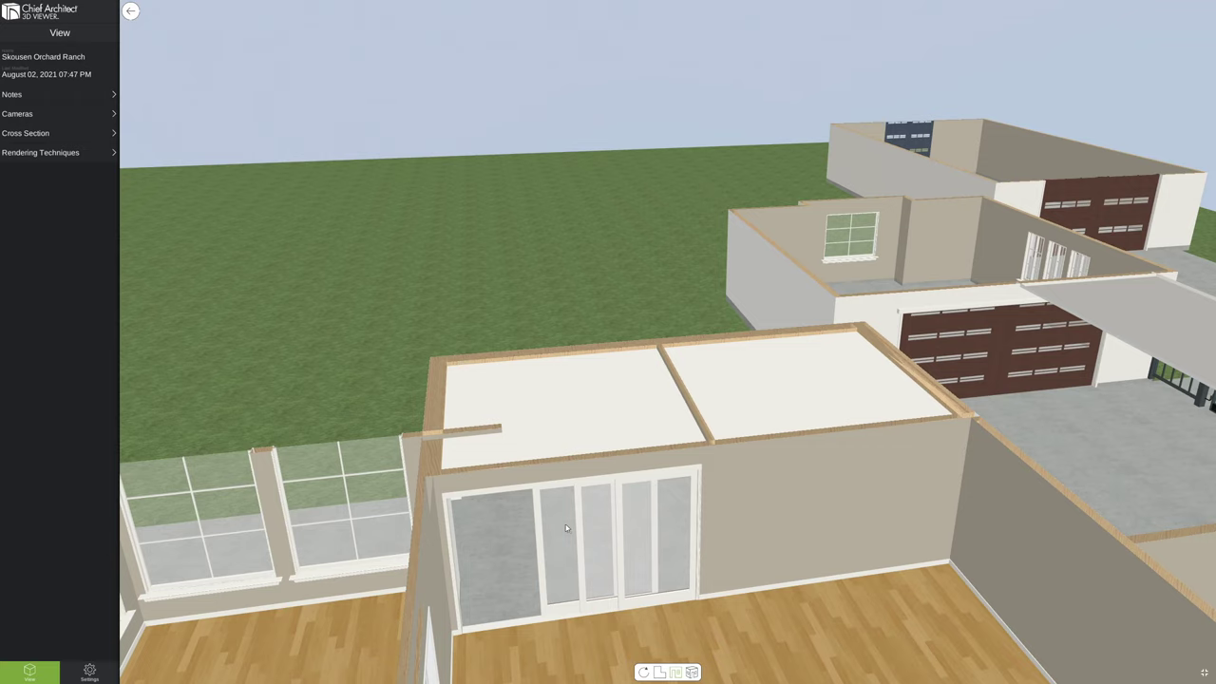
mouse_move(569, 528)
mouse_down()
mouse_move(585, 508)
mouse_move(542, 543)
mouse_move(547, 532)
mouse_up()
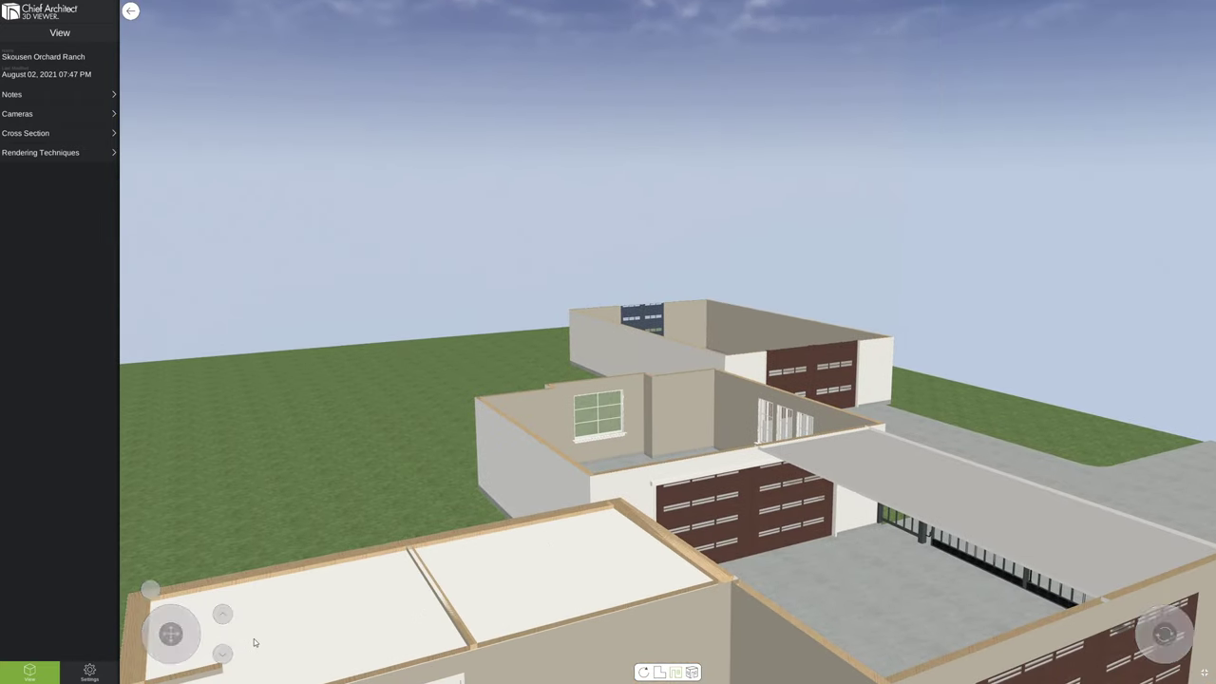
drag(533, 548, 633, 533)
Lower the walkthrough camera into the house, move it into the kitchen and look around the island and great room
click(224, 658)
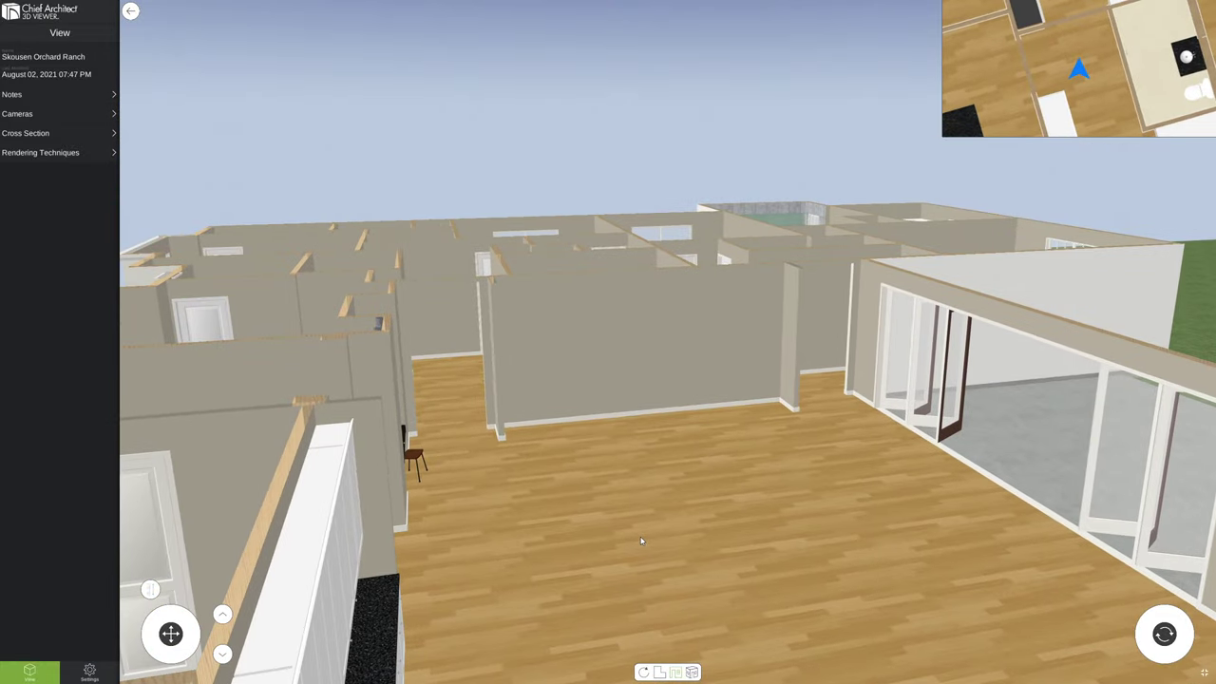
click(223, 654)
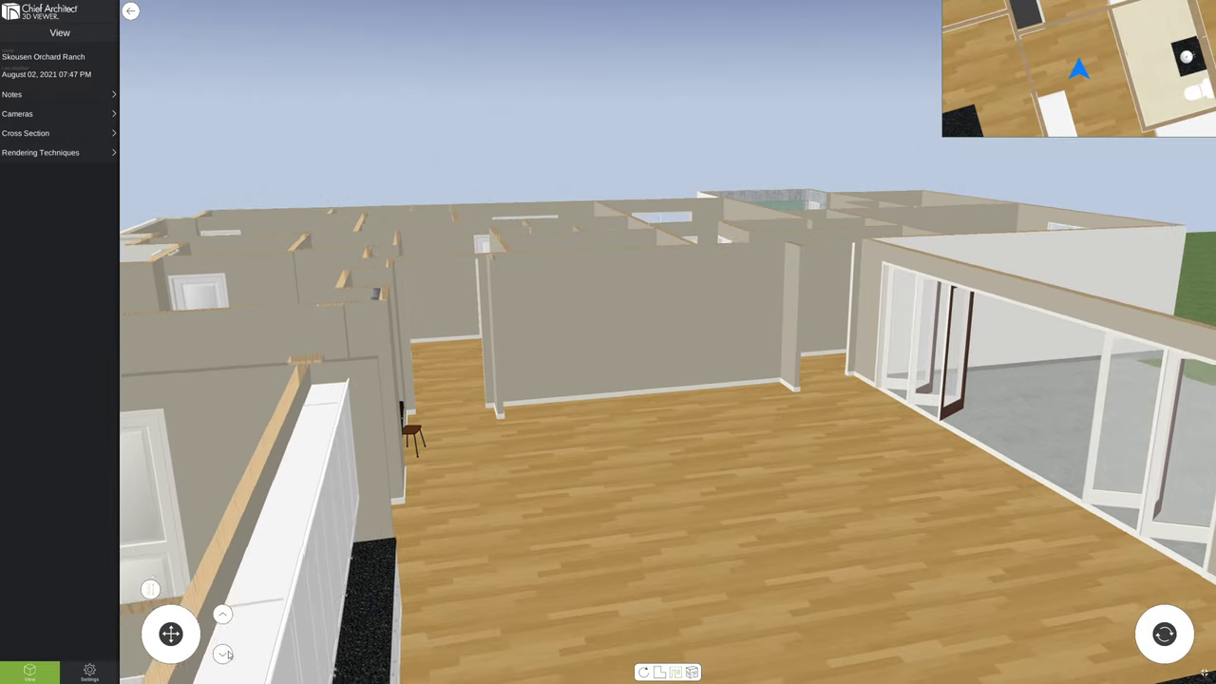
click(228, 654)
drag(172, 633, 171, 614)
mouse_move(1165, 635)
mouse_down()
mouse_move(1109, 625)
mouse_move(1178, 642)
mouse_up()
click(222, 654)
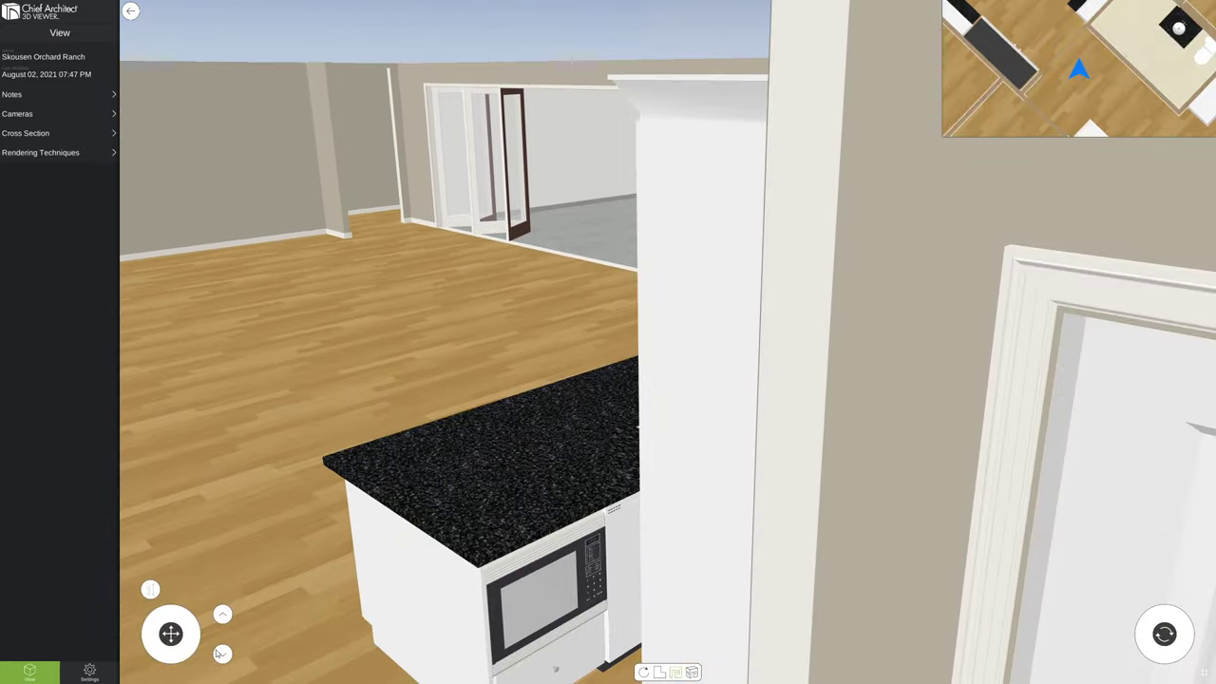
drag(171, 634, 113, 587)
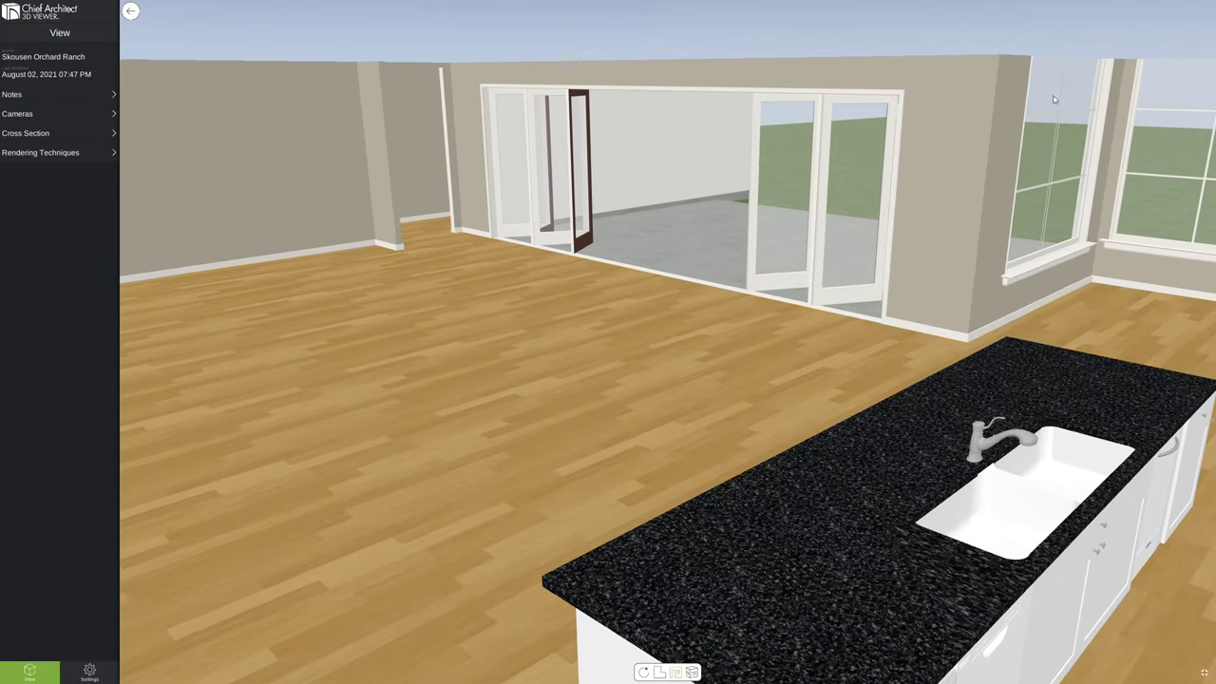
mouse_move(412, 471)
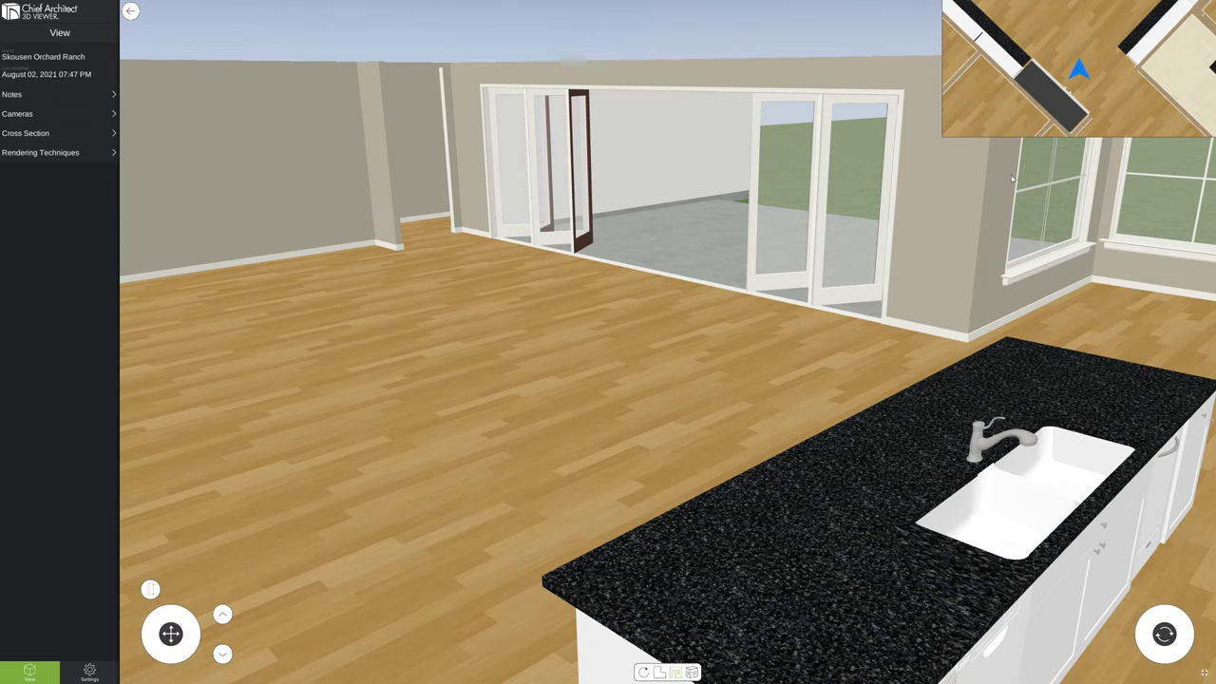
drag(652, 266, 712, 277)
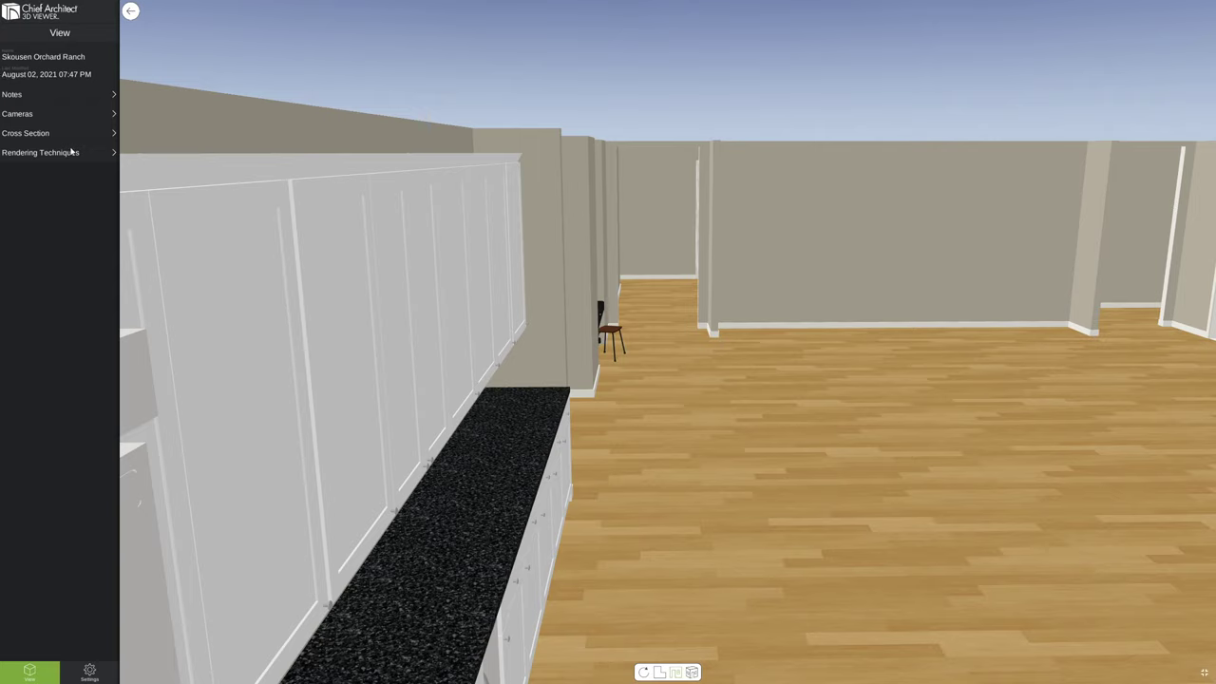
In the input settings, enable the game controller, show the on-screen controls, and set joystick speeds to 1.65 for moving and 1.63 for looking
click(90, 671)
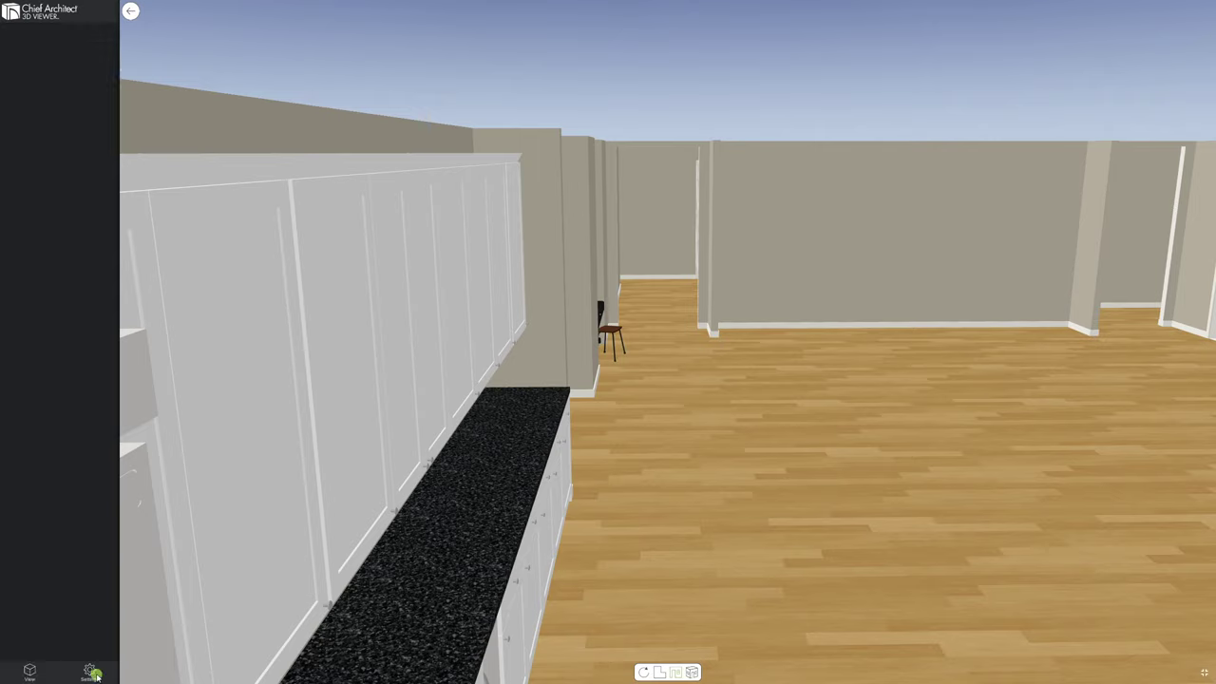
click(56, 113)
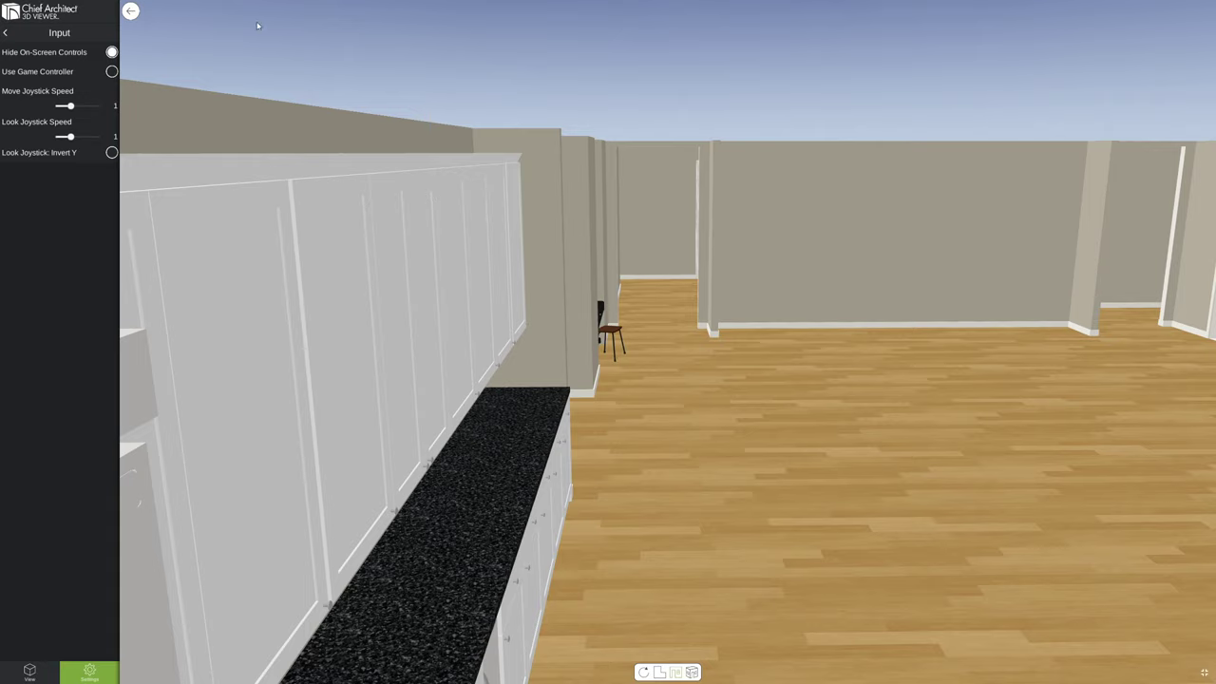
click(111, 73)
click(111, 52)
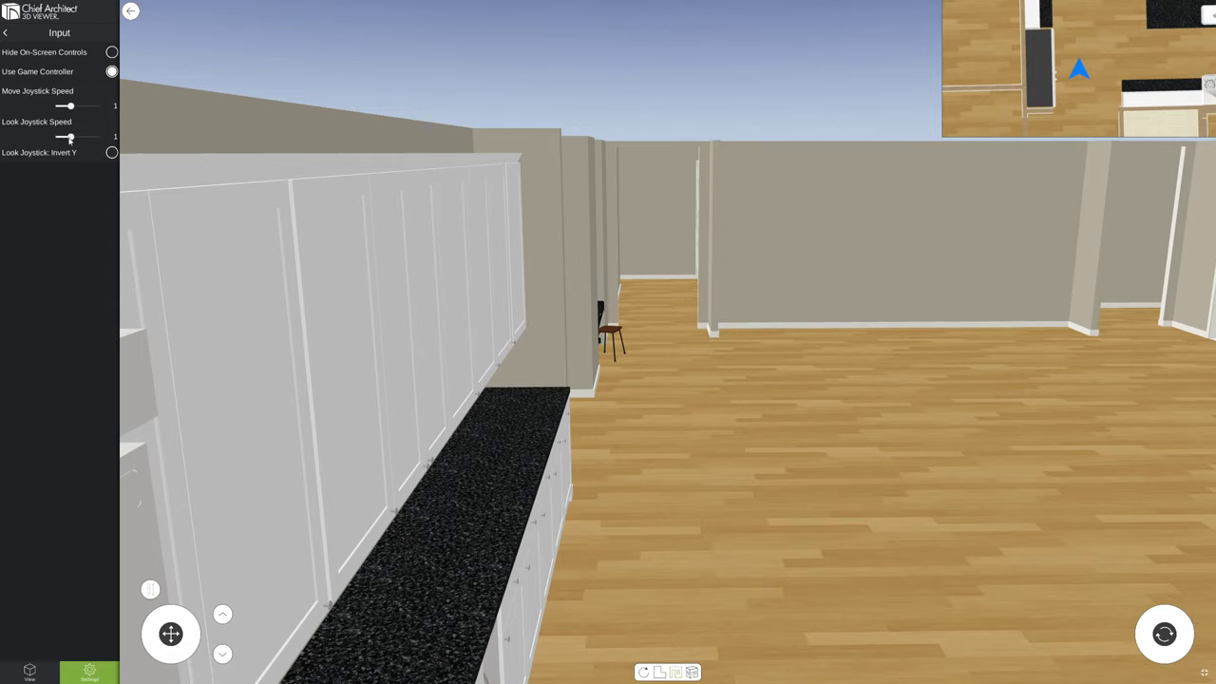
drag(70, 137, 89, 106)
drag(700, 332, 798, 314)
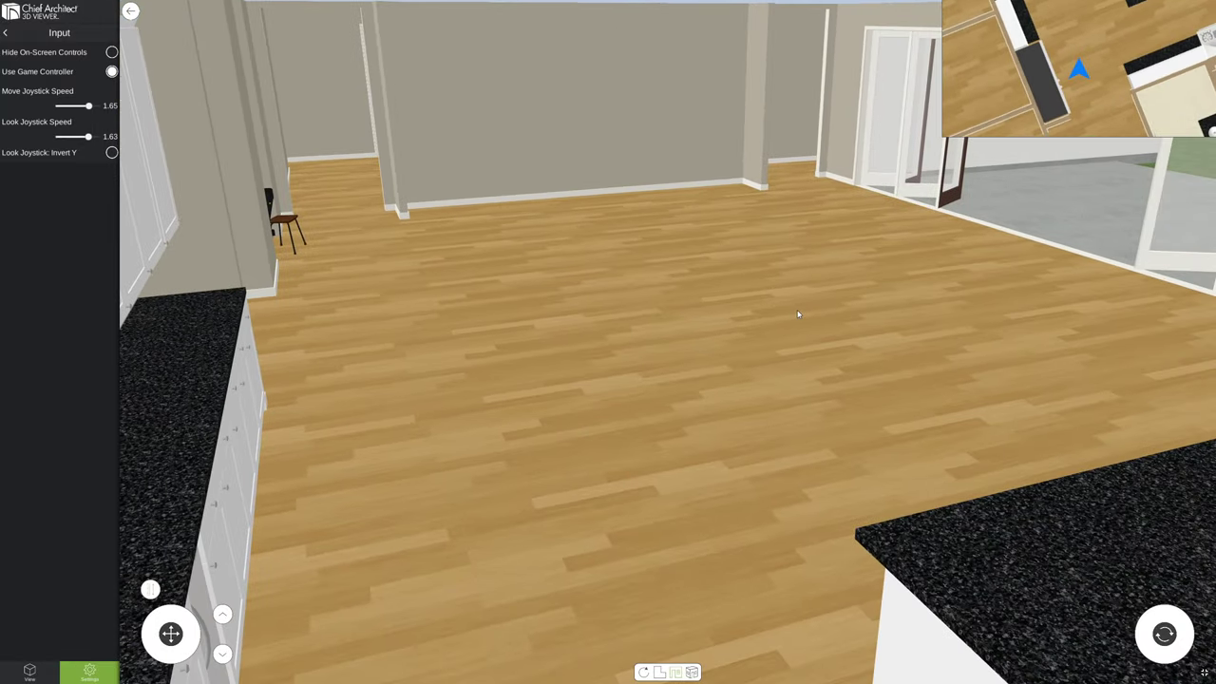
click(114, 74)
click(113, 74)
Walk through the great room from the kitchen and turn to view the piano by the wall
key(w)
key(a)
key(d)
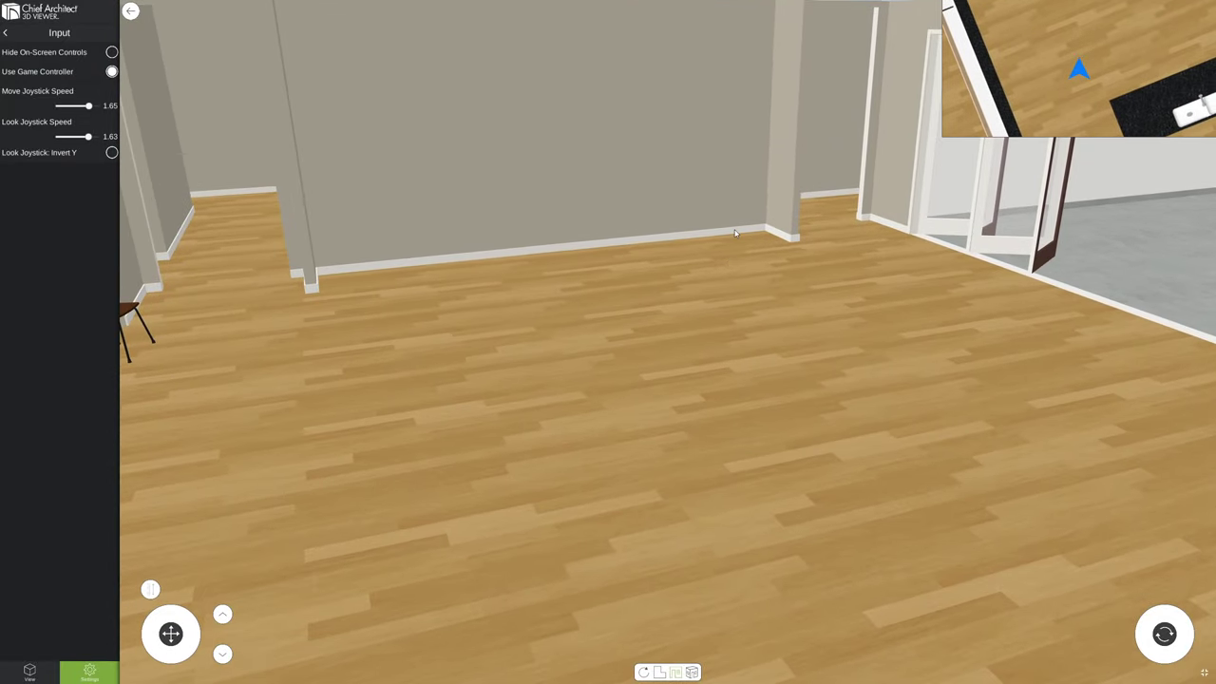
drag(596, 274, 802, 312)
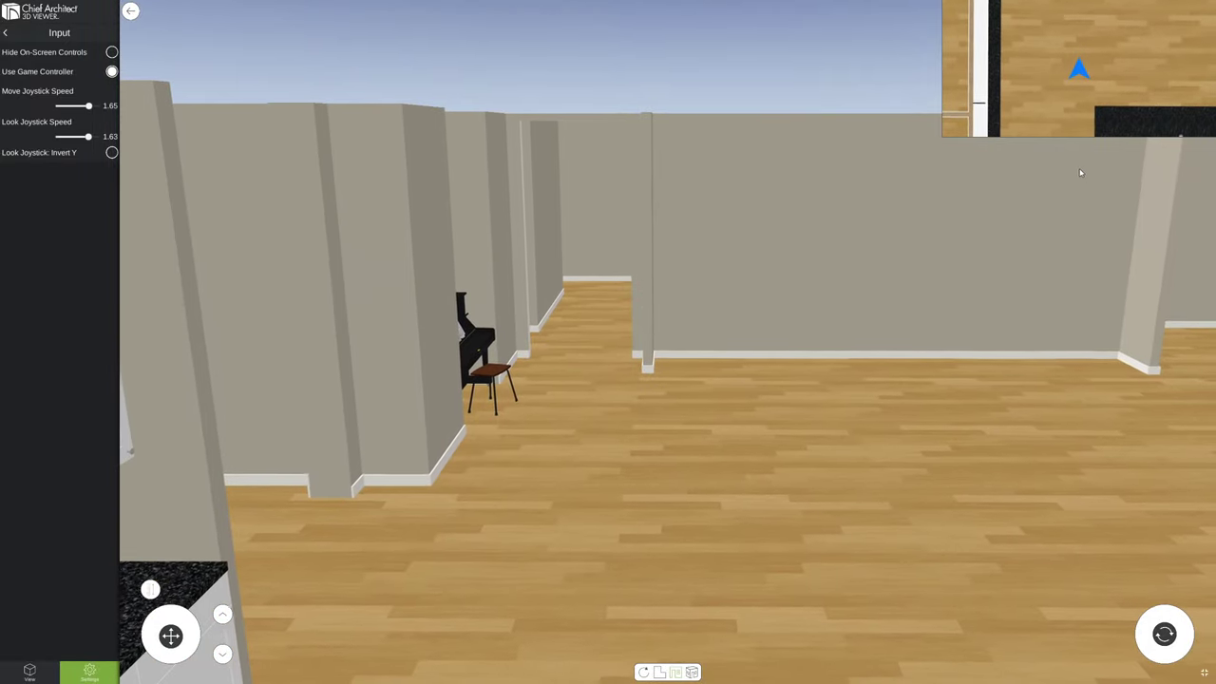
key(w)
key(d)
key(Left)
key(Left)
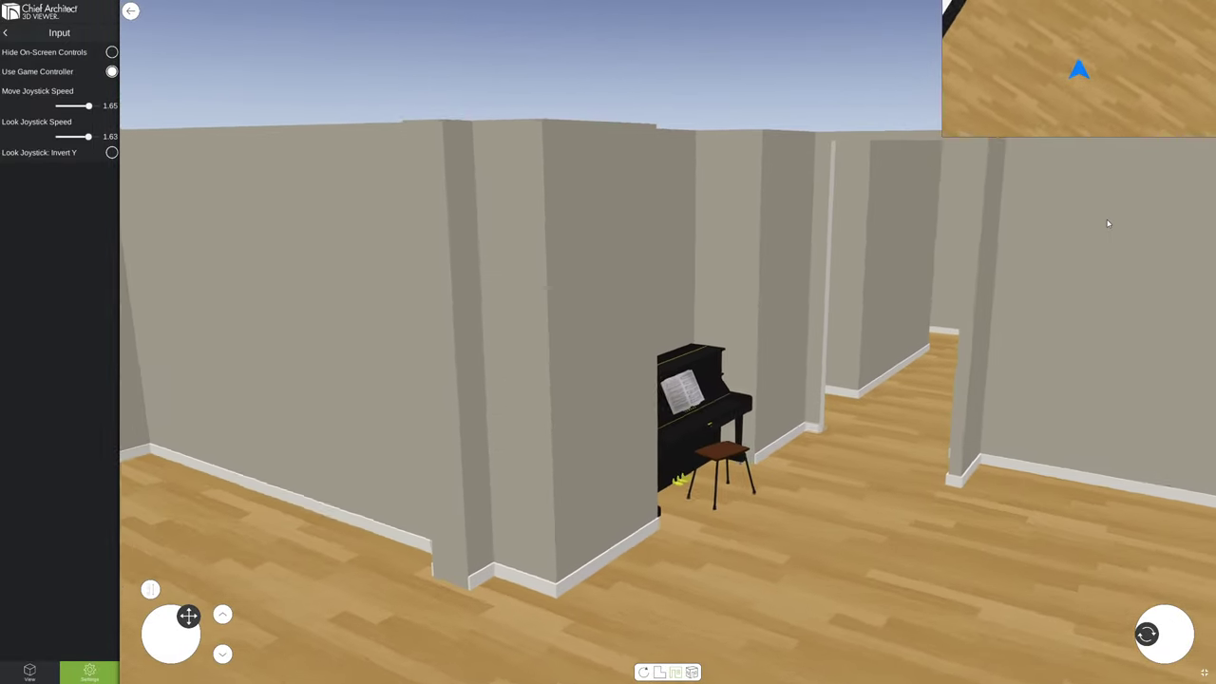
key(Left)
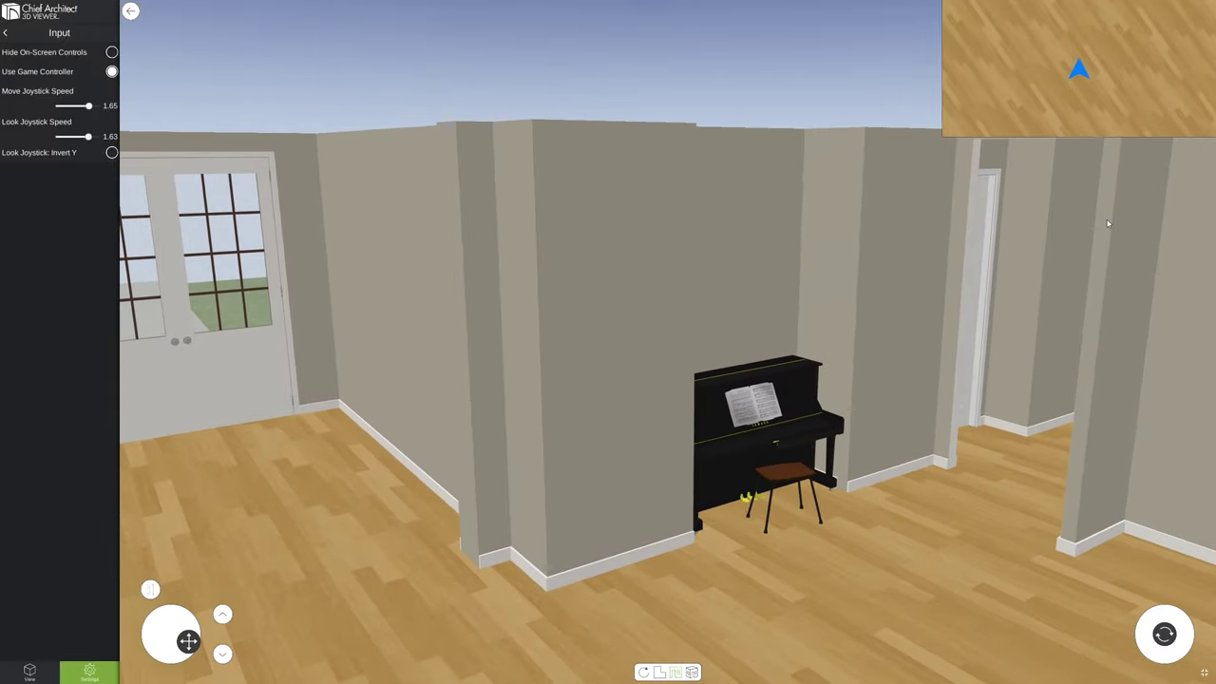
Try moving and turning near the front entry hall, viewing the double doors from nearer and farther away
key(Up)
key(Left)
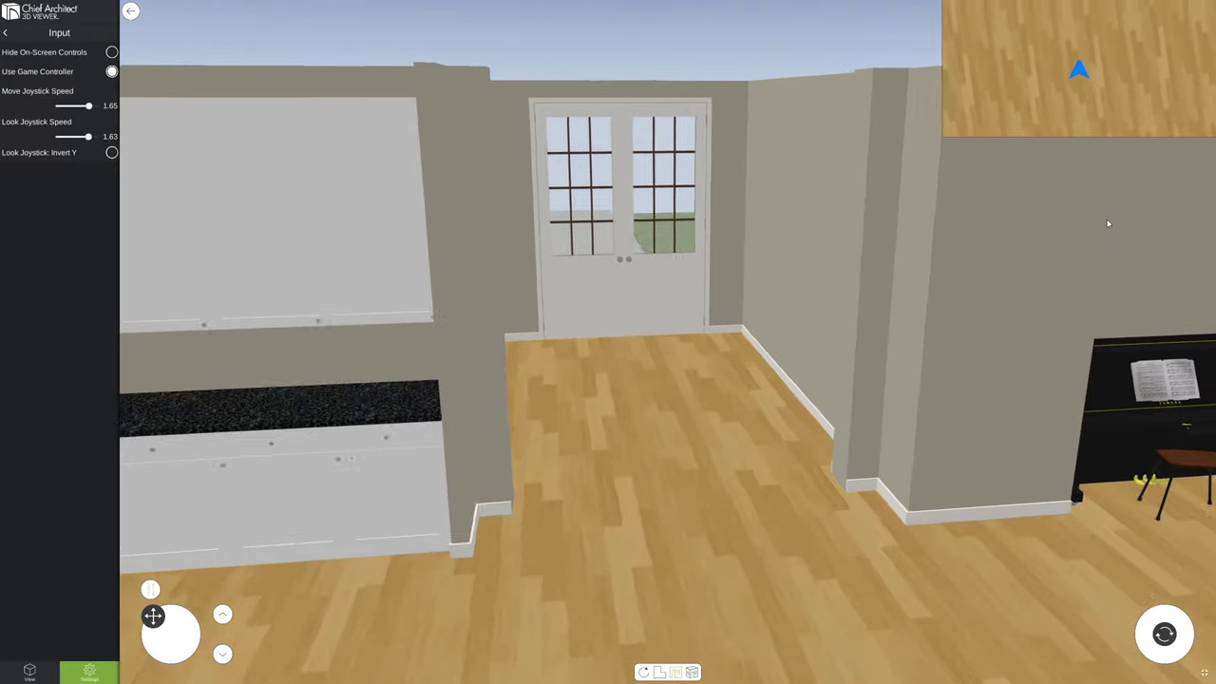
key(Right)
key(Up)
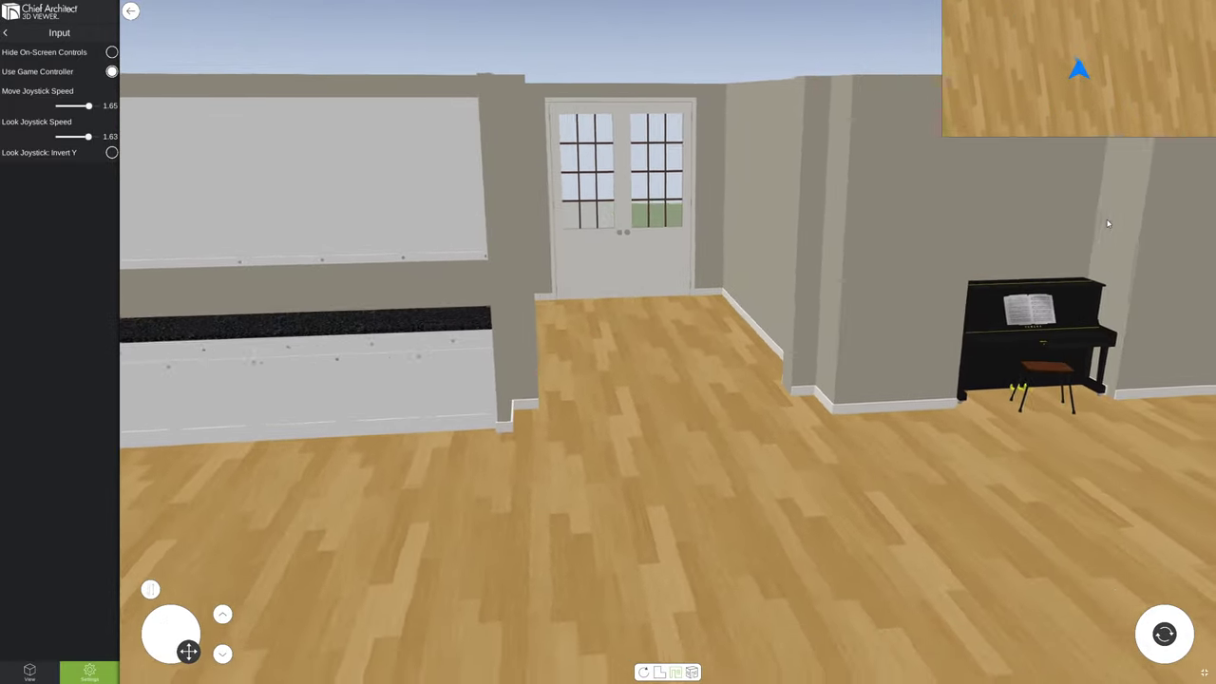
key(Down)
key(Left)
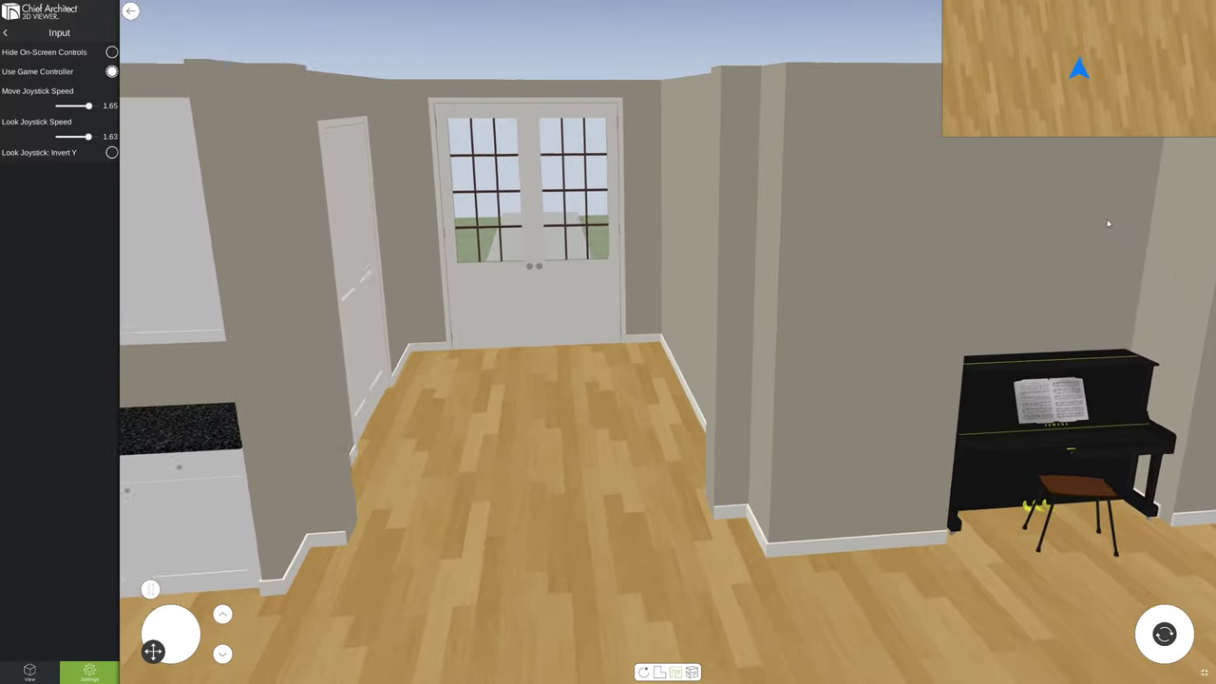
key(Up)
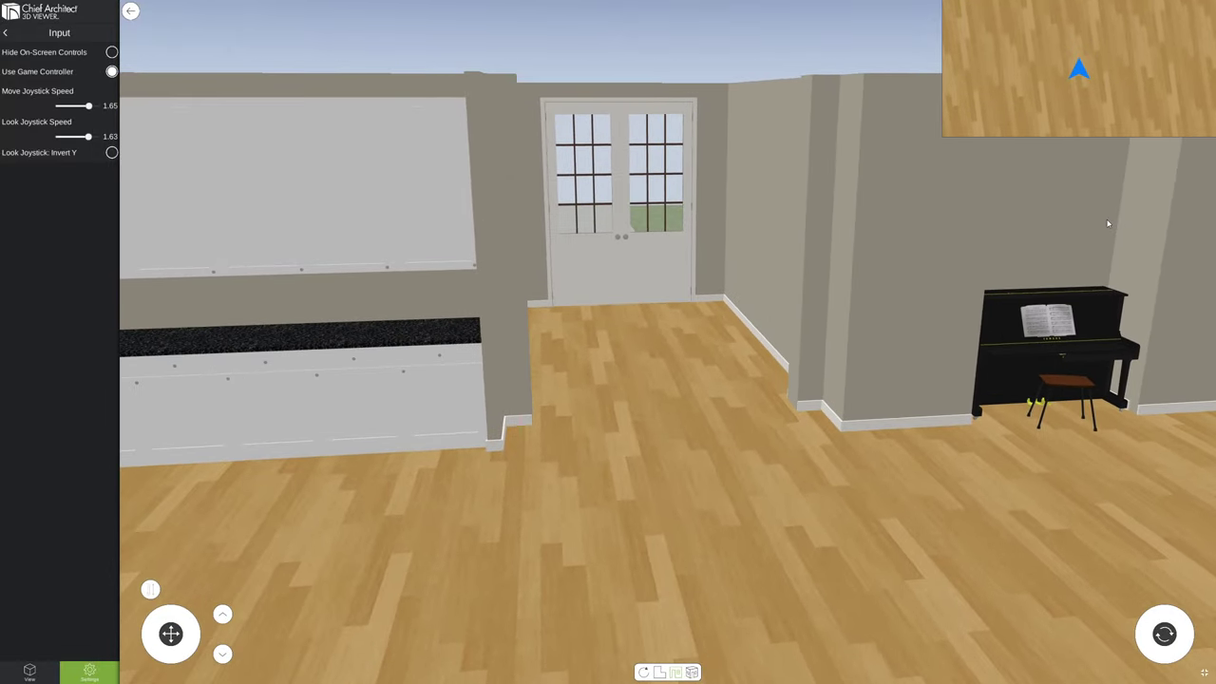
key(Left)
key(Right)
key(Right)
key(Left)
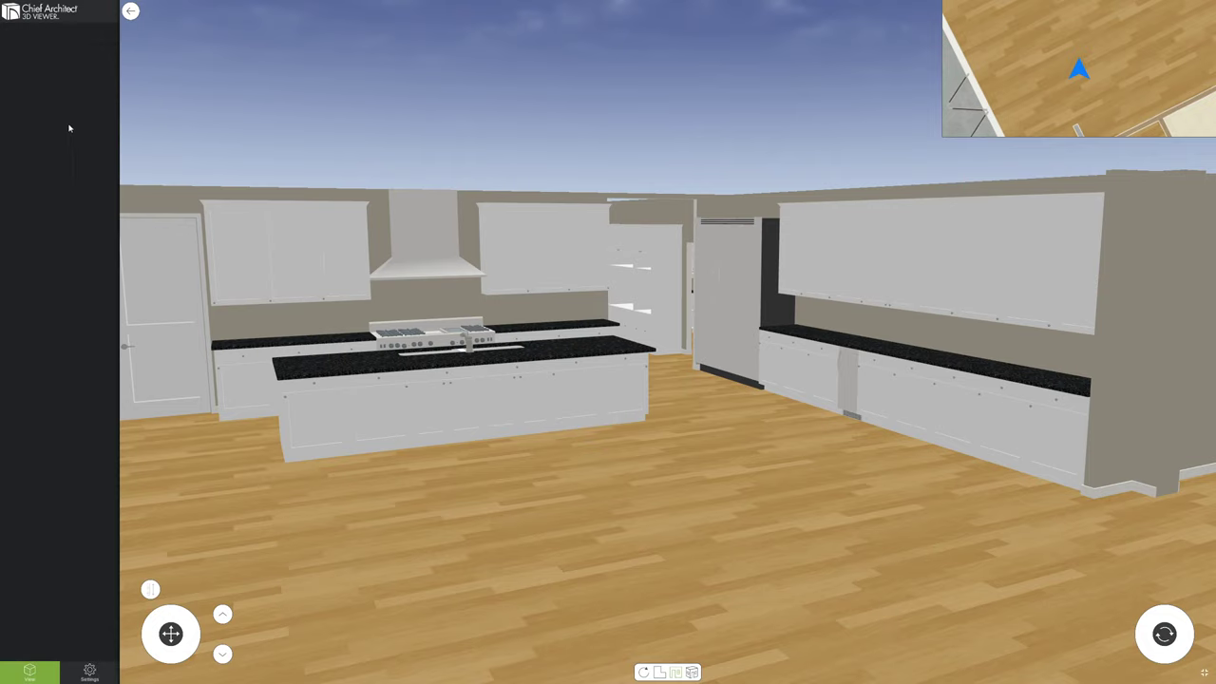
Turn off the horizontal cross section, hide the sidebar and turn the walkthrough view toward the patio doors and upper windows
click(8, 53)
click(132, 11)
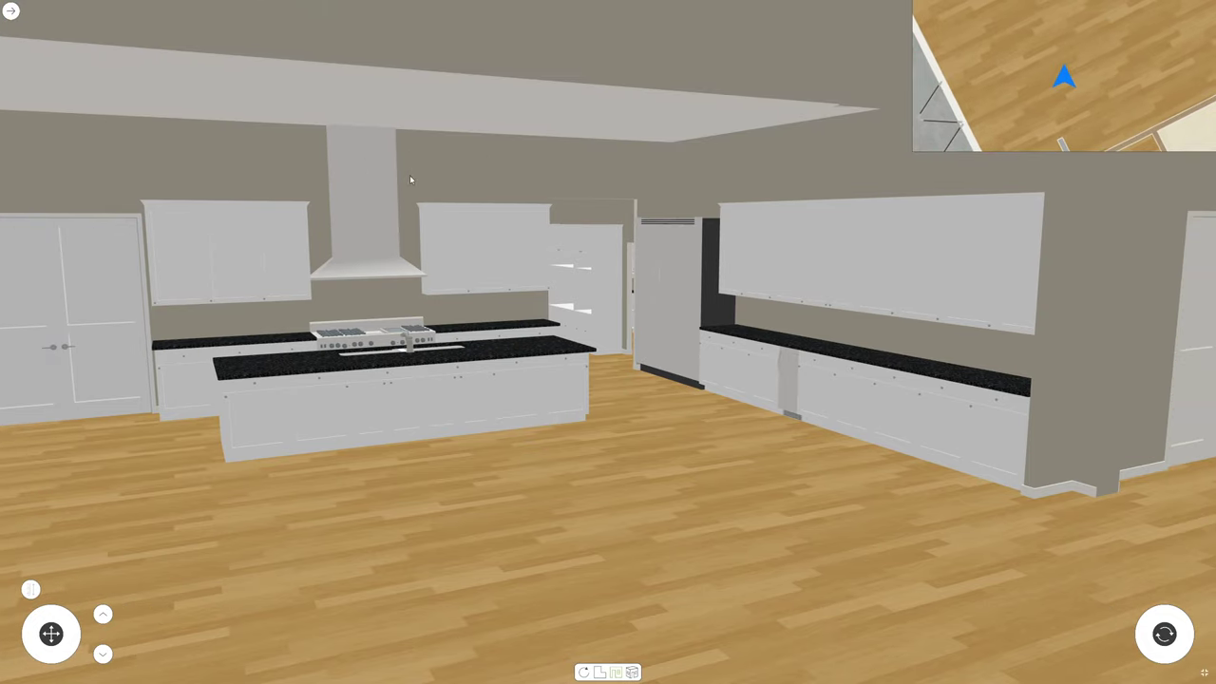
key(s)
key(d)
key(Left)
key(Up)
key(Down)
key(Up)
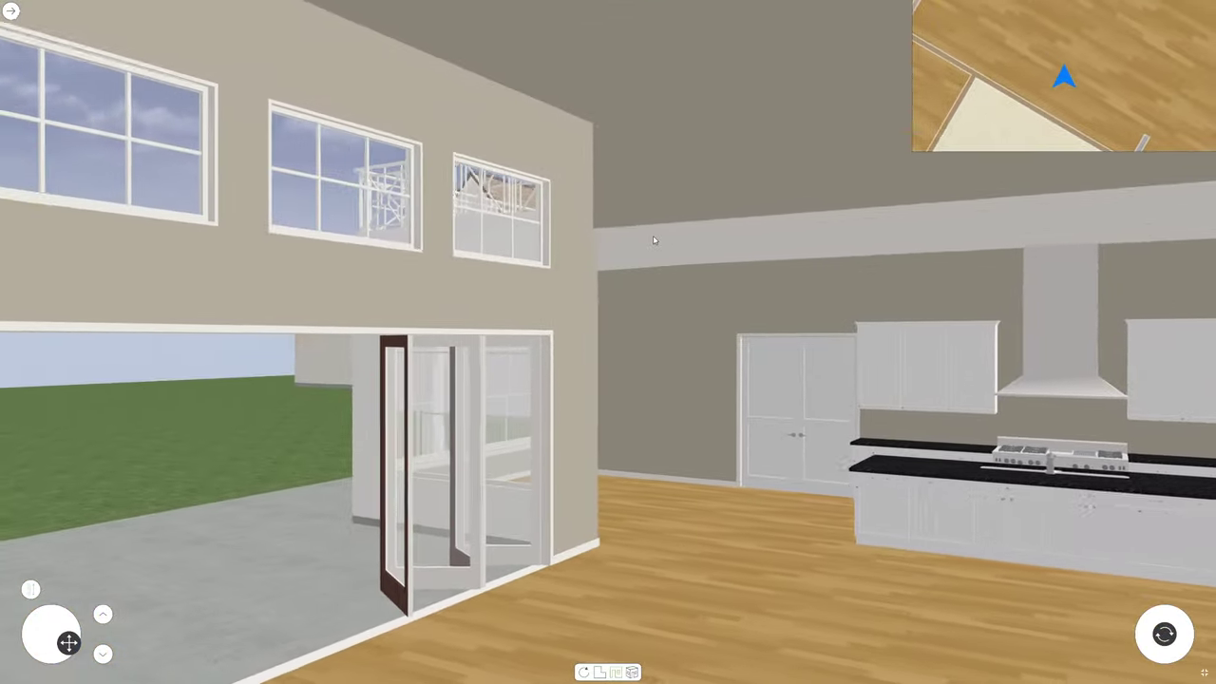
Walk around the full-height great room, looking over the entry hall, kitchen island and cabinet wall
key(Left)
key(a)
key(Right)
key(Down)
key(w)
key(d)
key(a)
key(Right)
key(Up)
key(Right)
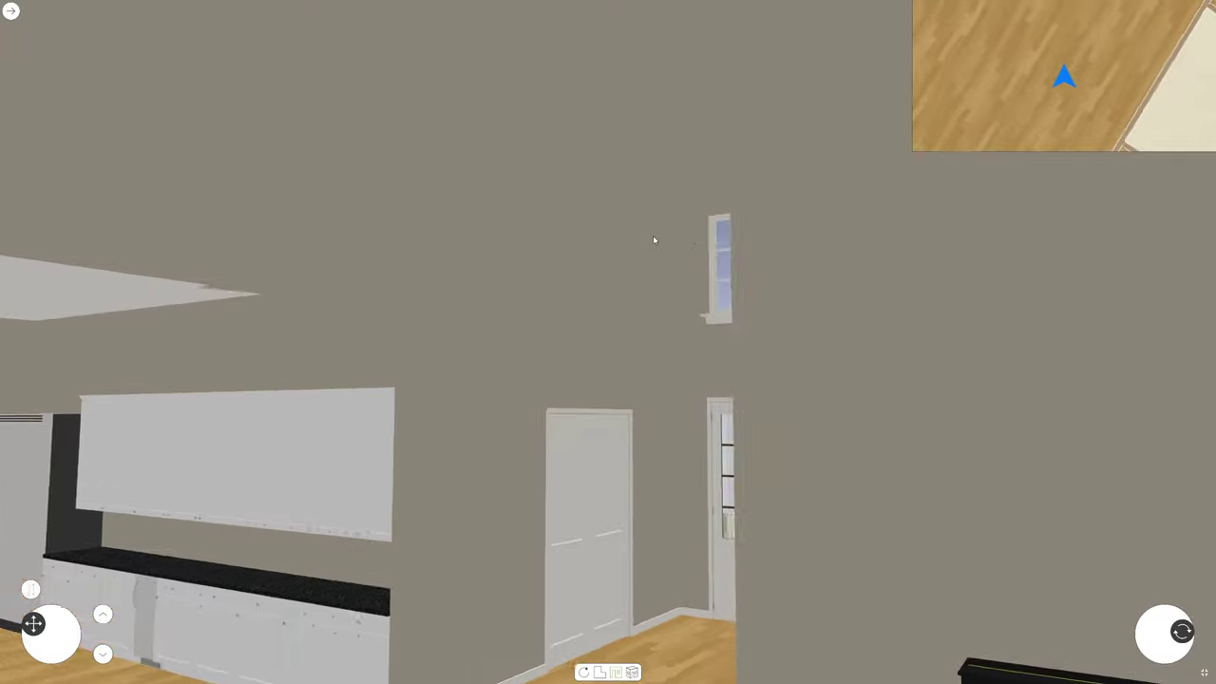
key(Left)
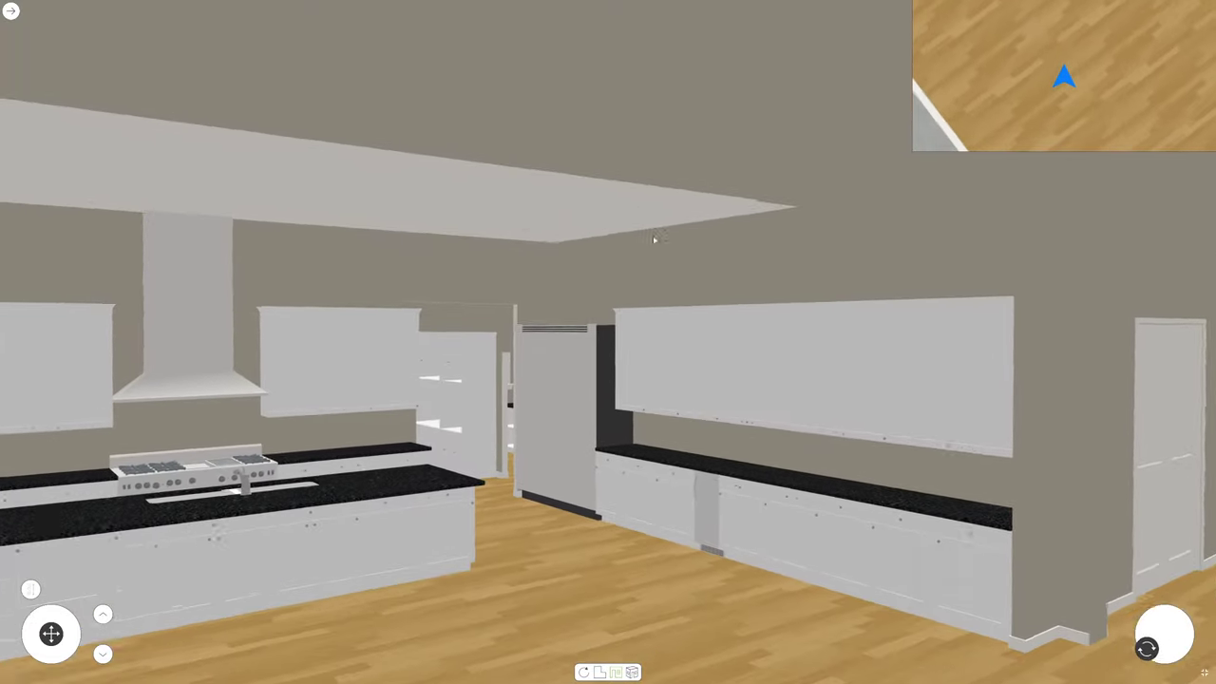
Look up at the tall entry hall wall and window above the double doors, and turn back toward the kitchen
key(Right)
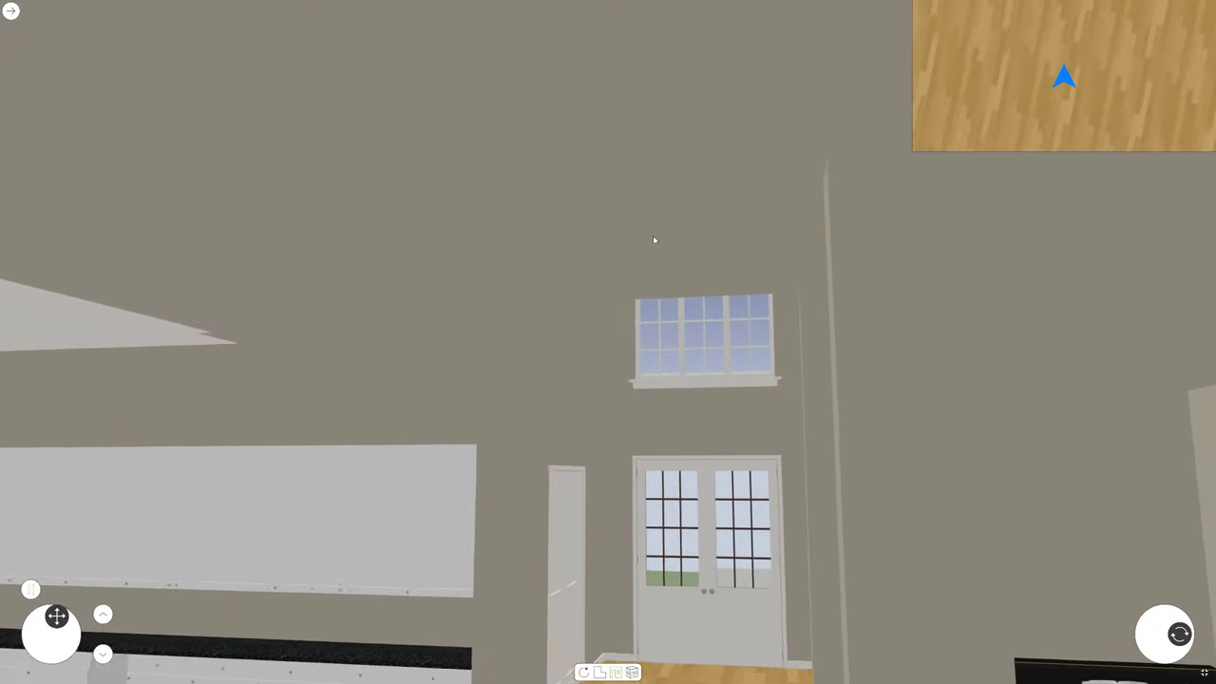
key(Up)
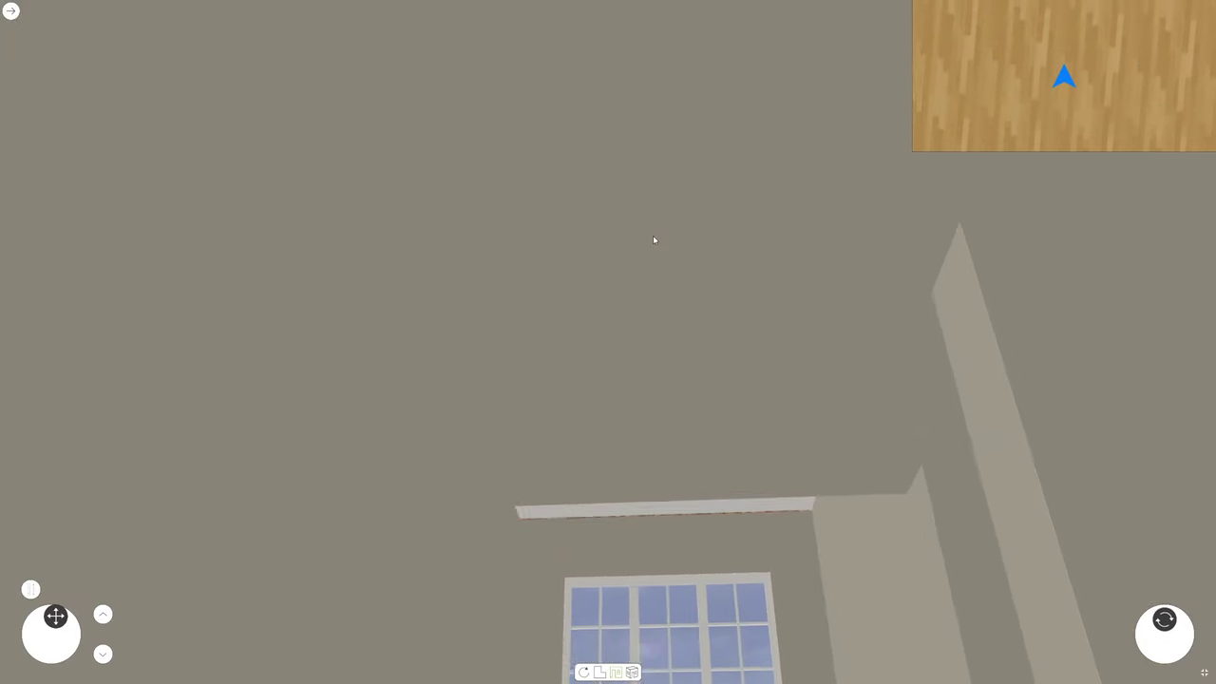
key(Page_Down)
key(Down)
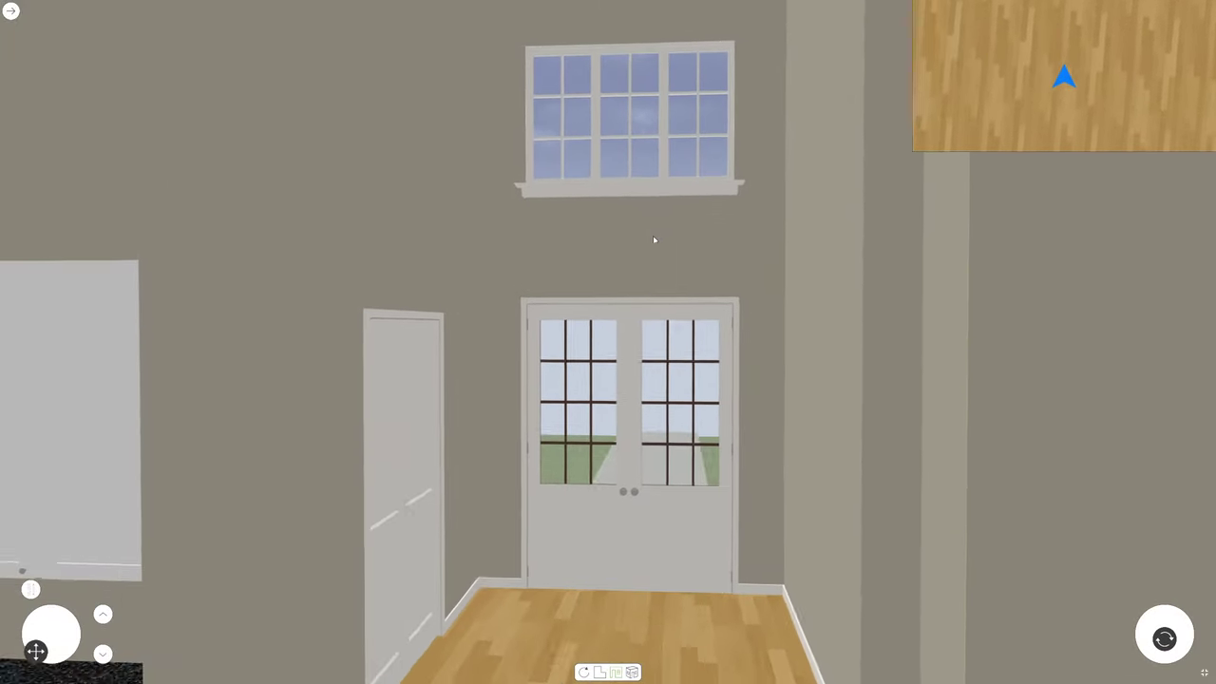
key(Left)
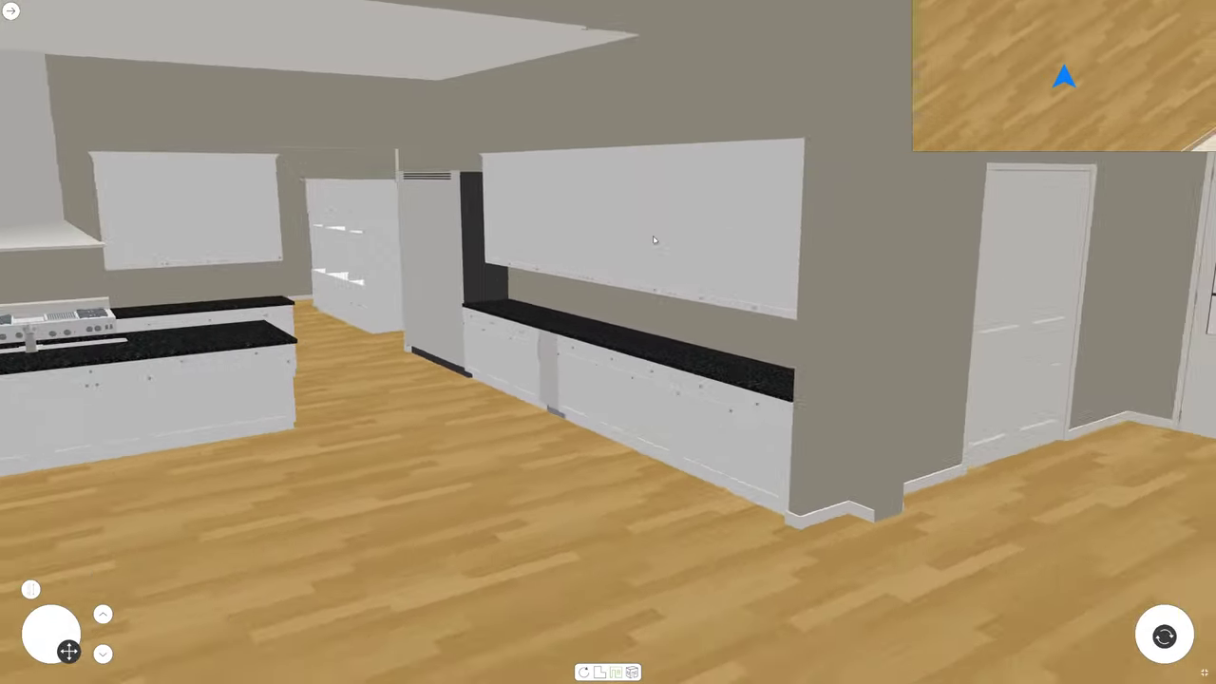
key(Left)
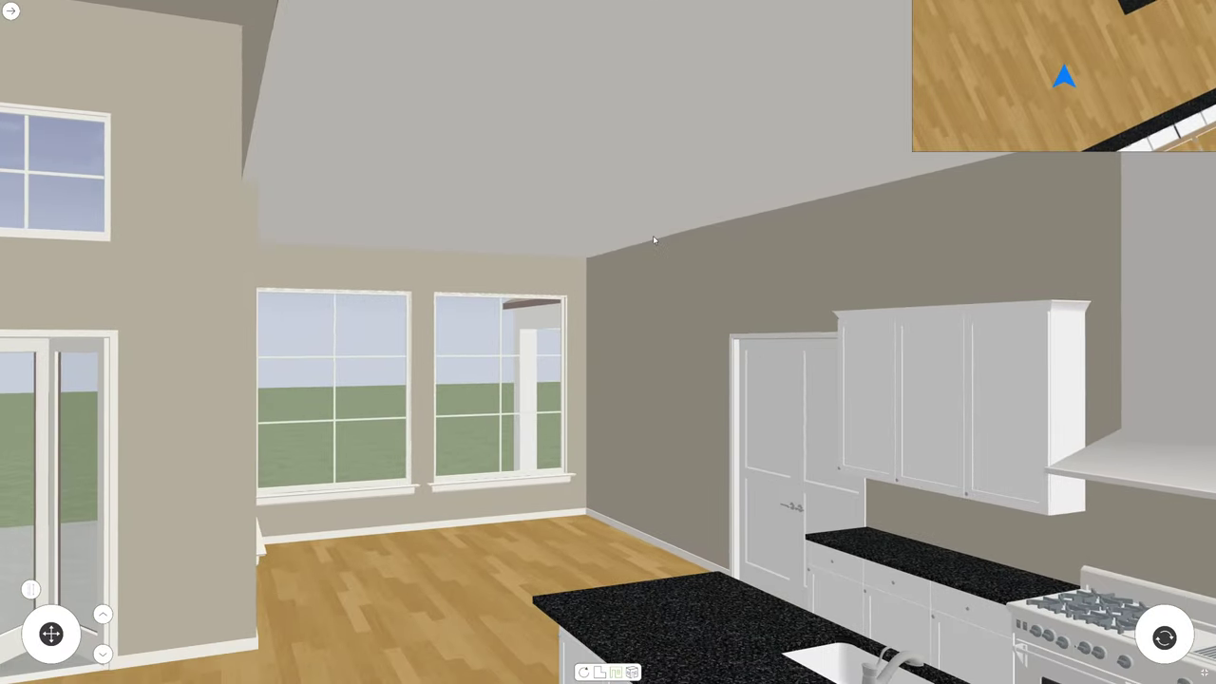
Walk through the kitchen past the island and refrigerator to the open shelving cabinet in the rear hallway
key(Right)
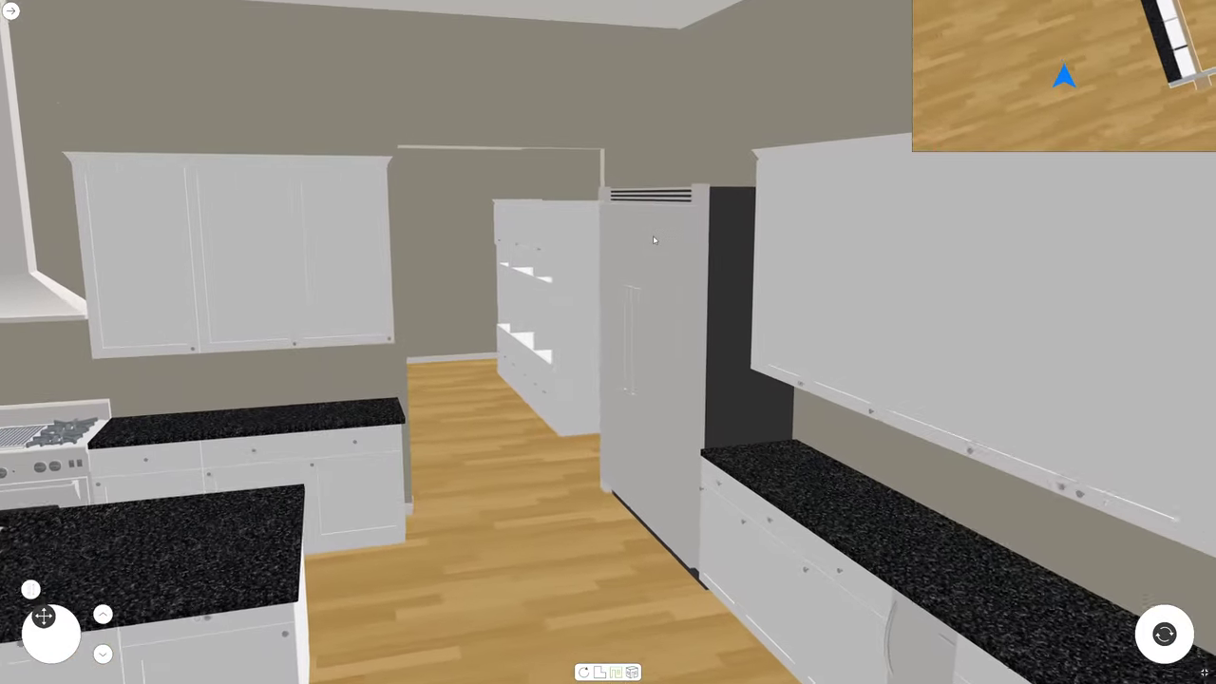
key(Page_Up)
key(Page_Down)
key(Up)
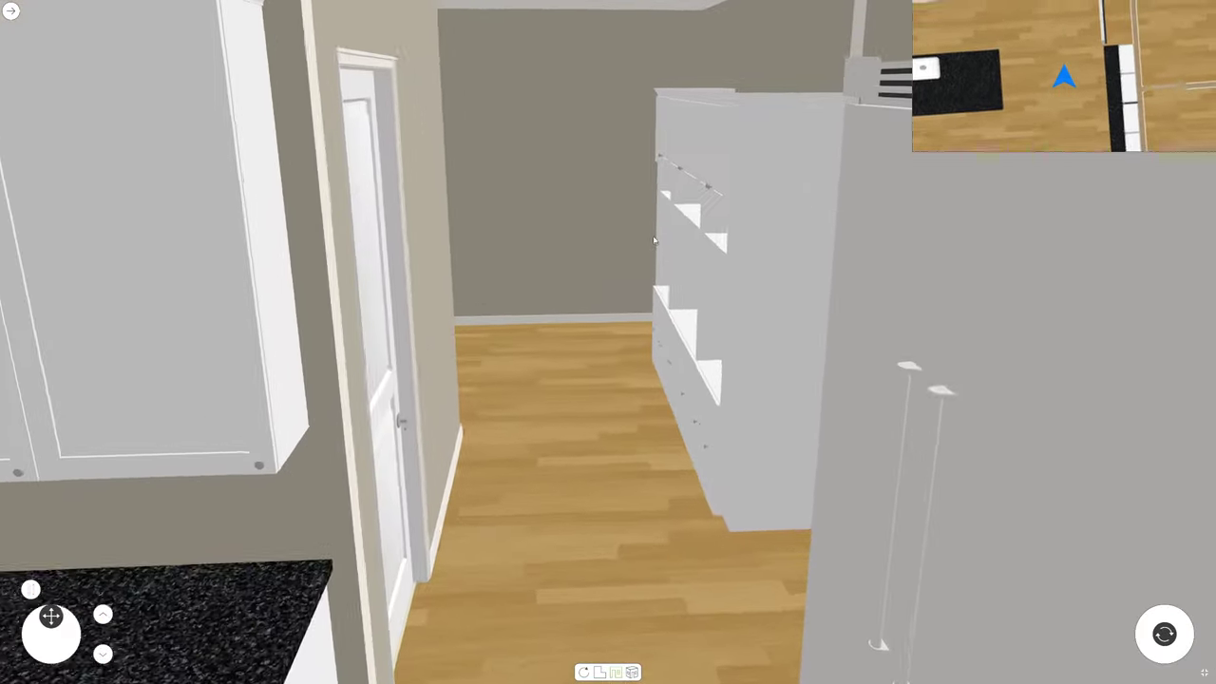
key(Page_Up)
key(Up)
key(Right)
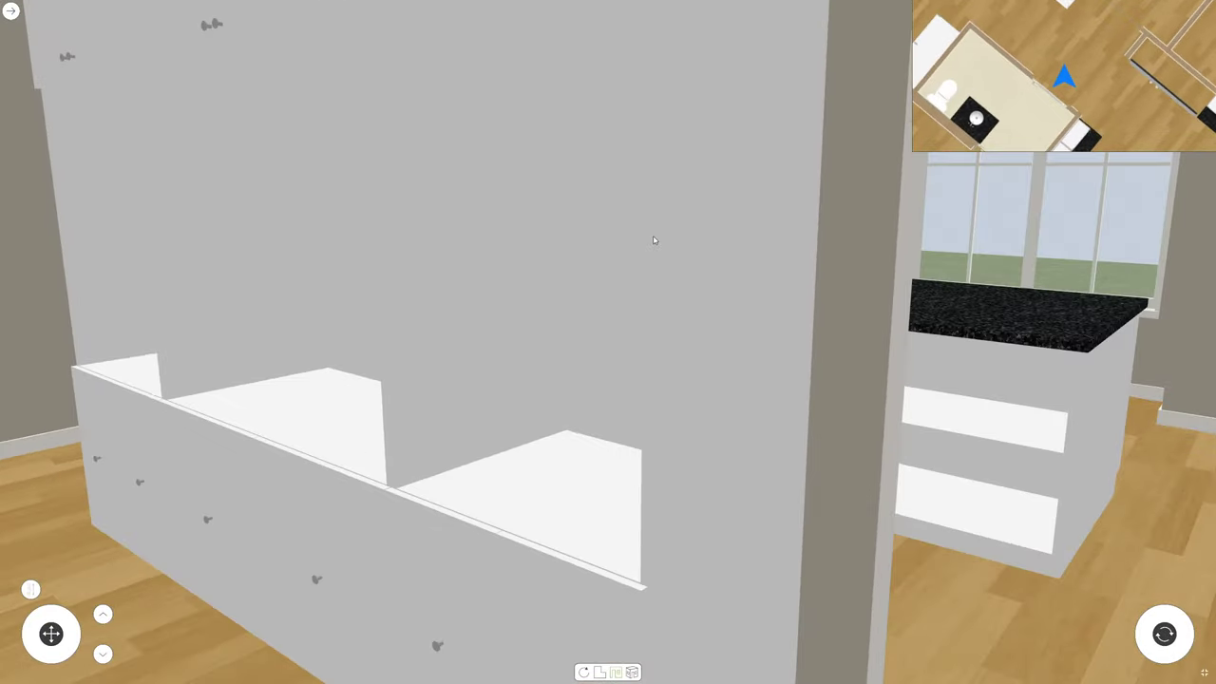
Pass through the hallway door into the bathroom and view the black-topped vanity, sink and toilet
key(d)
key(w)
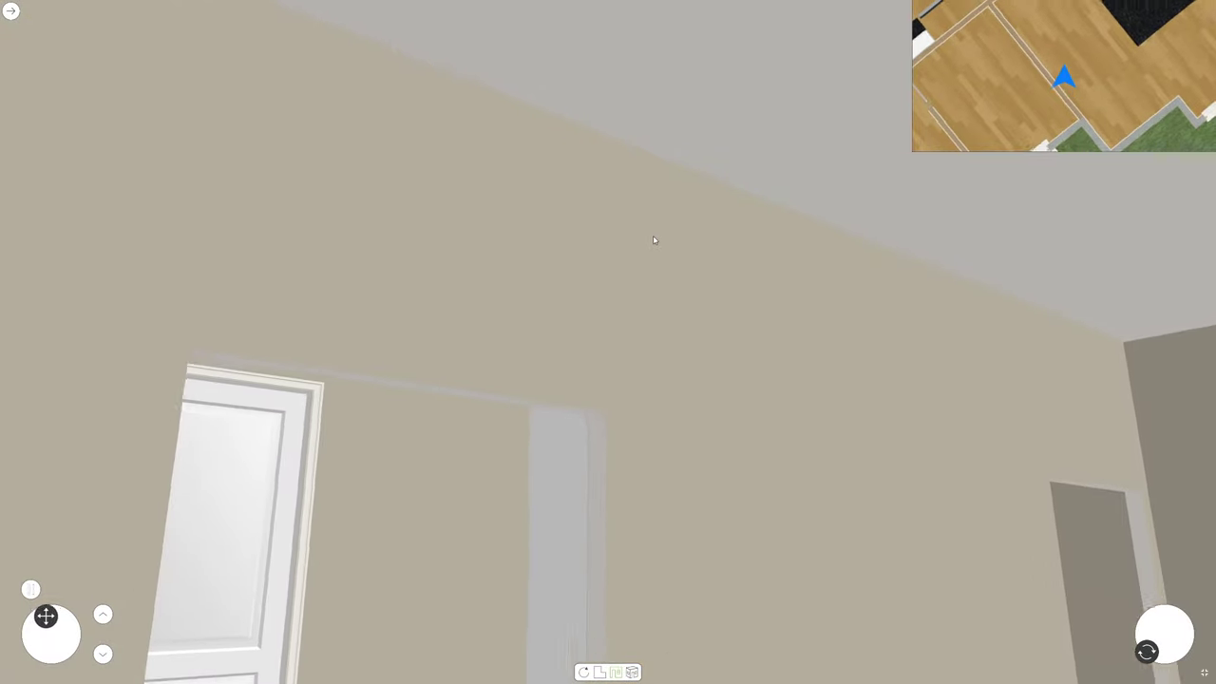
key(d)
key(a)
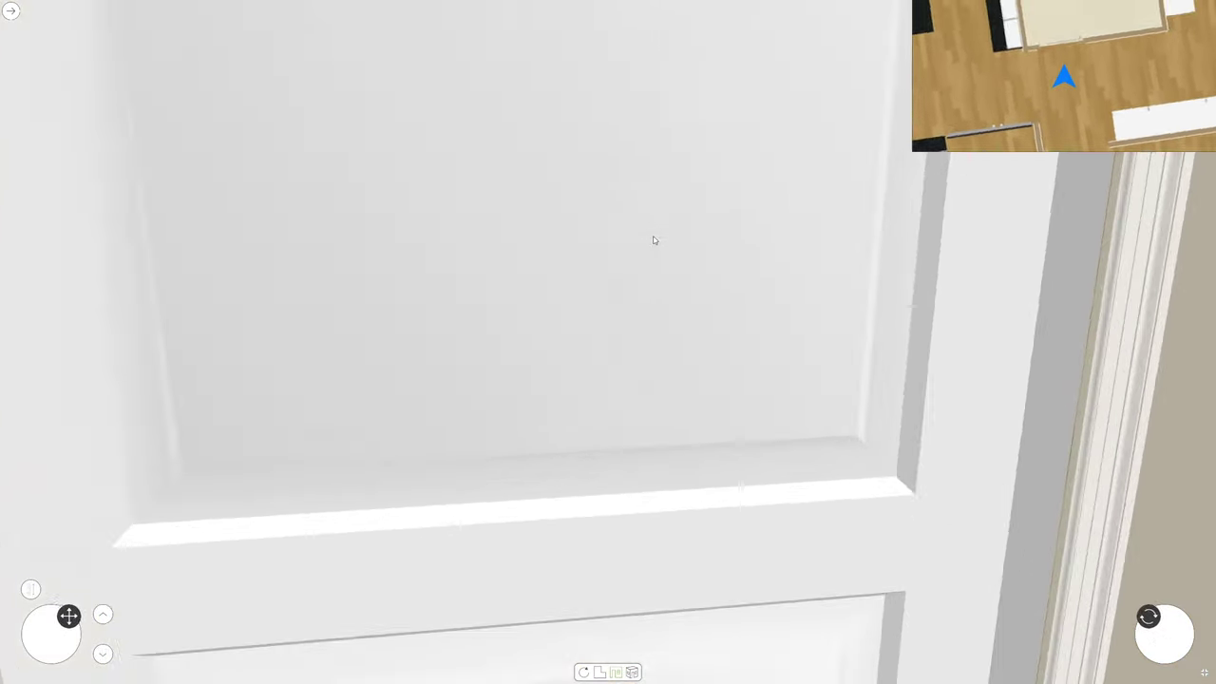
key(Down)
key(Right)
key(Down)
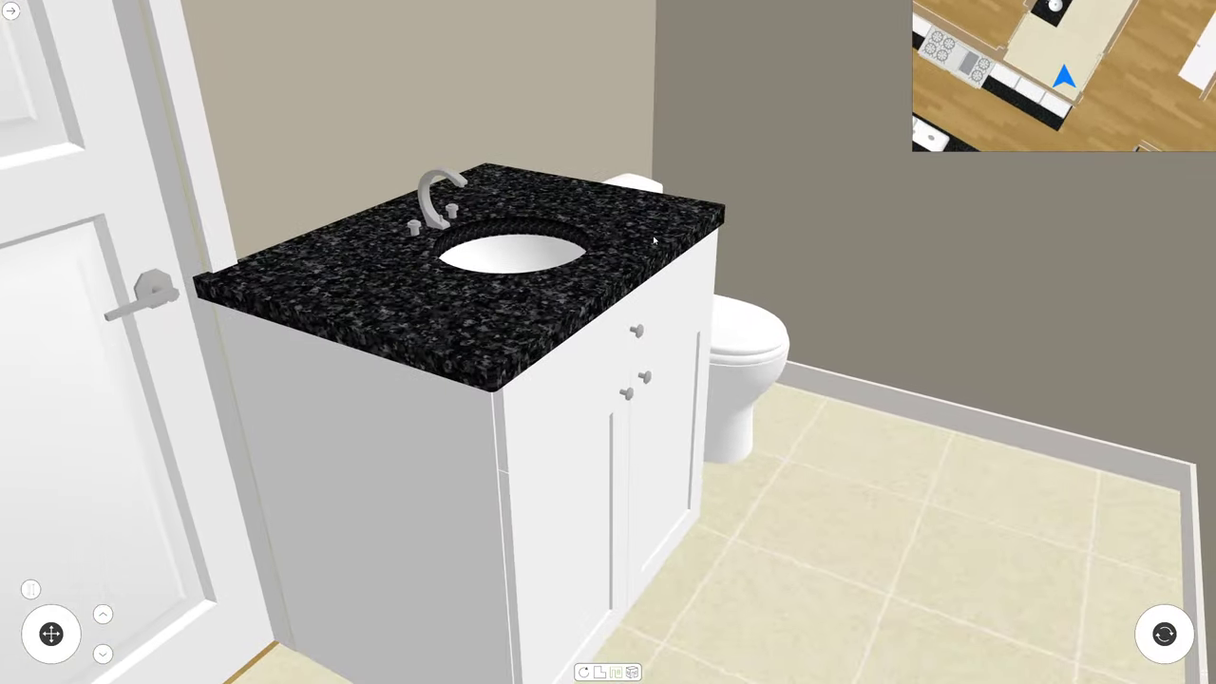
Move from the bathroom into the adjoining room and view its white double doors and sliding patio doors
key(Page_Up)
key(Left)
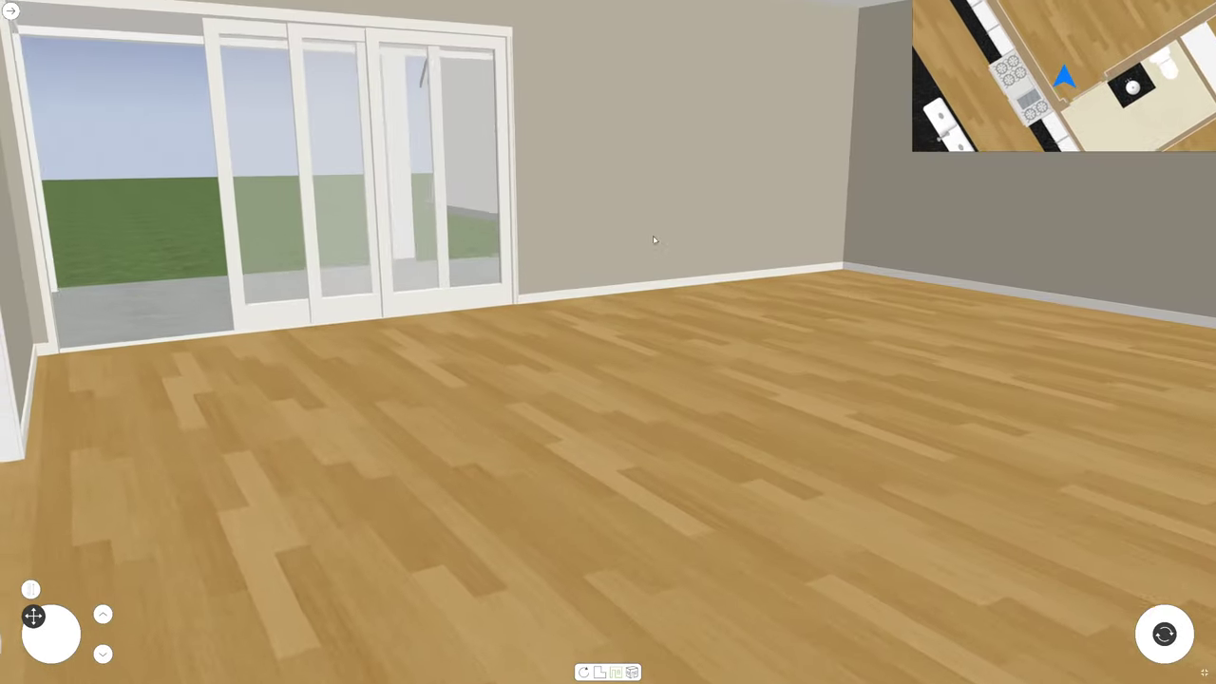
key(Left)
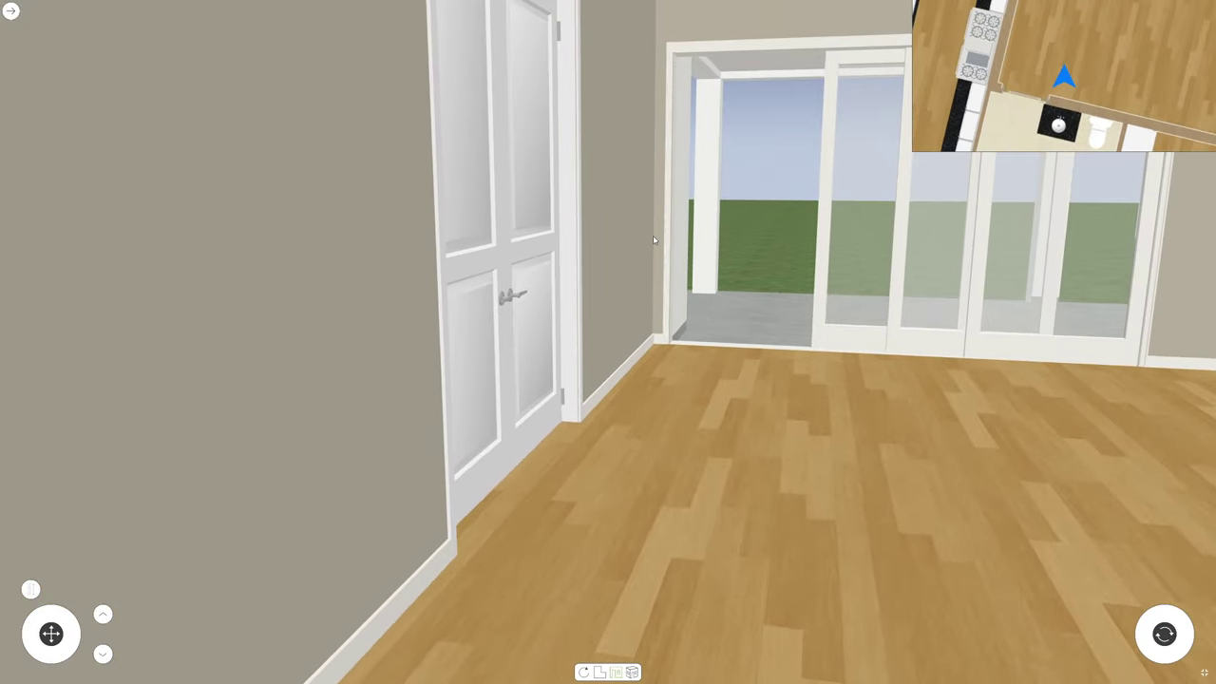
key(Up)
key(s)
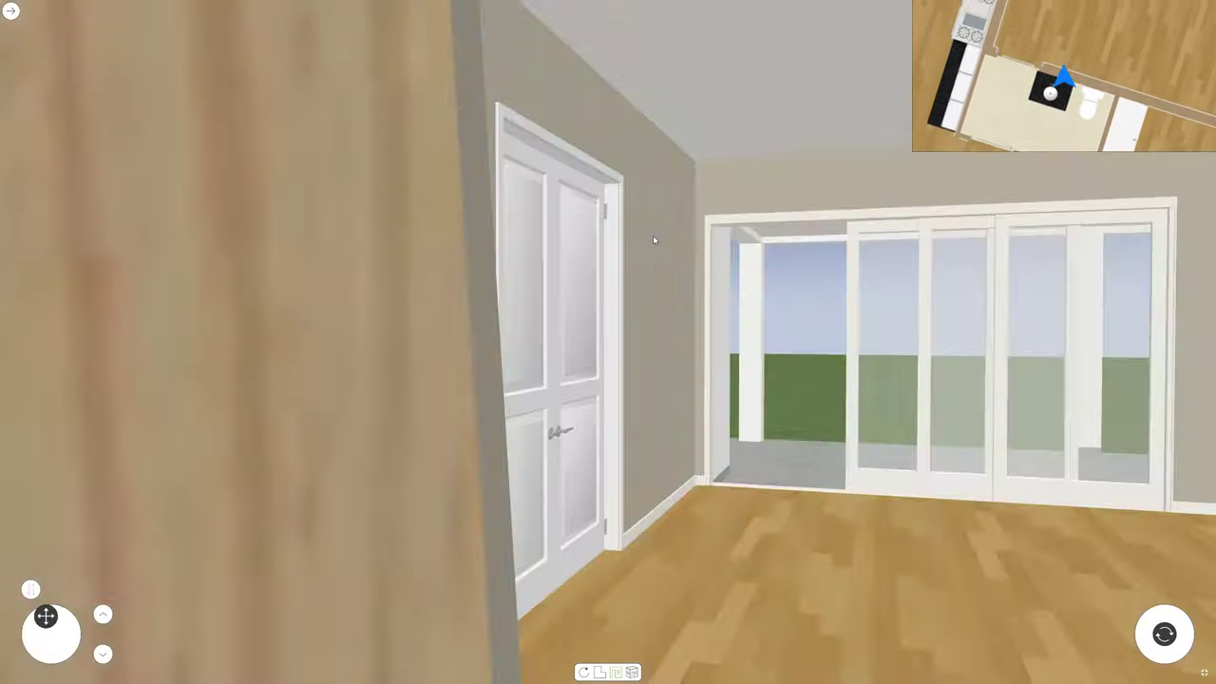
Walk into the patio-door room and turn around to view its plain walls, large dark wall screen and single door
key(w)
key(Right)
key(Up)
key(Right)
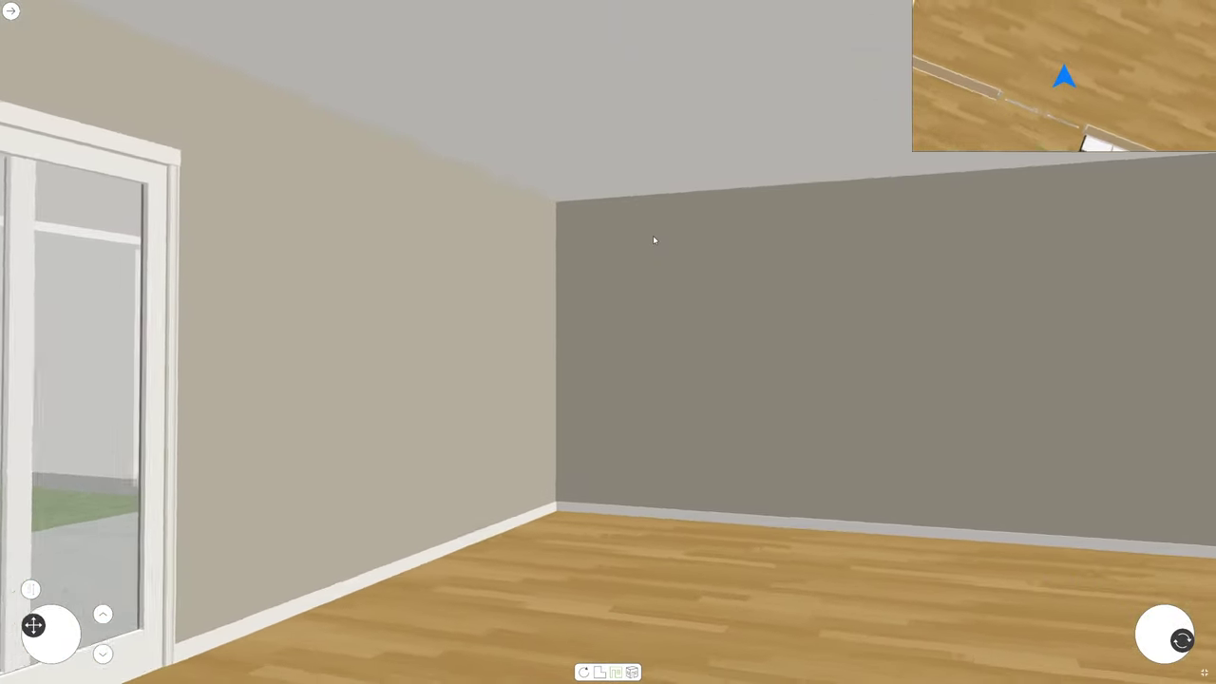
key(Right)
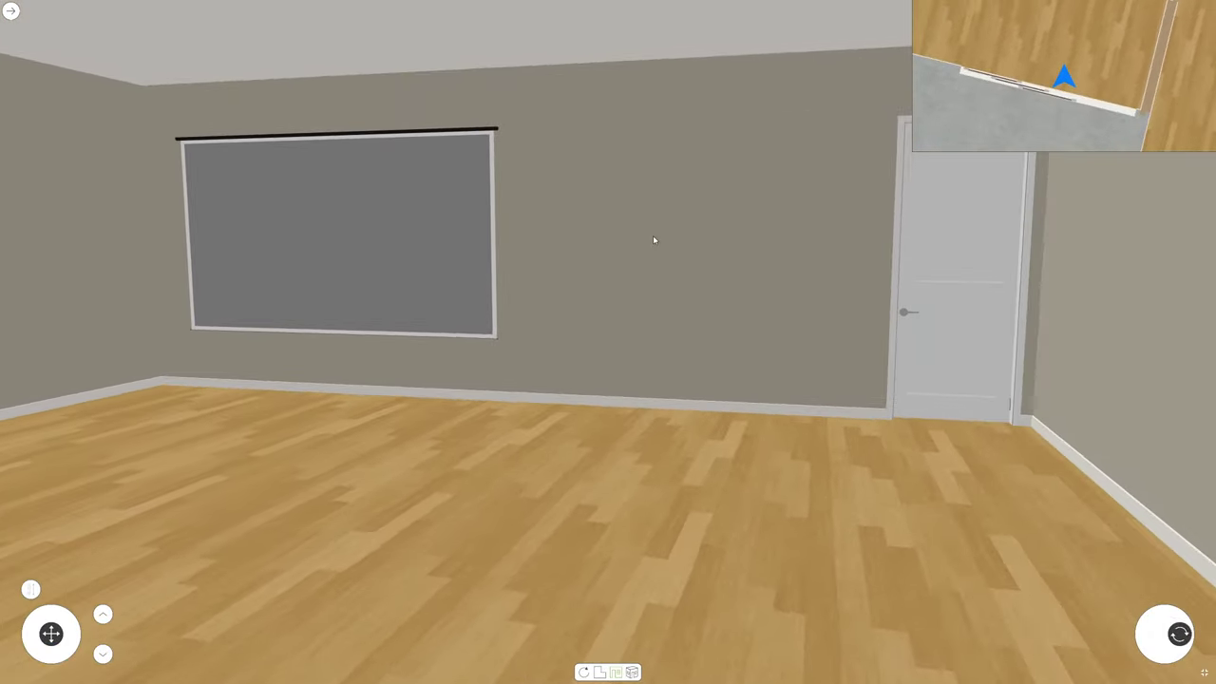
key(Up)
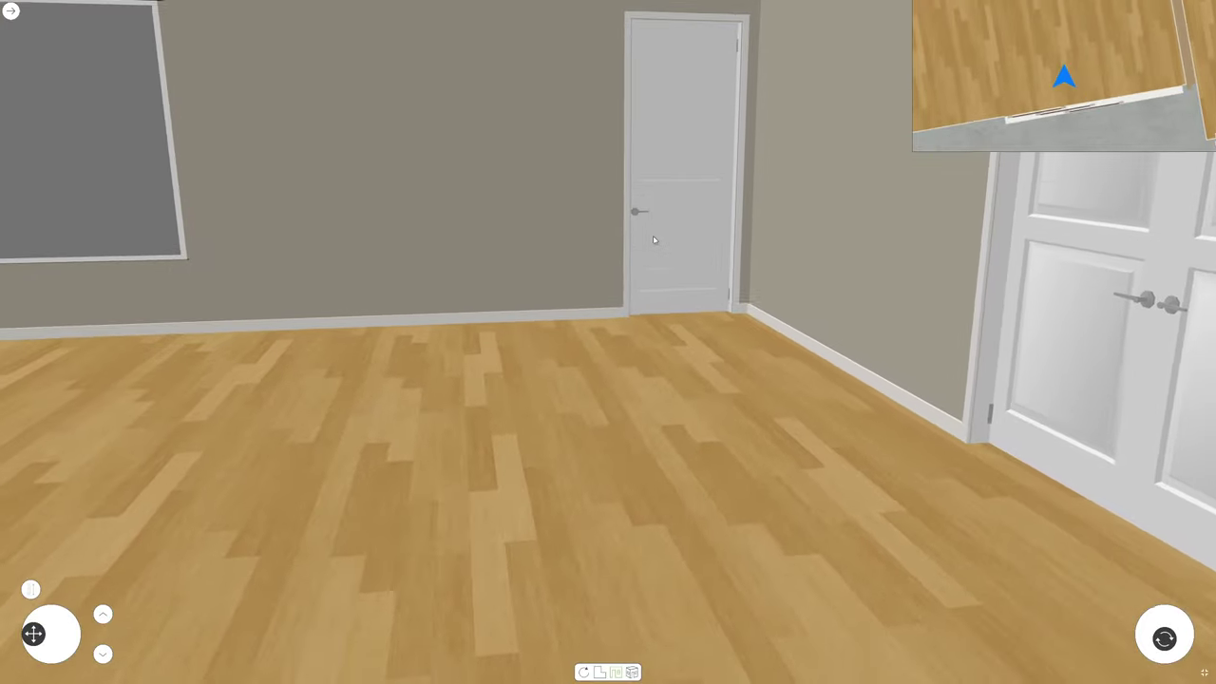
key(Left)
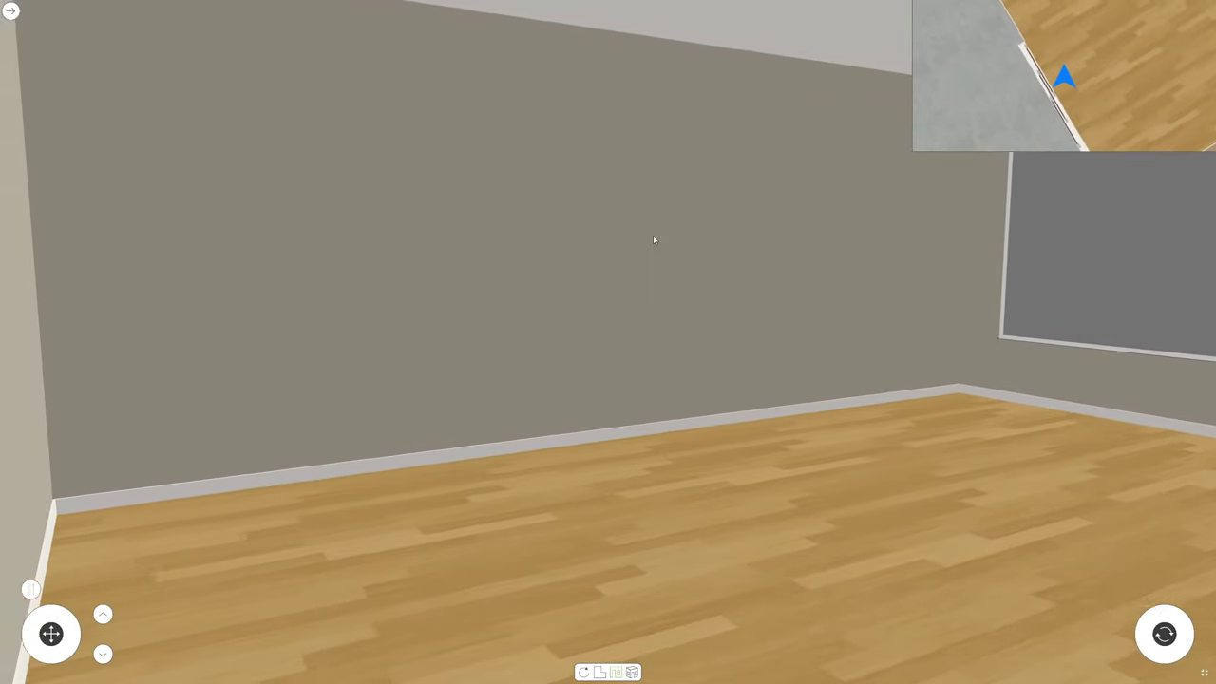
Look up at the ceiling above the wall screen and turn around to the double doors beside the patio opening
key(Right)
key(Up)
key(a)
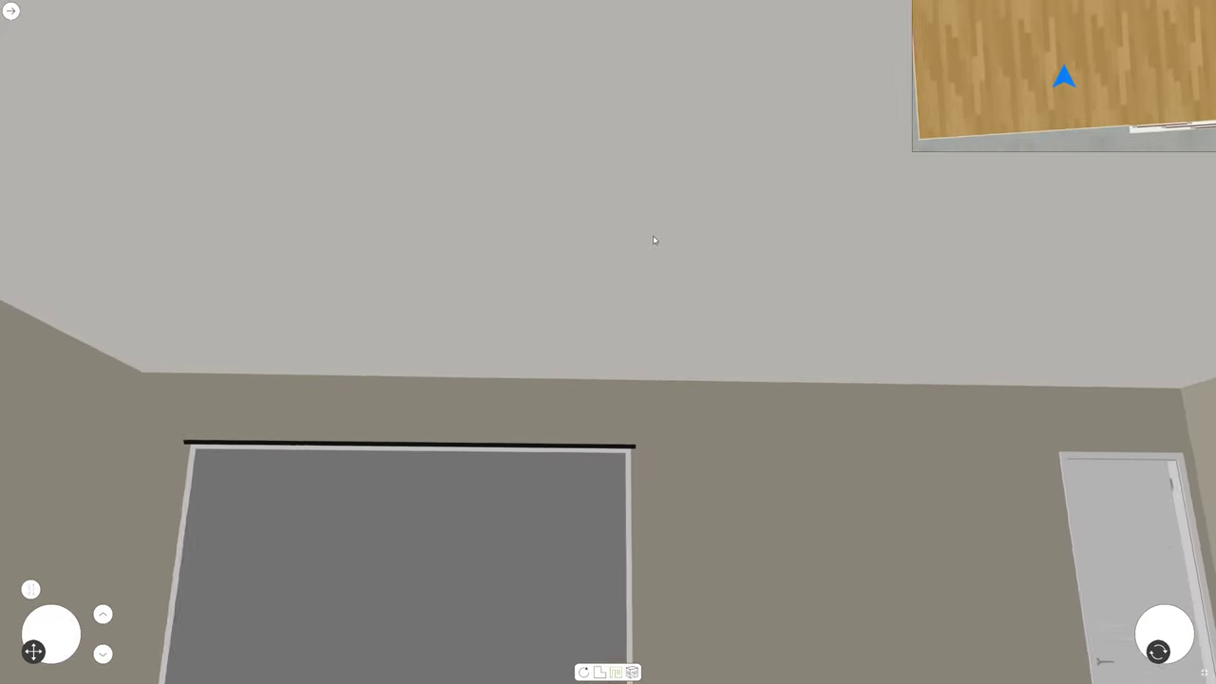
key(Left)
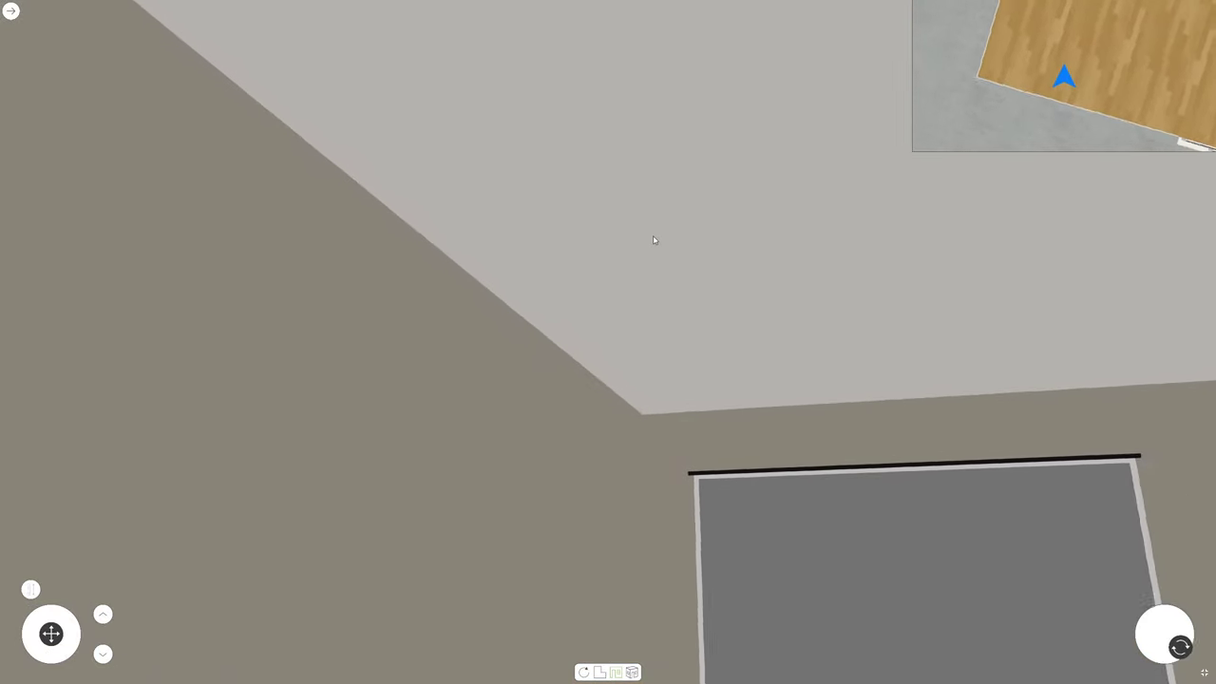
key(Right)
key(Down)
key(w)
key(d)
key(a)
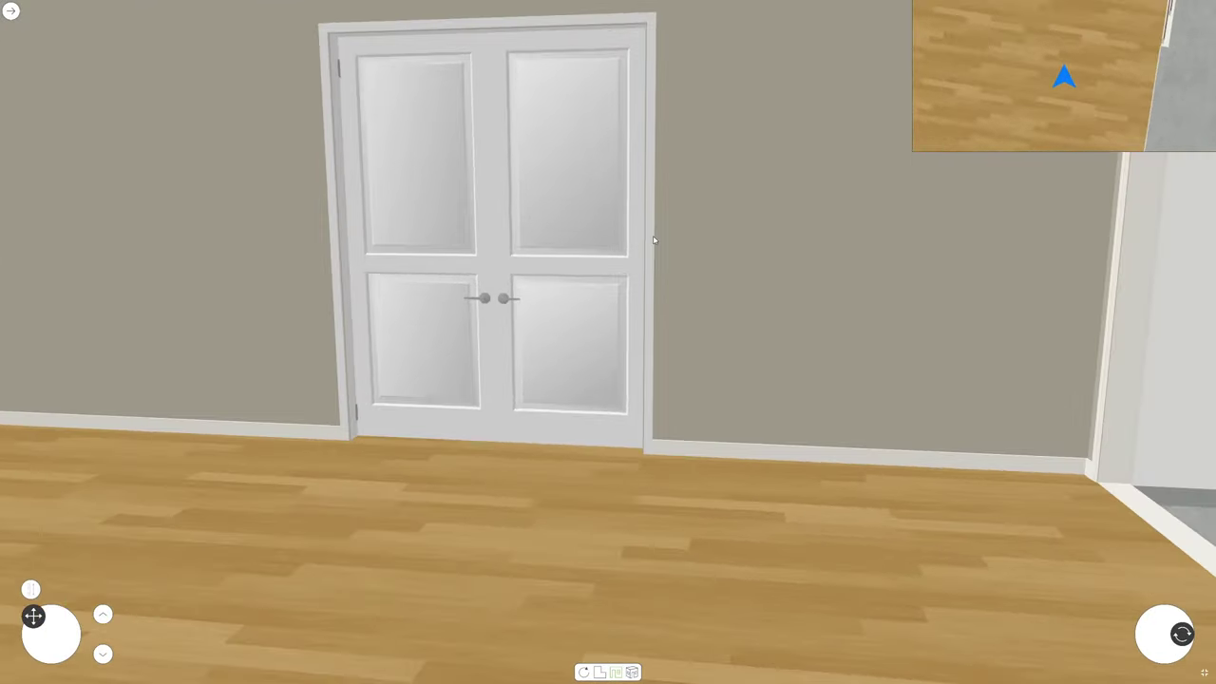
Walk out onto the covered patio, pass the exterior windows and continue onto the lawn facing the gabled wings and gate
key(Right)
key(a)
key(Up)
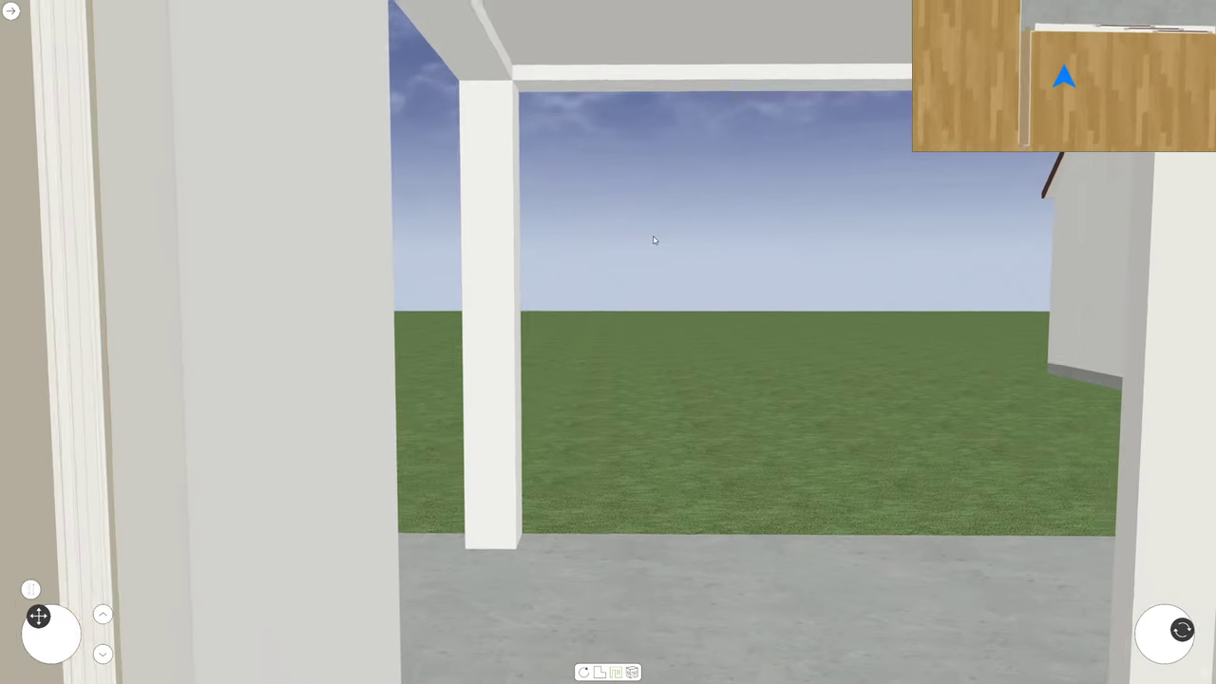
key(Up)
key(Left)
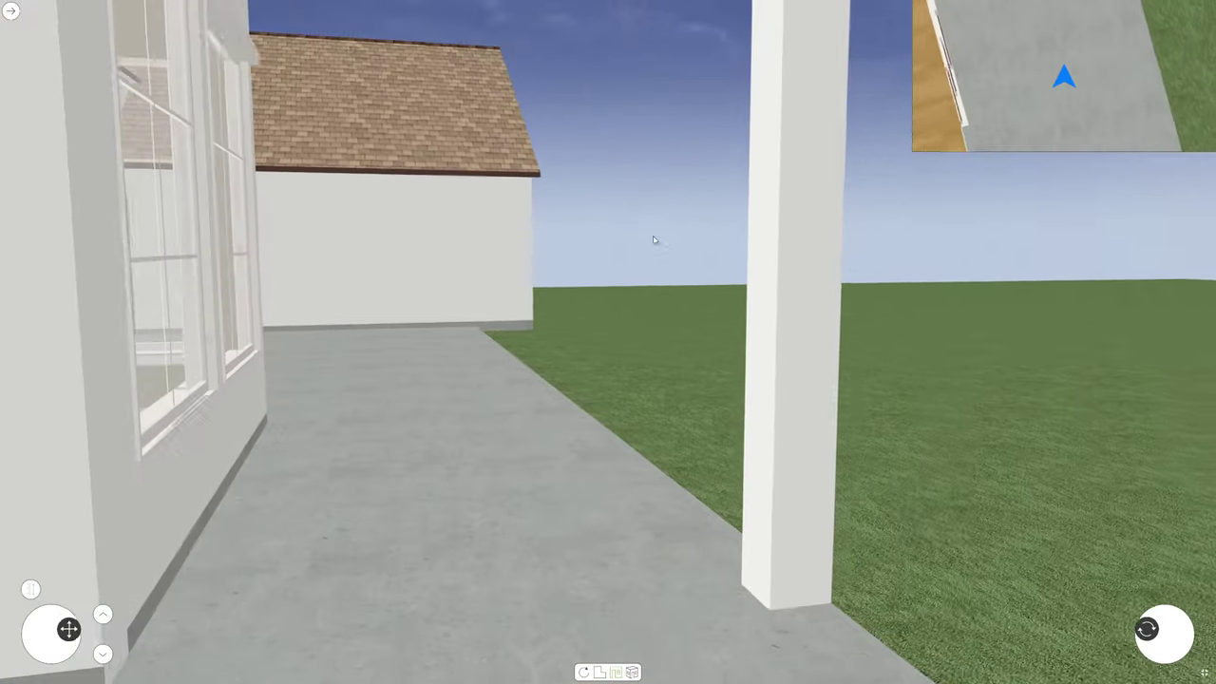
key(Right)
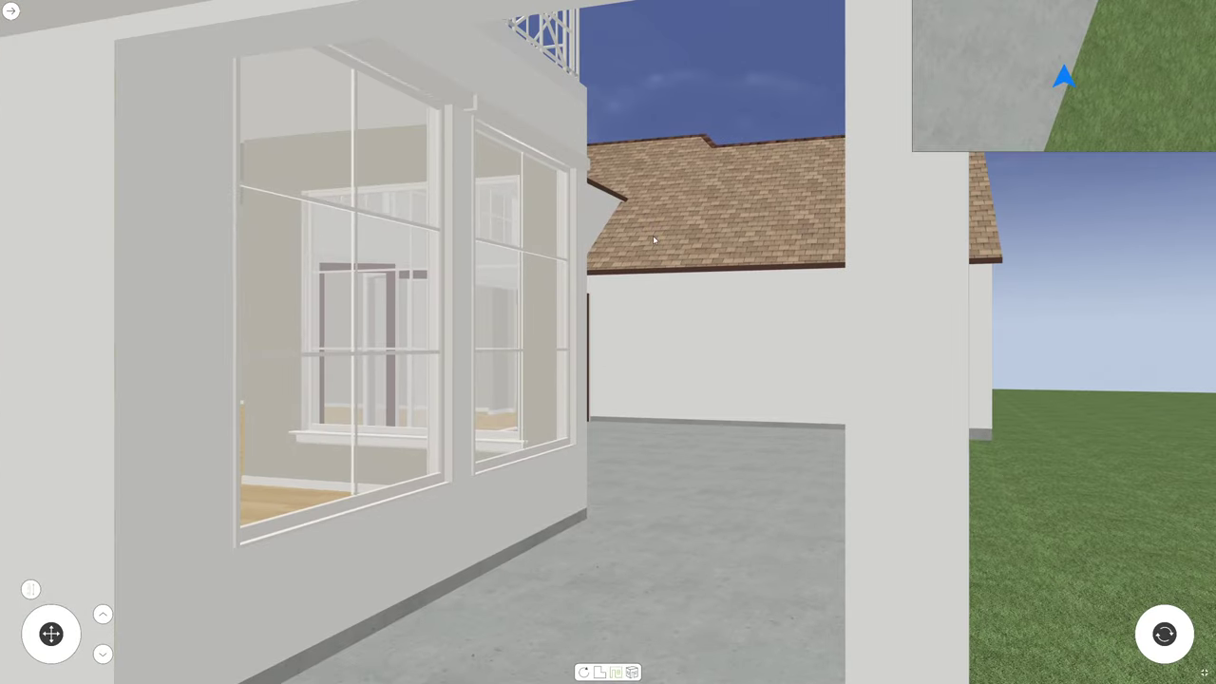
key(a)
key(Right)
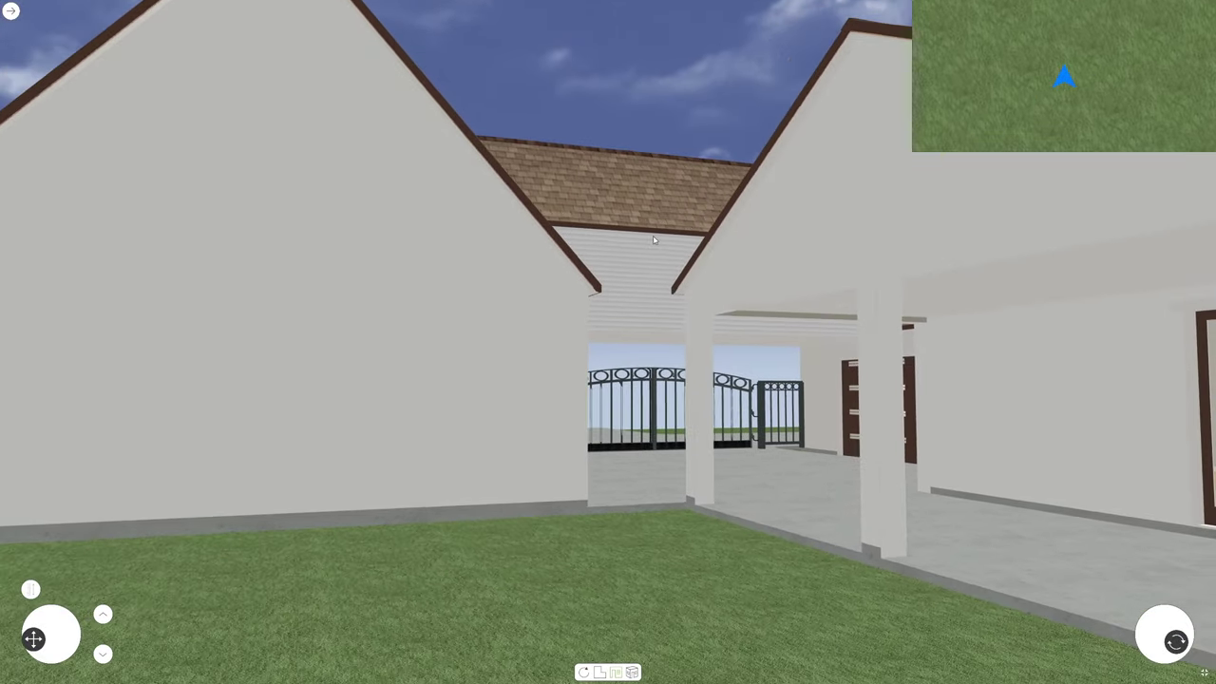
Rise from the lawn beside the gabled wing to roof height and view the curved shingle roof
key(Left)
key(Down)
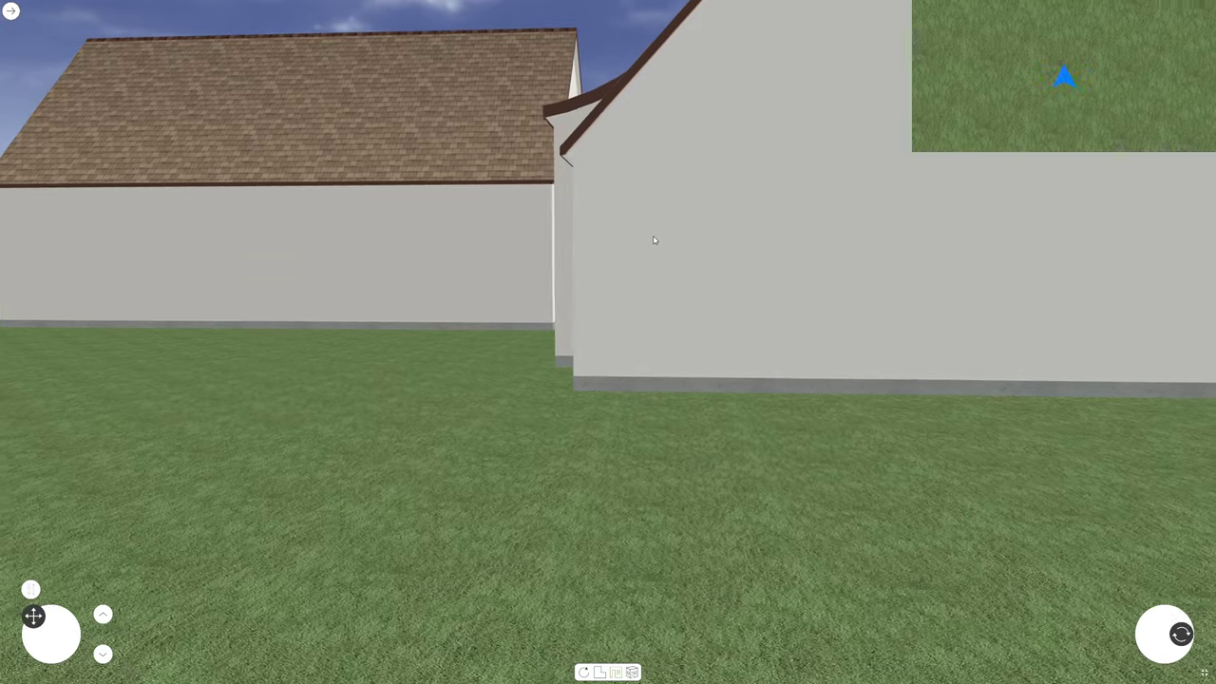
key(e)
key(Down)
key(Right)
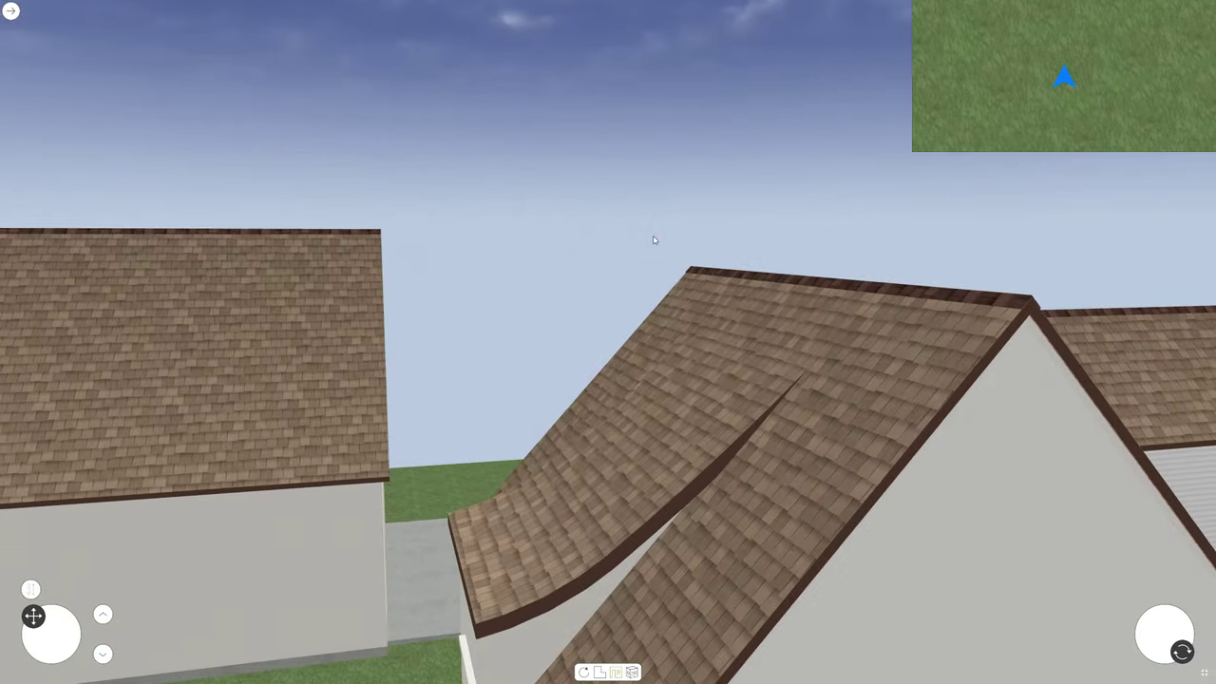
key(w)
key(a)
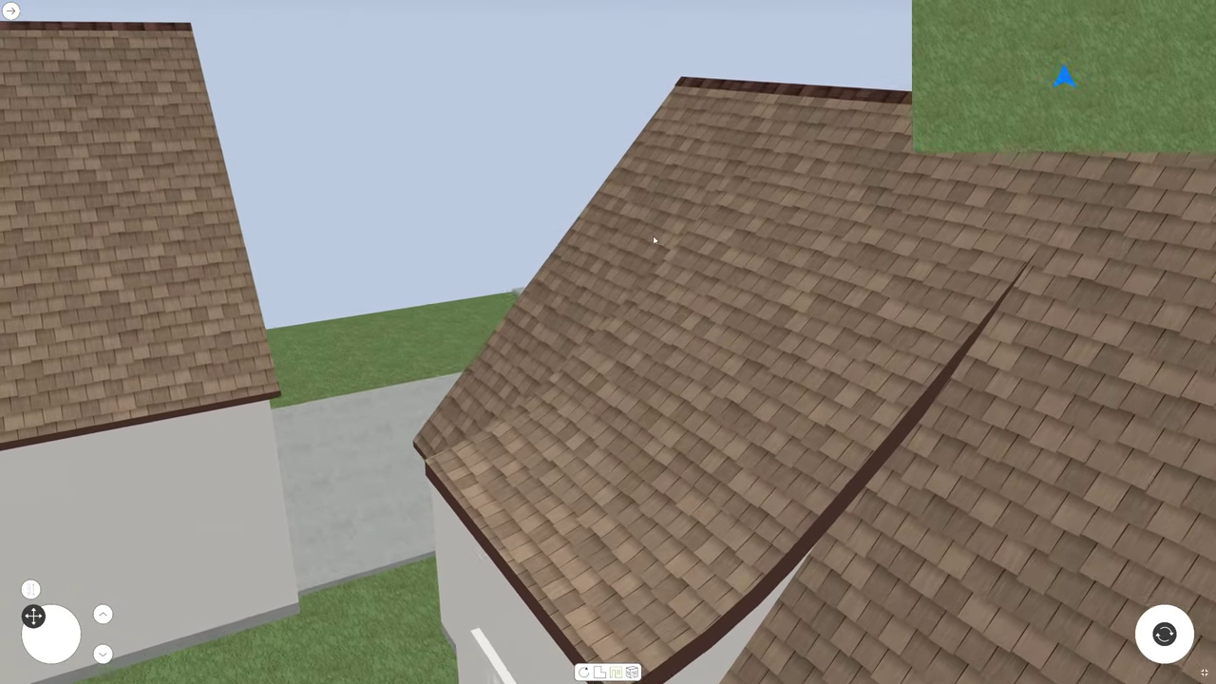
Fly over the roofs to the driveway side and view the dormers and gable end from above
key(e)
key(Right)
key(Right)
key(Up)
key(s)
key(d)
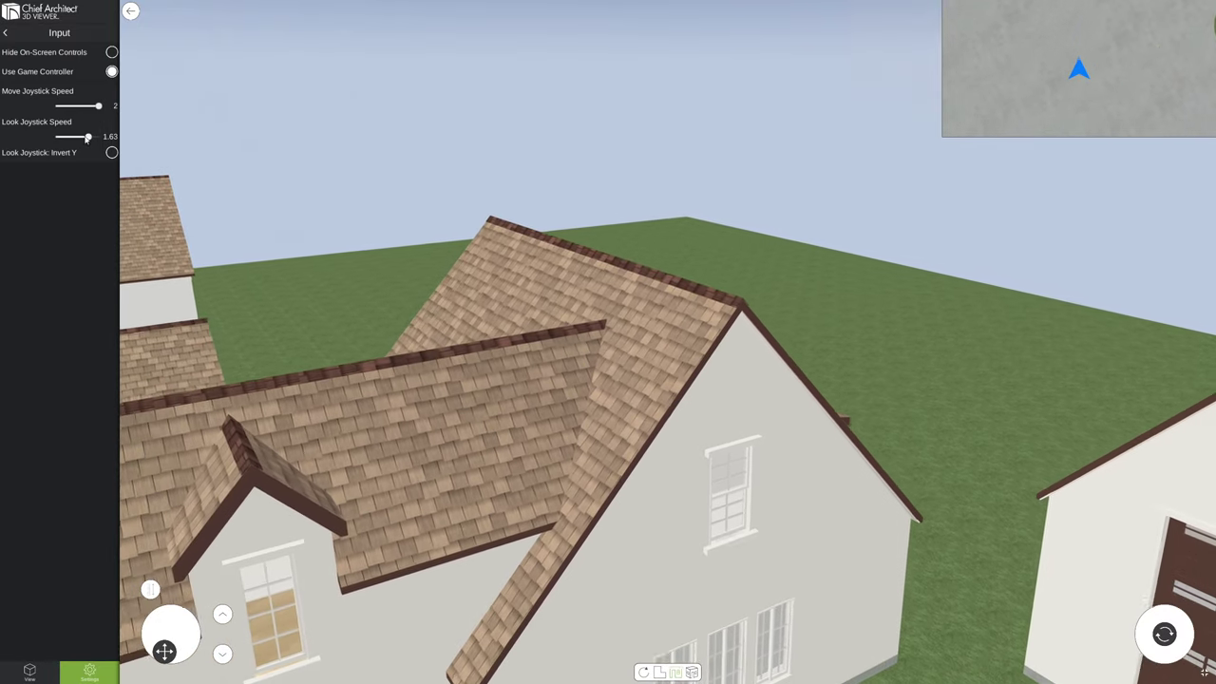
Raise the look joystick speed in the input settings and hide the sidebar
drag(86, 139, 101, 139)
click(131, 11)
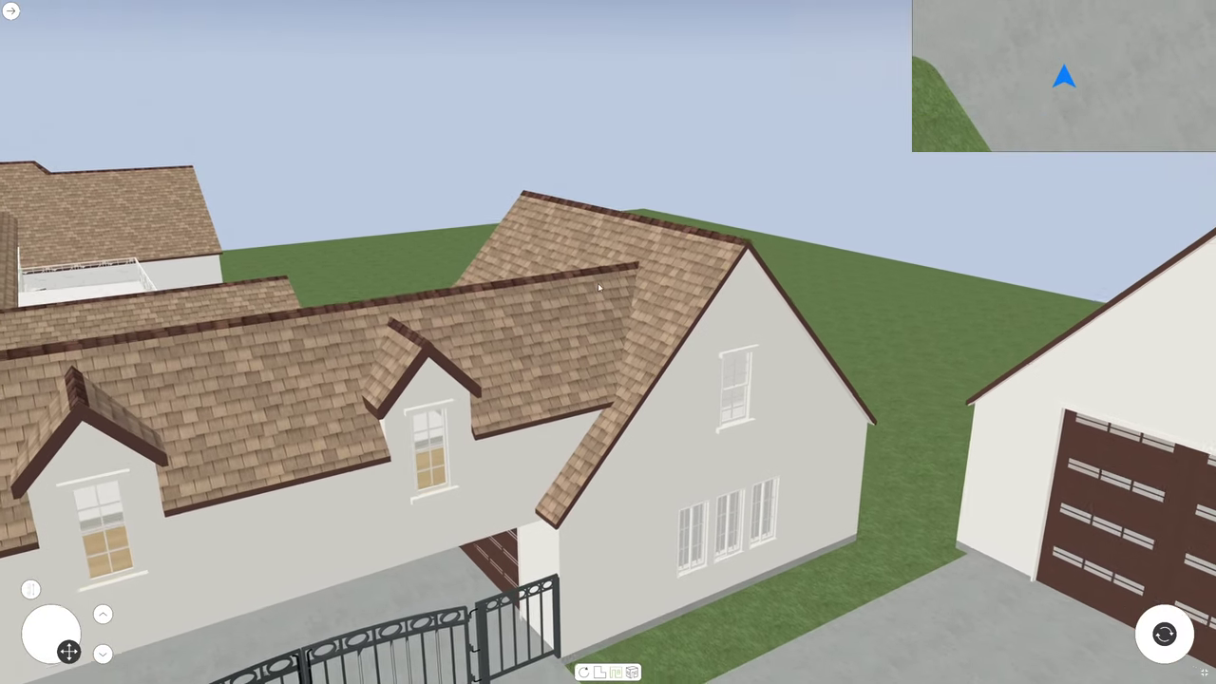
Fly back above the driveway and turn to view the gated wing and the detached garage with its shed dormer
key(Right)
key(Up)
key(s)
key(d)
key(Left)
key(Up)
key(Down)
key(Down)
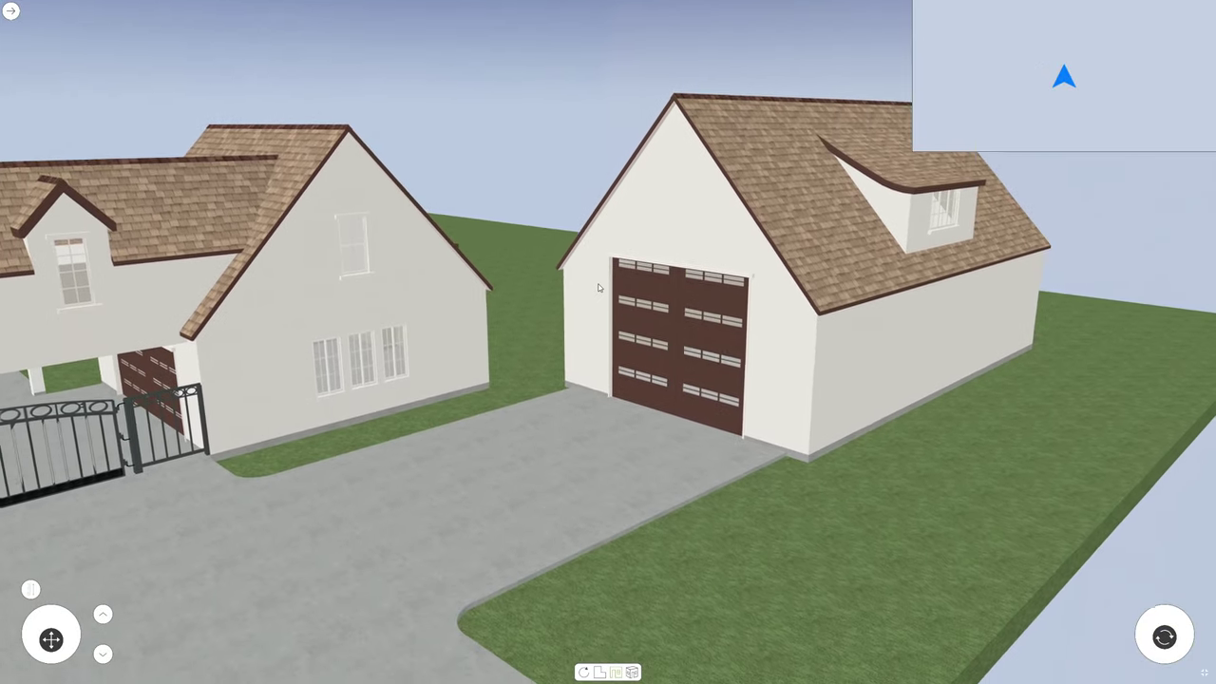
Swing the view past the lawn edge and fly along the driveway front, viewing both gabled wings, gate, dormers and detached garage
key(Up)
key(Left)
key(a)
key(d)
key(Left)
key(Left)
key(Up)
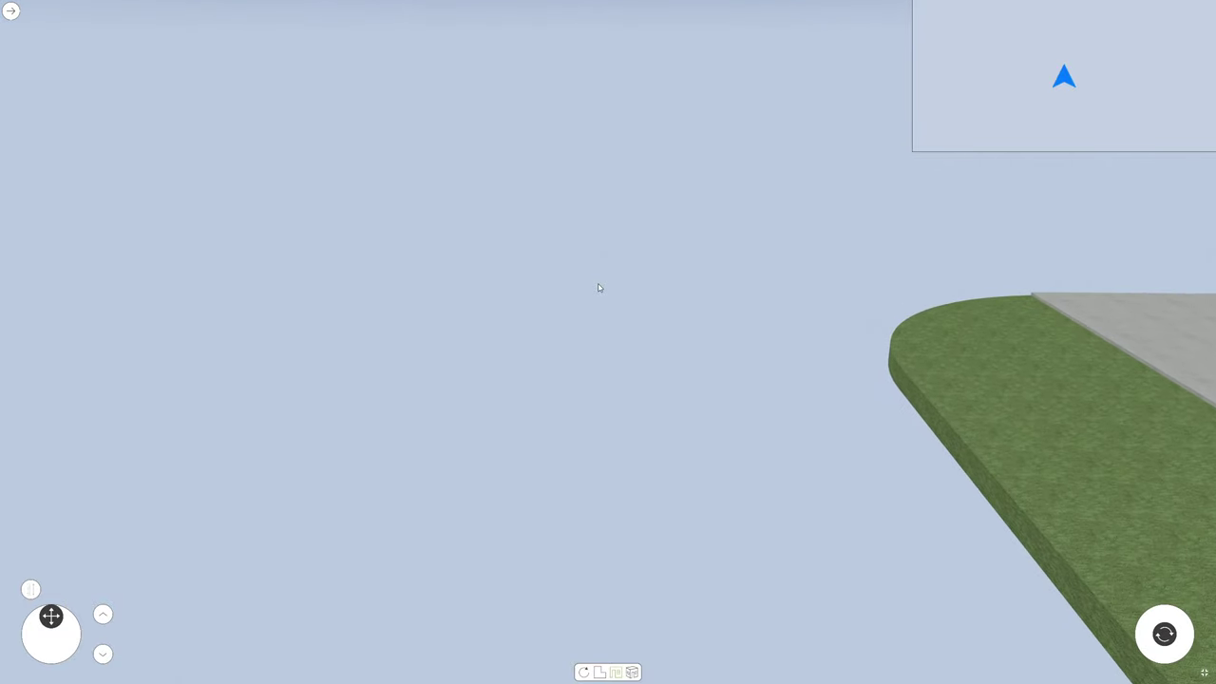
key(Right)
key(a)
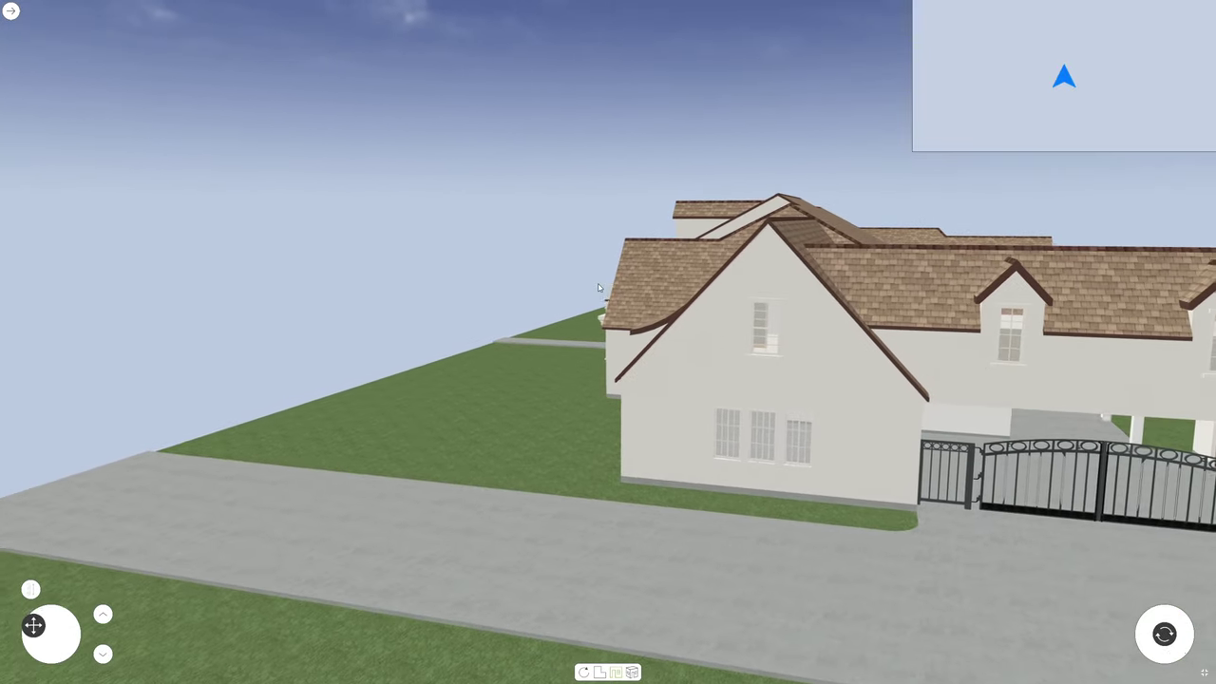
key(Right)
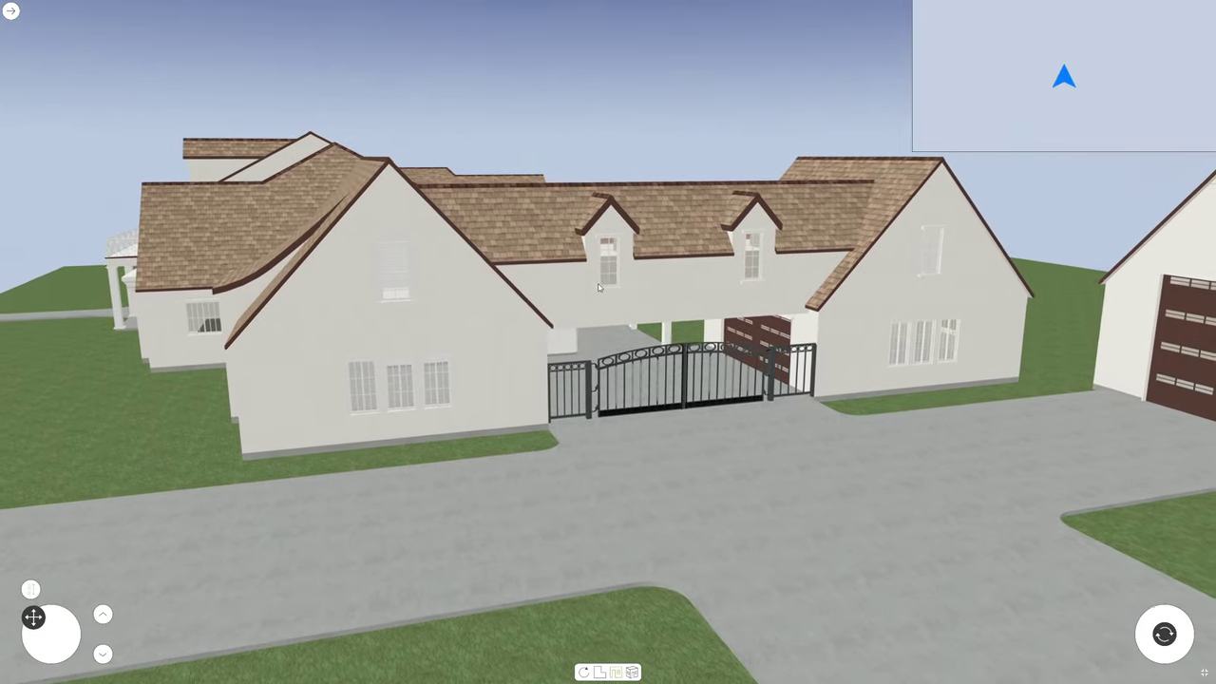
key(Right)
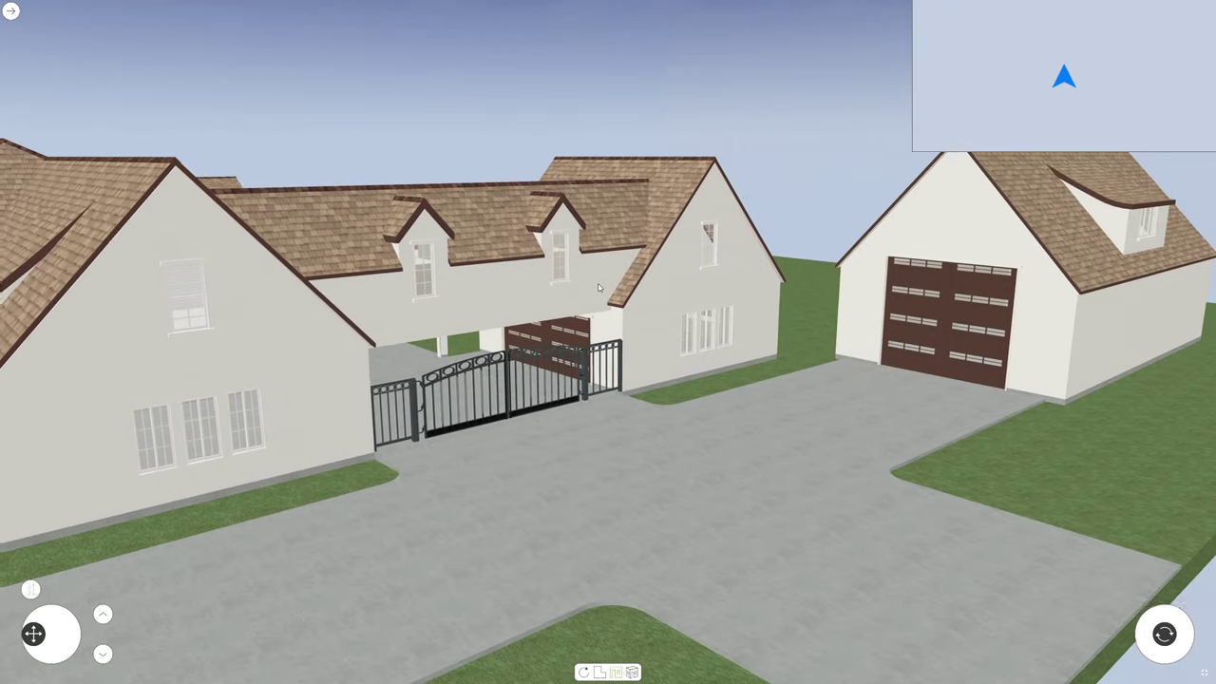
Fly from the gated driveway around the gabled wing to view its lawn side and the front porch beyond
key(Right)
key(Up)
key(Left)
key(Down)
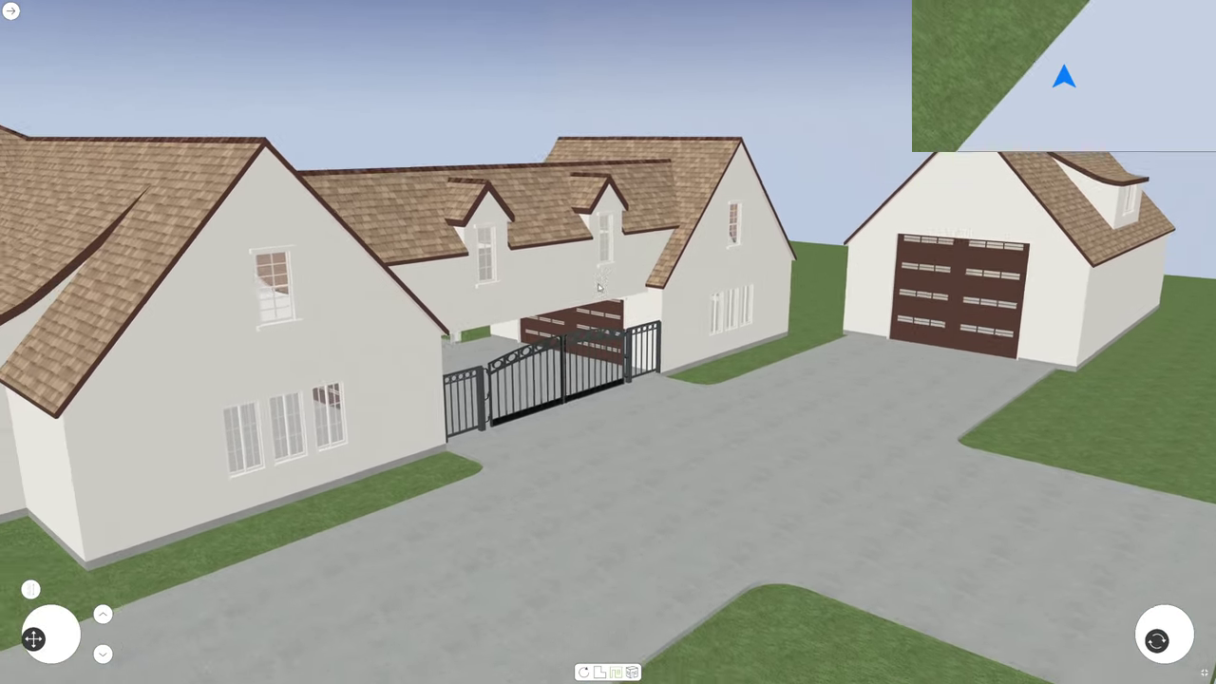
key(Up)
key(Left)
key(Up)
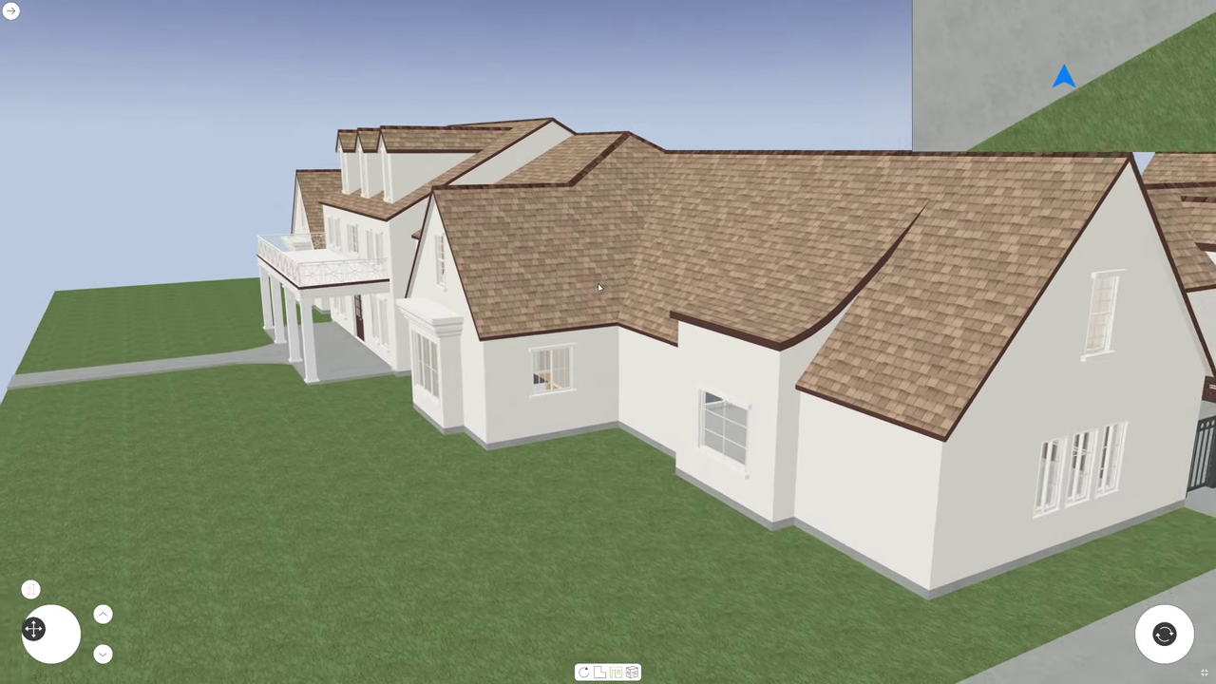
Move in on the side wing and view its shed dormer, gabled bay window and shingle roof
key(Down)
key(Right)
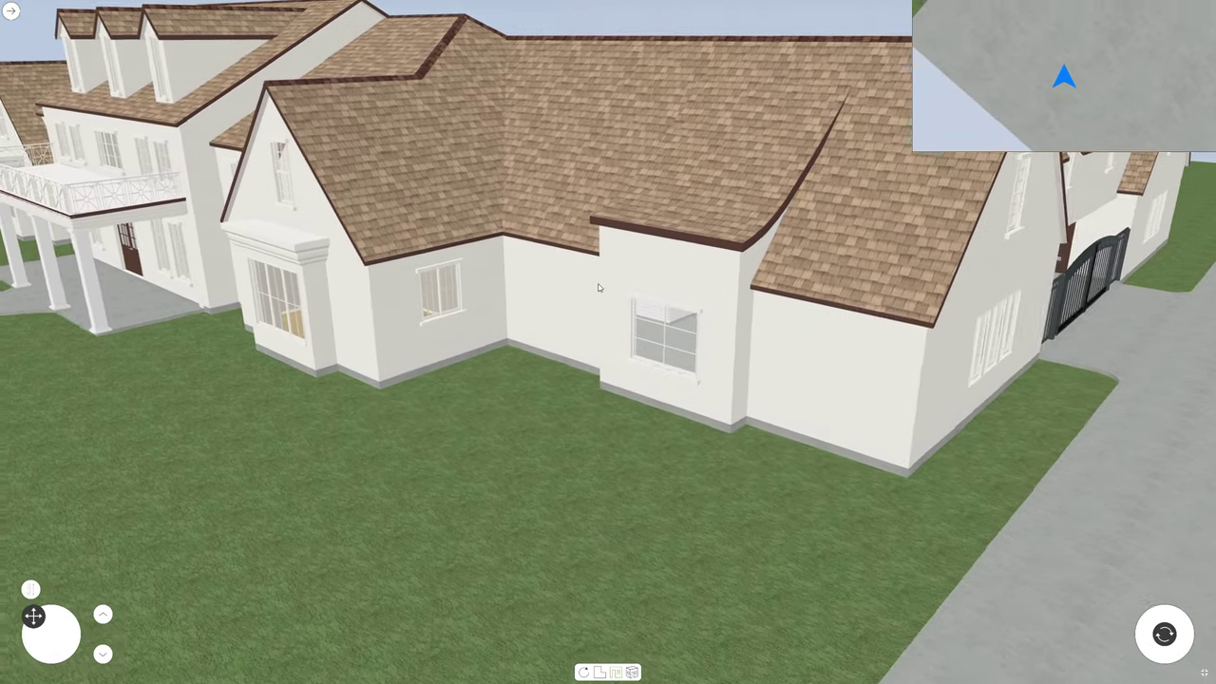
key(Right)
key(w)
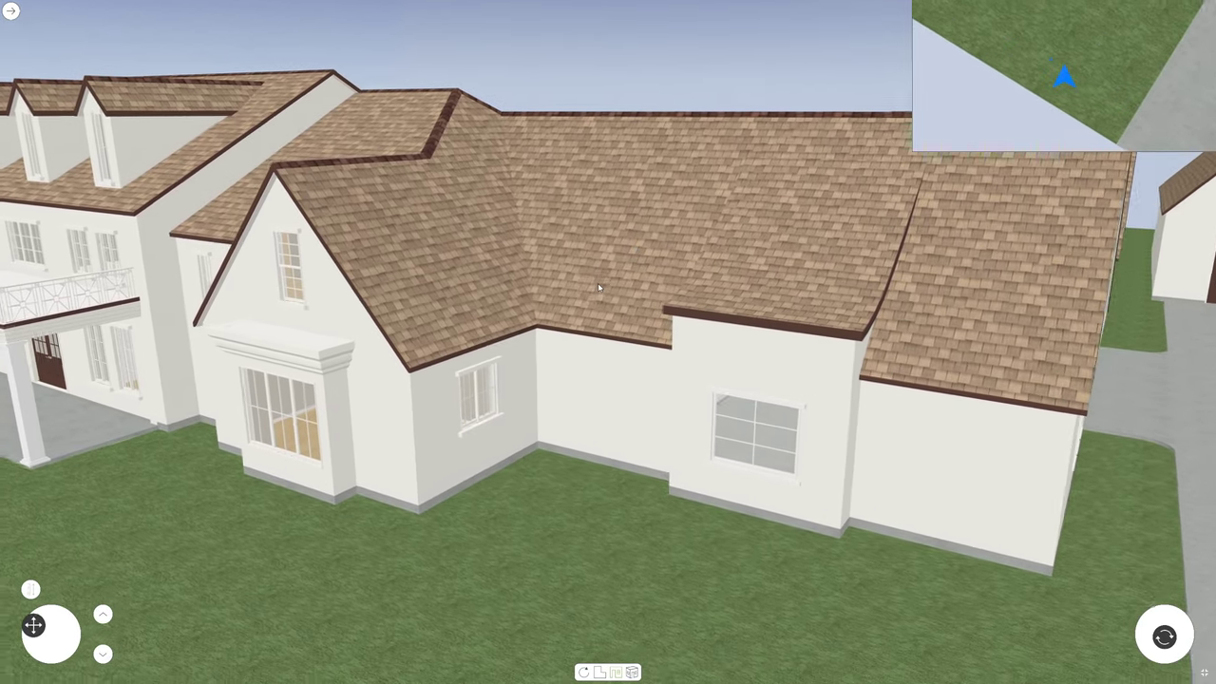
key(Up)
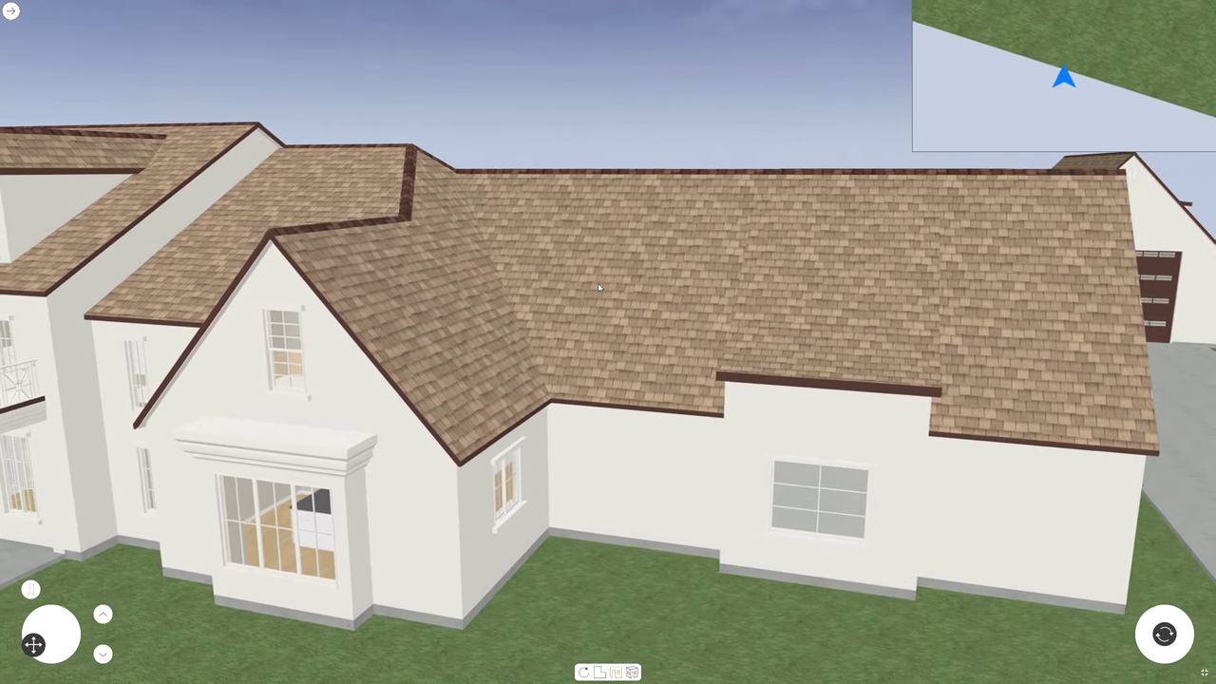
Fly along the front of the house and drop to ground level facing the porch and entry doors
key(Left)
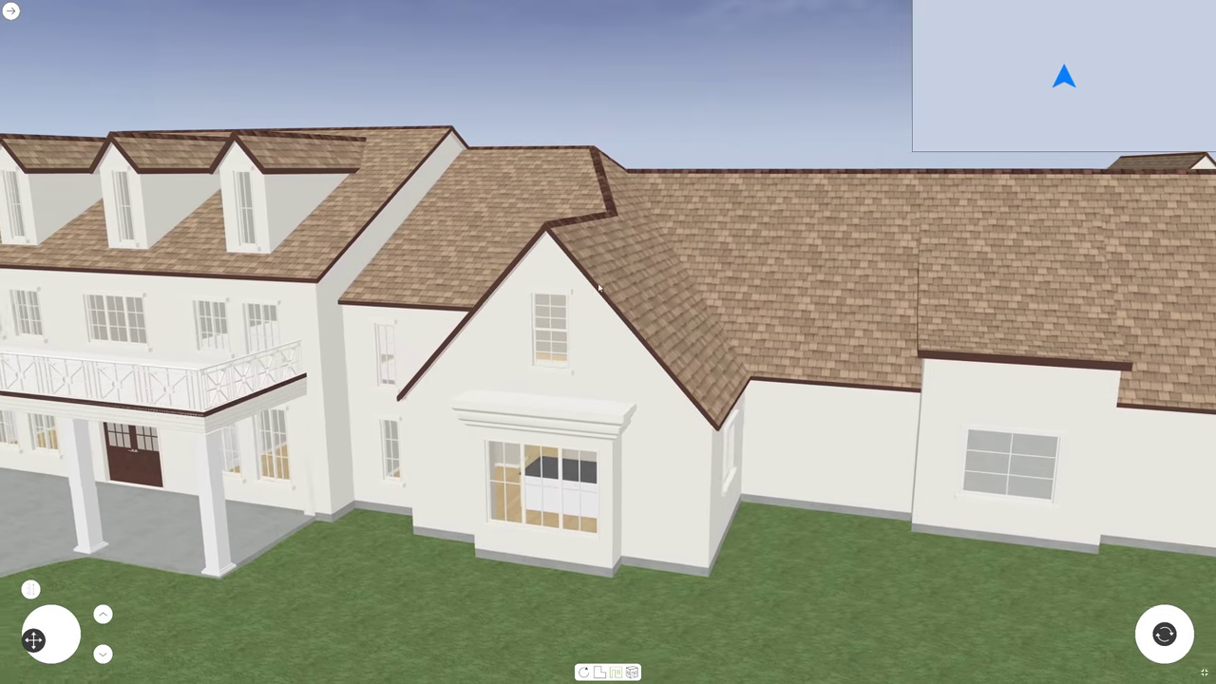
key(Left)
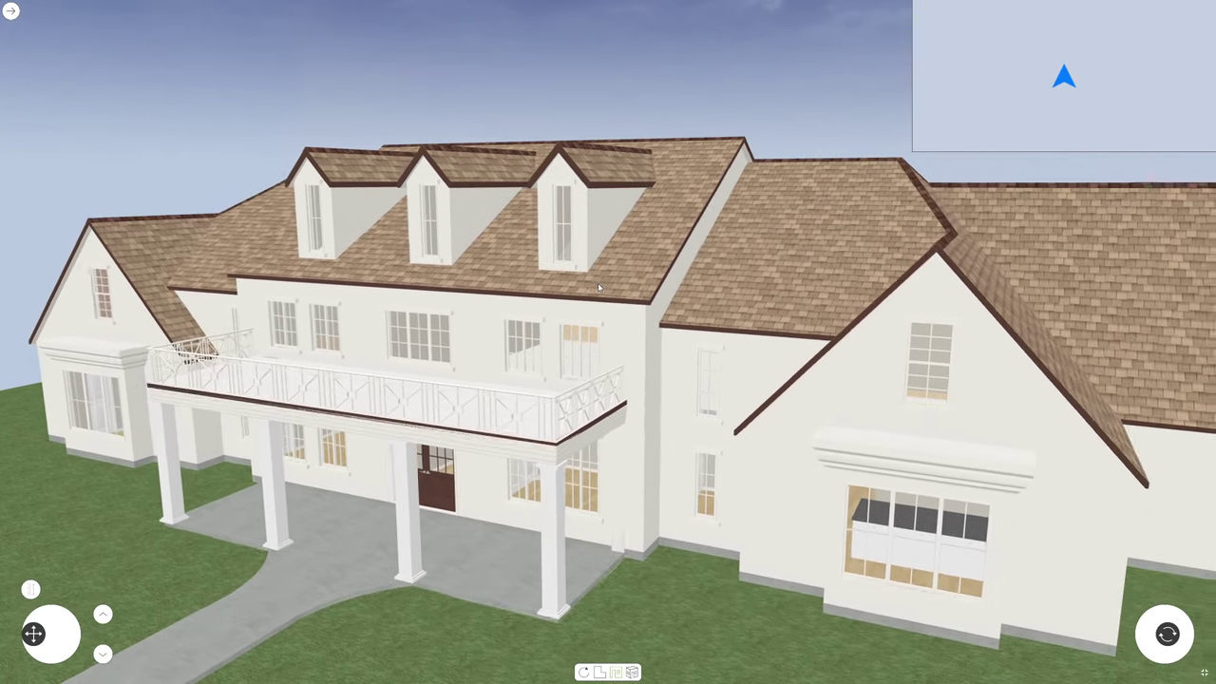
key(Left)
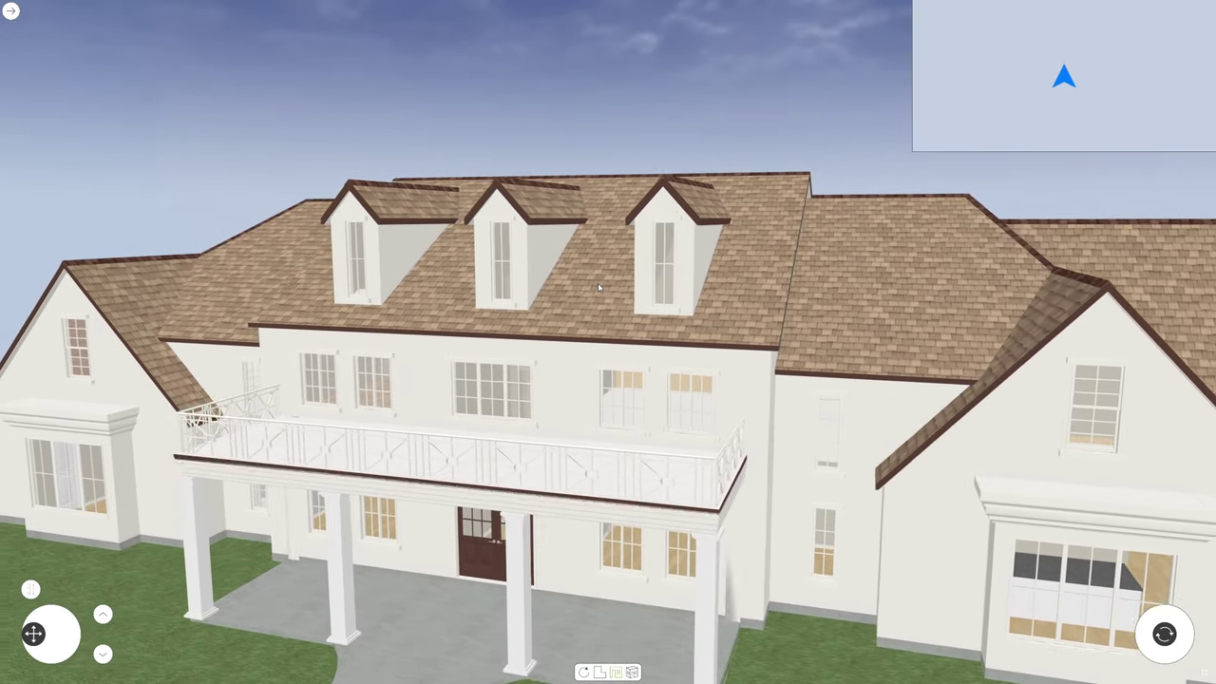
key(a)
key(s)
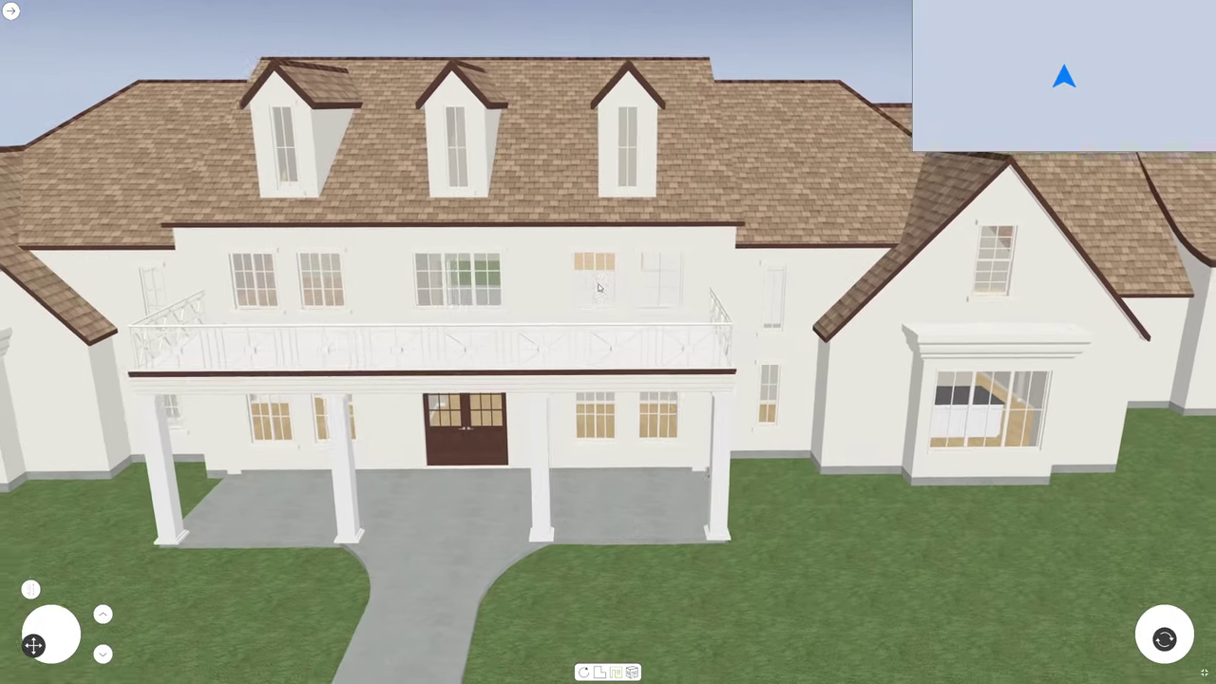
key(Up)
key(q)
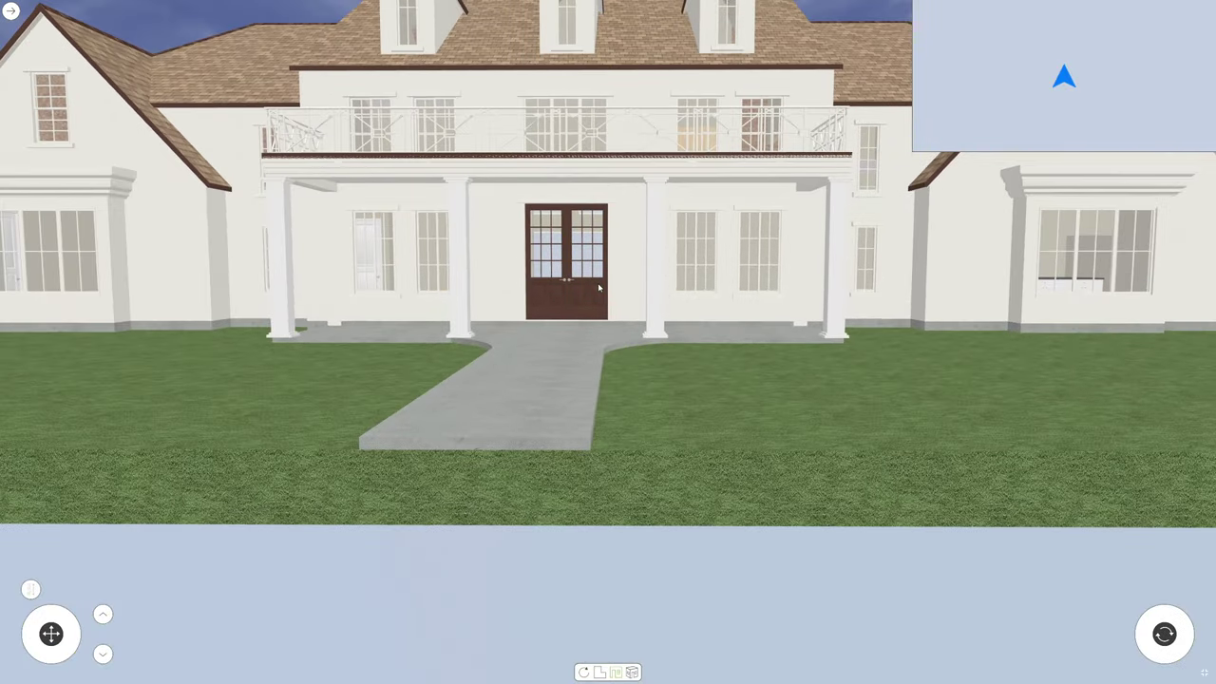
Rise above the front lawn and view the facade with its balcony and three roof dormers
key(Up)
key(e)
key(Down)
key(Up)
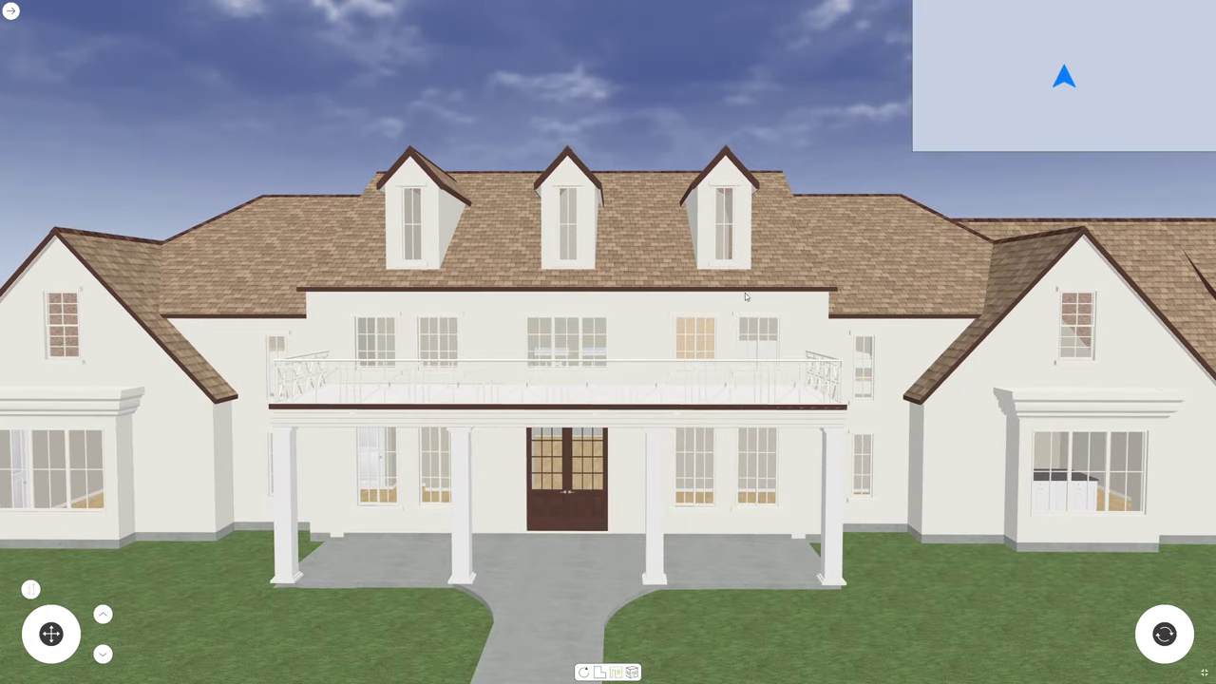
key(w)
key(a)
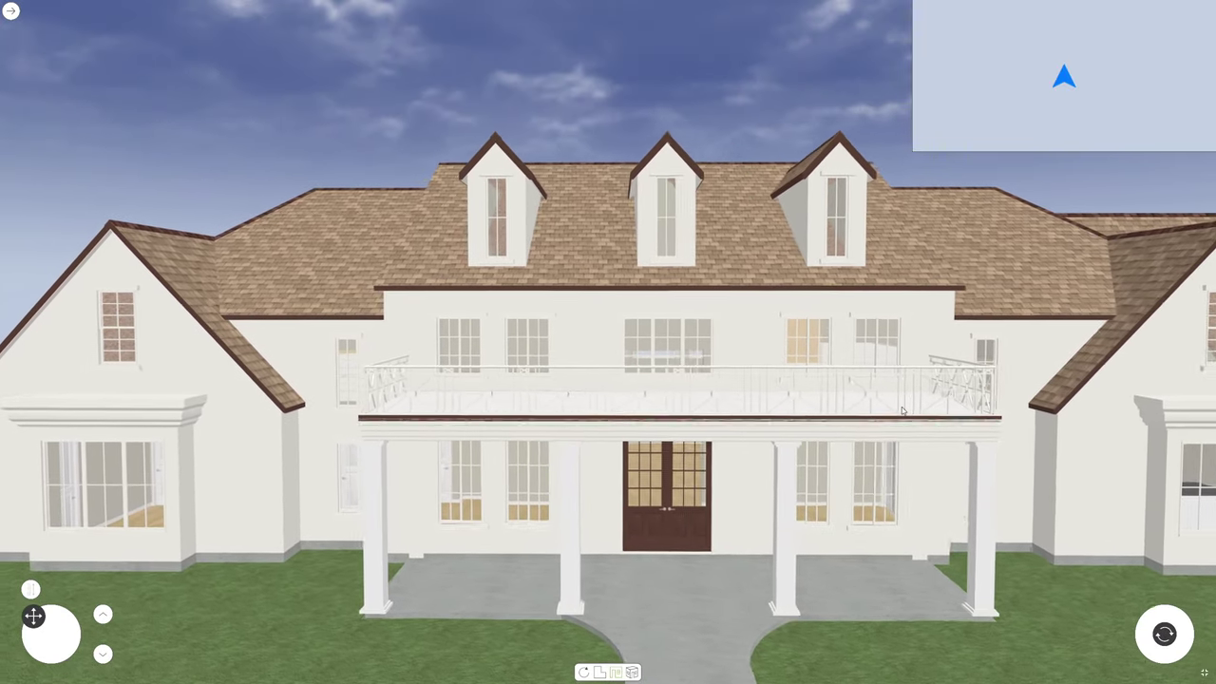
Fly down to the porch and pass through the windows beside the entry doors into the room with the ladder
key(Down)
key(a)
key(Left)
key(Up)
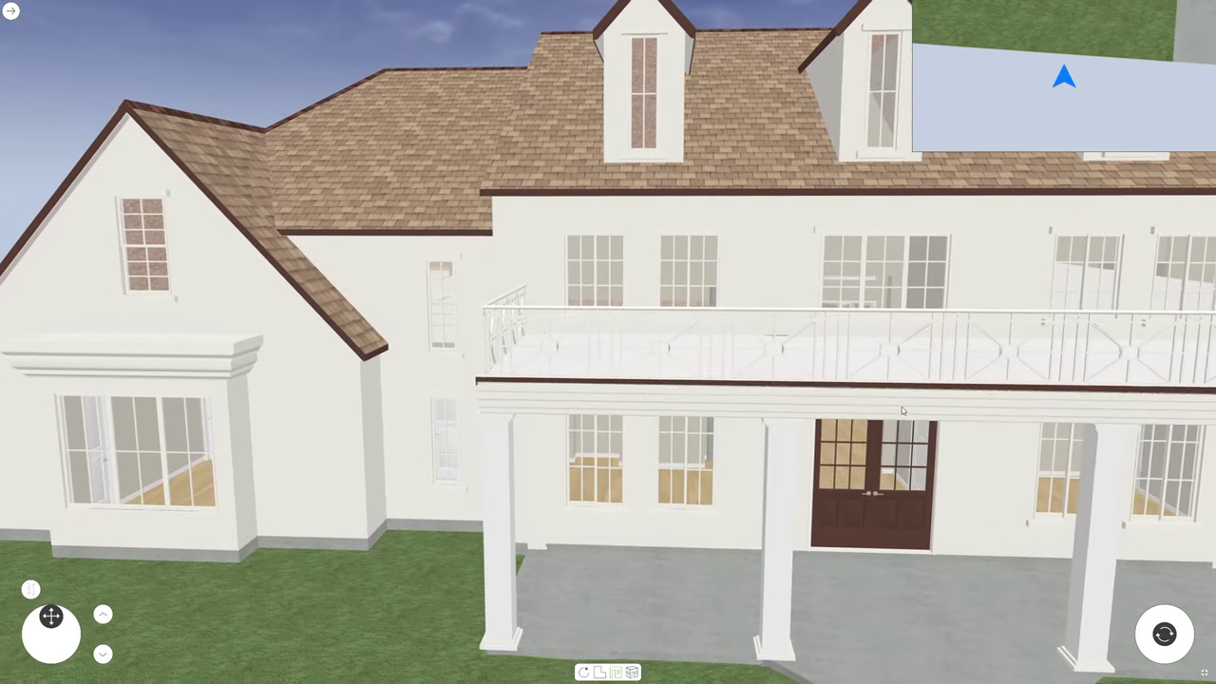
key(q)
key(a)
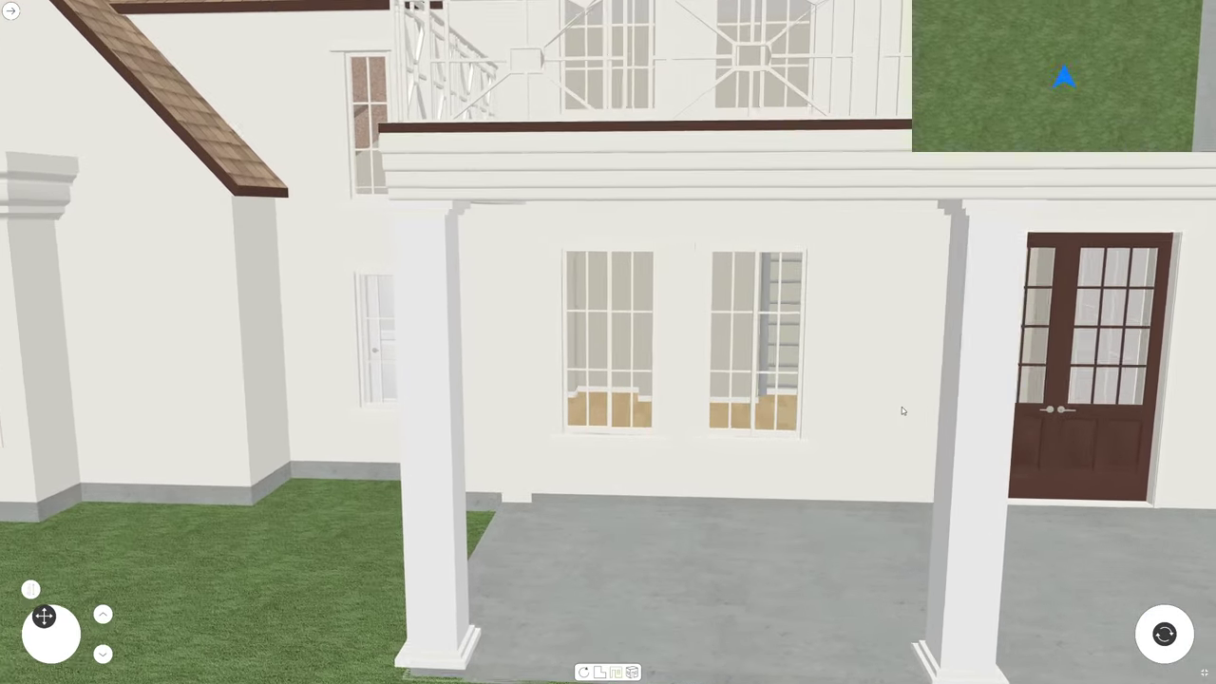
key(Up)
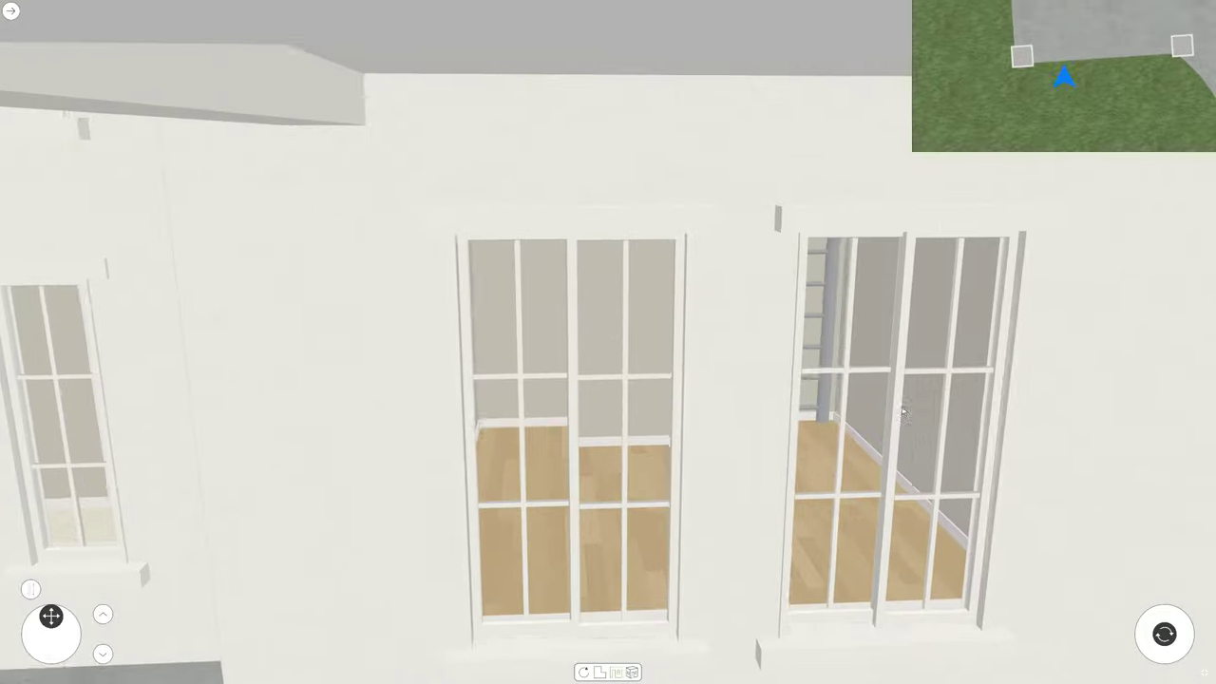
key(Up)
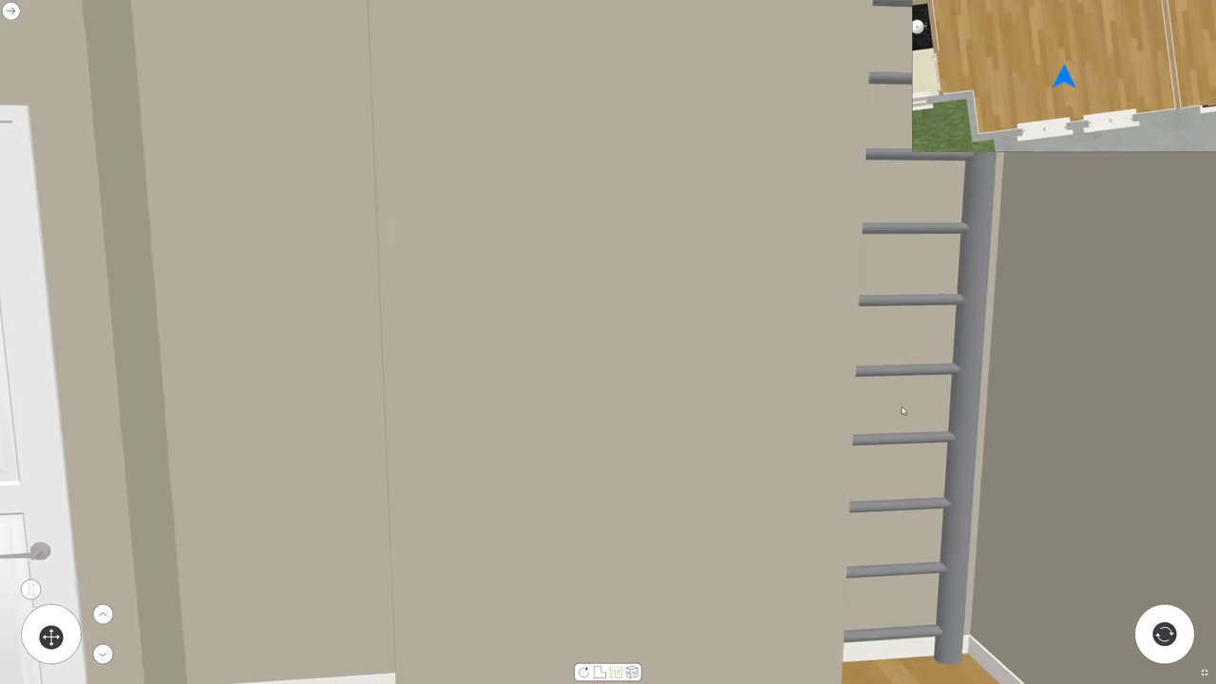
Back up inside the ladder room and view the door, wall recess and wood floor
key(s)
key(a)
key(Right)
key(Up)
key(Down)
key(Left)
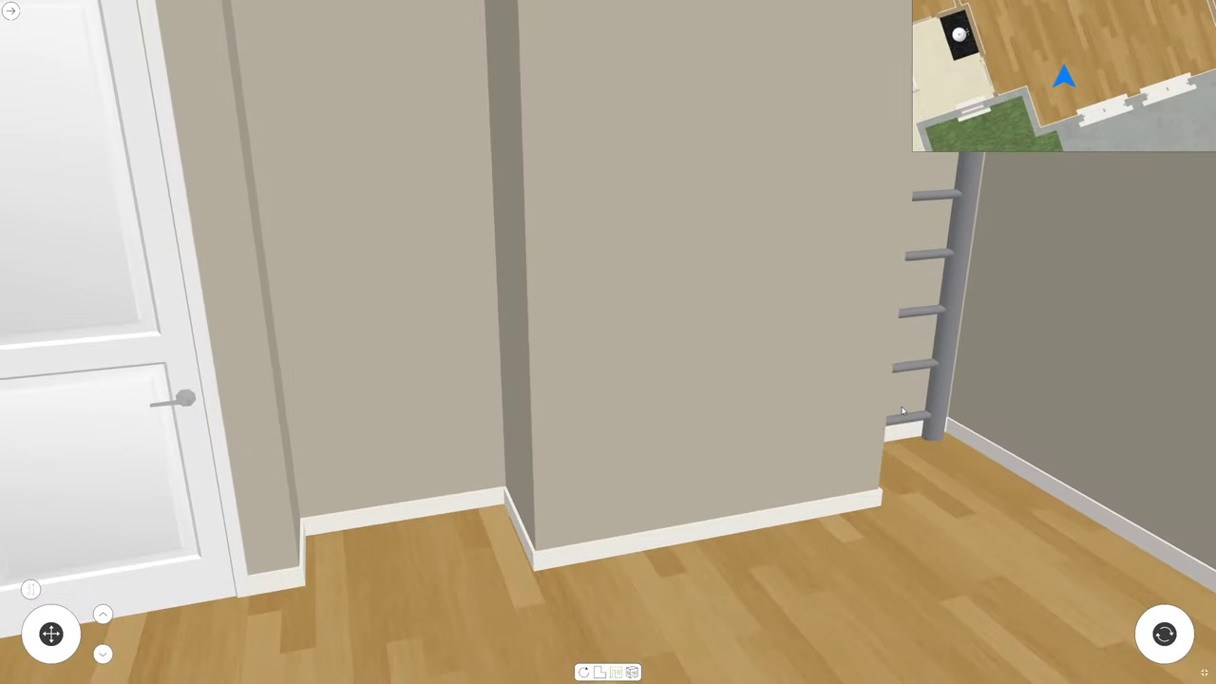
Go up one floor and view the top of the ladder in the upper room
key(Page_Up)
key(Right)
key(Up)
key(a)
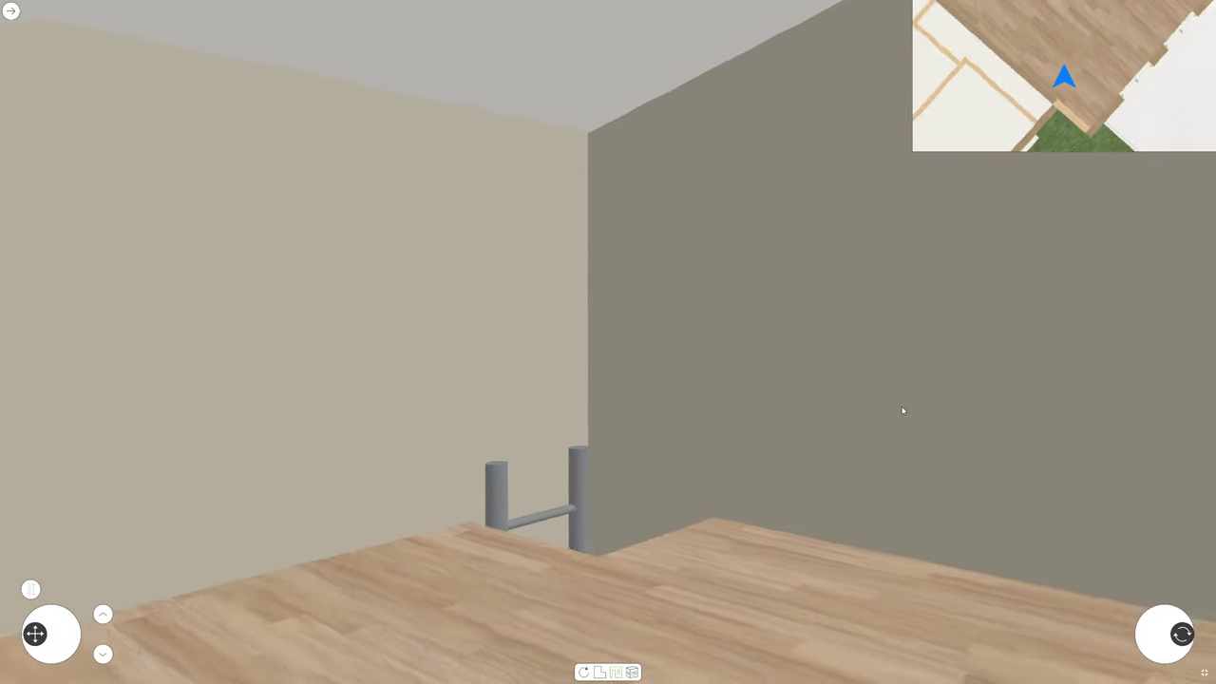
Turn around the upper room to view the balcony windows and the adjoining blank wall
key(w)
key(Right)
key(Down)
key(s)
key(a)
key(Up)
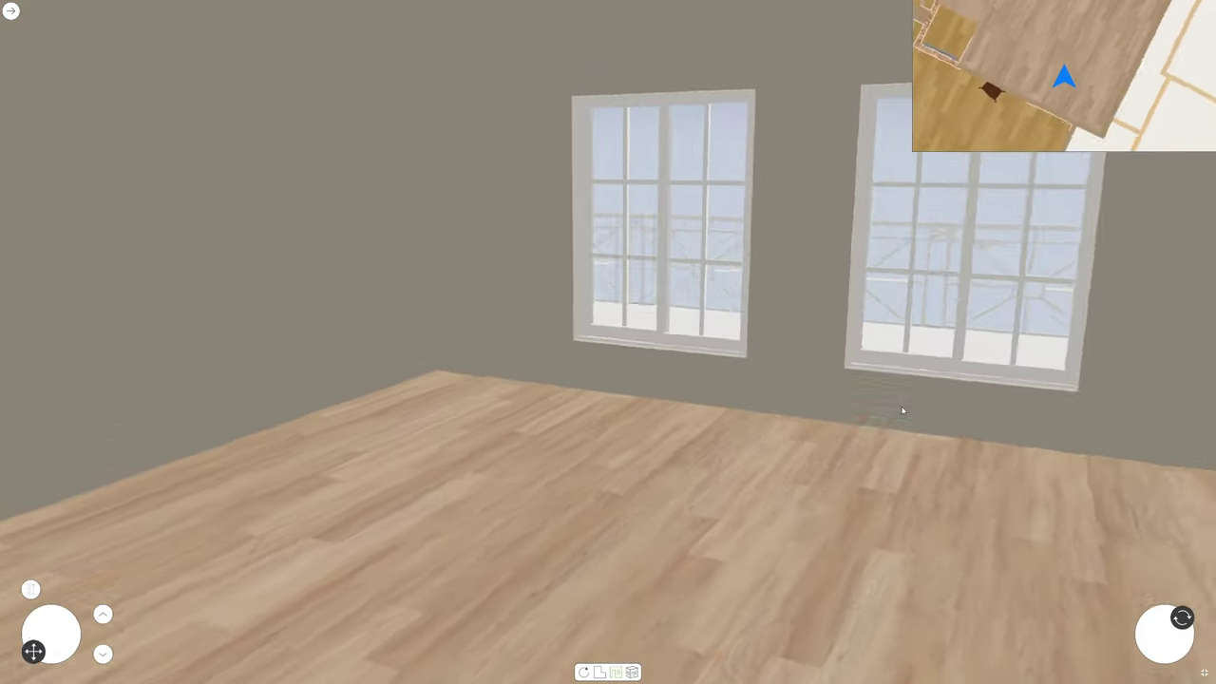
key(w)
key(Right)
key(Down)
key(Right)
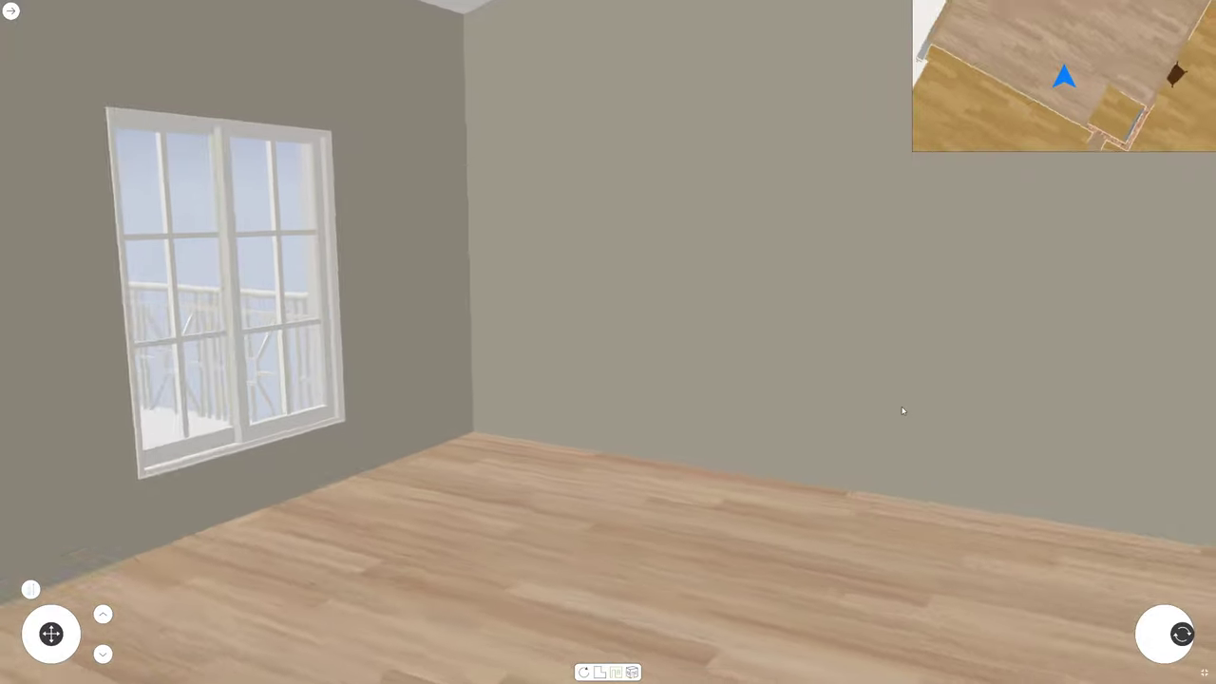
Go back down a floor and examine the ladder's full height from the window side of the room
key(Page_Down)
key(Up)
key(a)
key(Right)
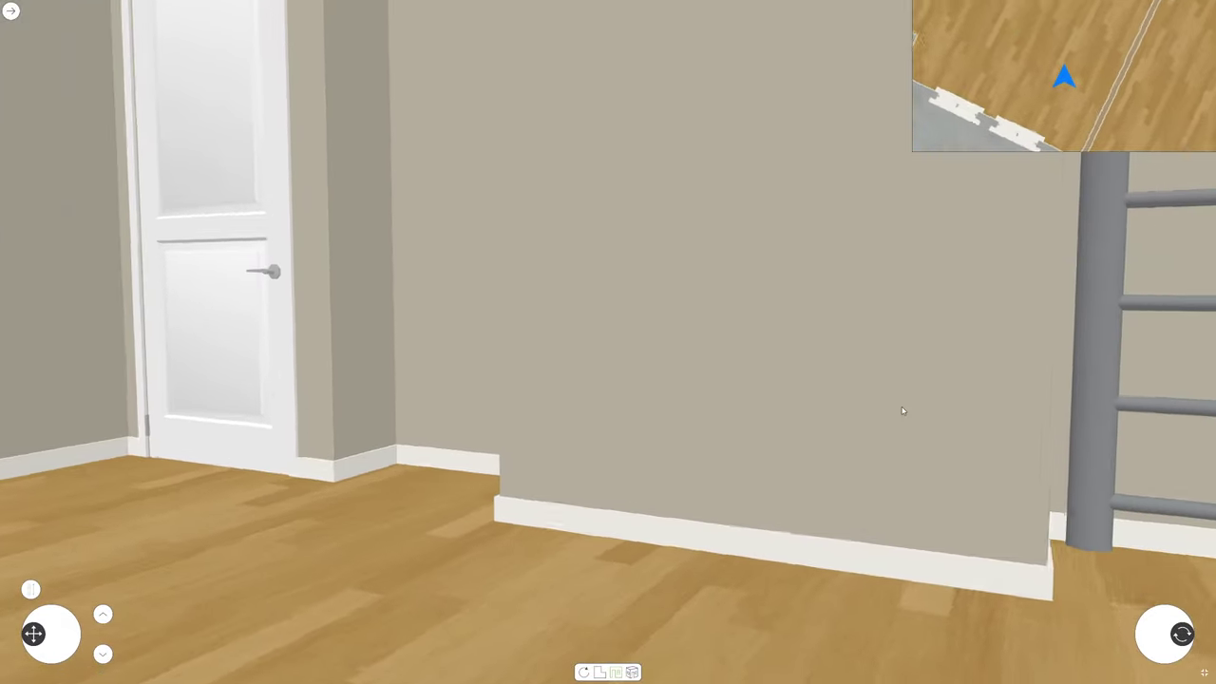
key(s)
key(Up)
key(a)
key(w)
key(Right)
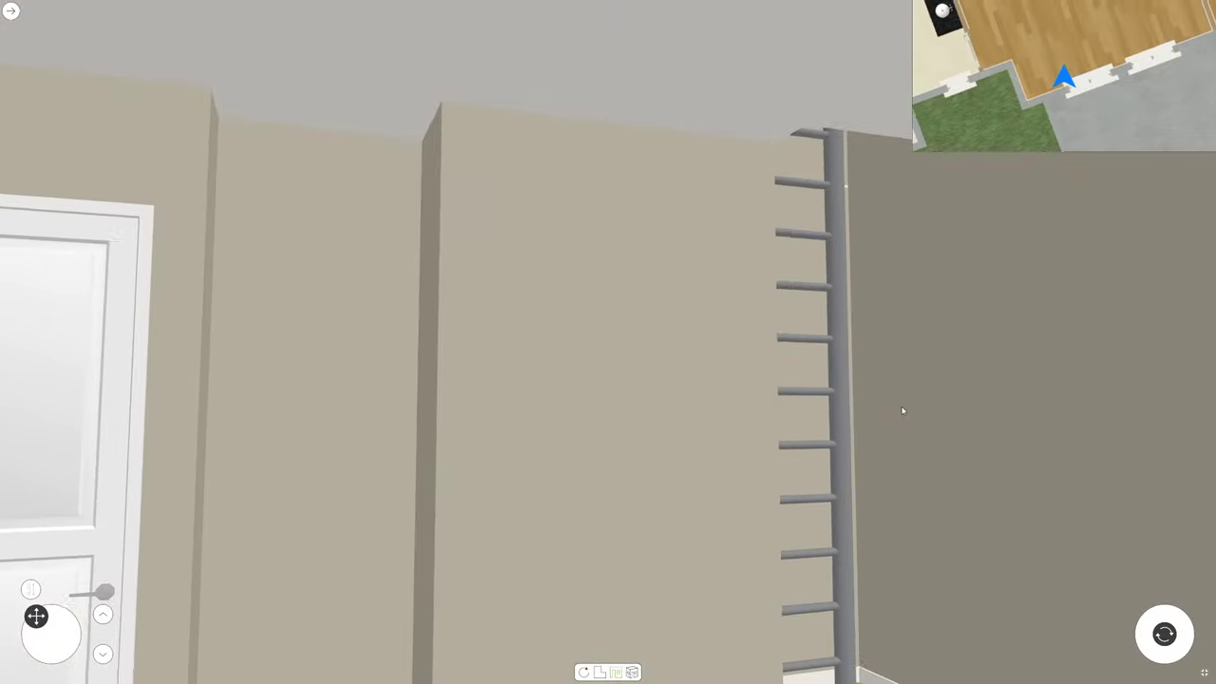
Walk up to the white panelled door, then continue into the open area near the folding glass doors
key(Down)
key(a)
key(Left)
key(w)
key(d)
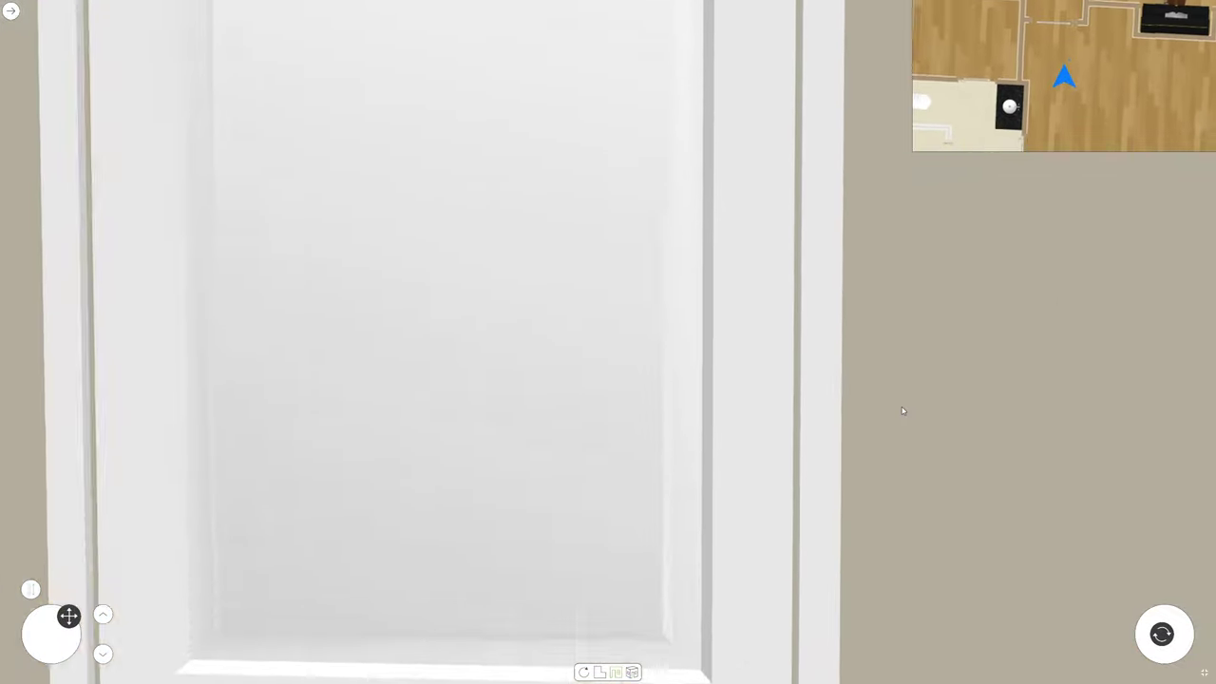
key(Left)
key(Up)
key(s)
key(Left)
key(Down)
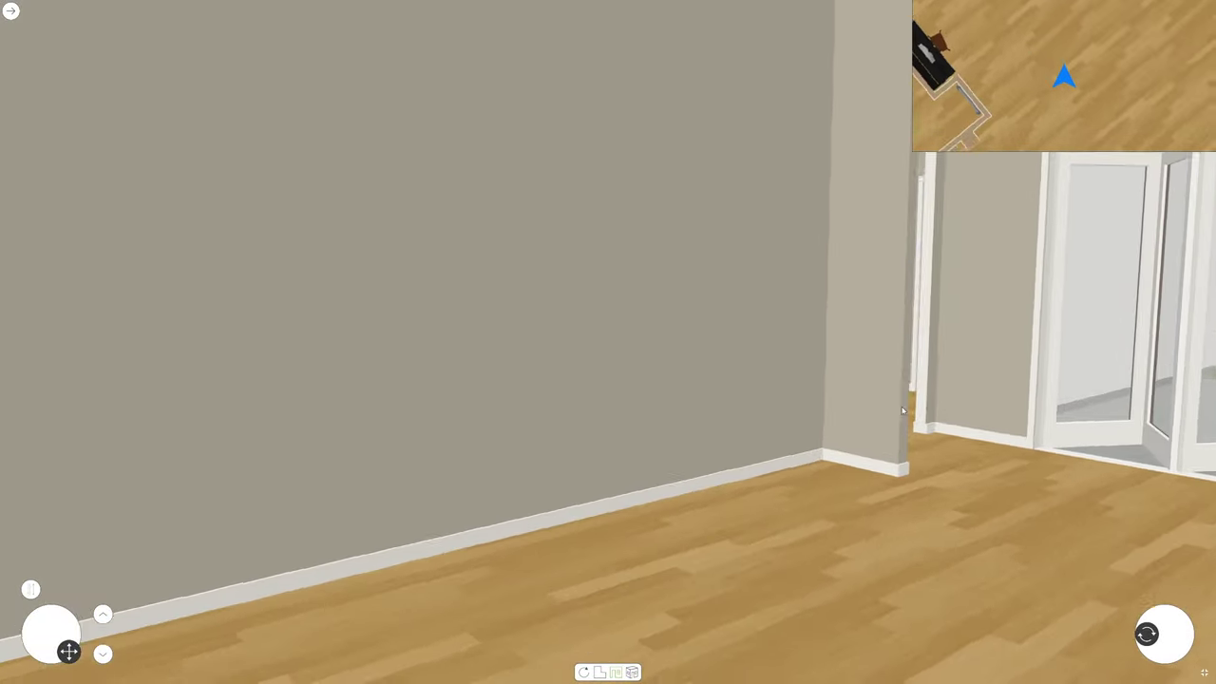
View the hallway toward the glazed double doors, then walk over to the upright piano
key(d)
key(Up)
key(s)
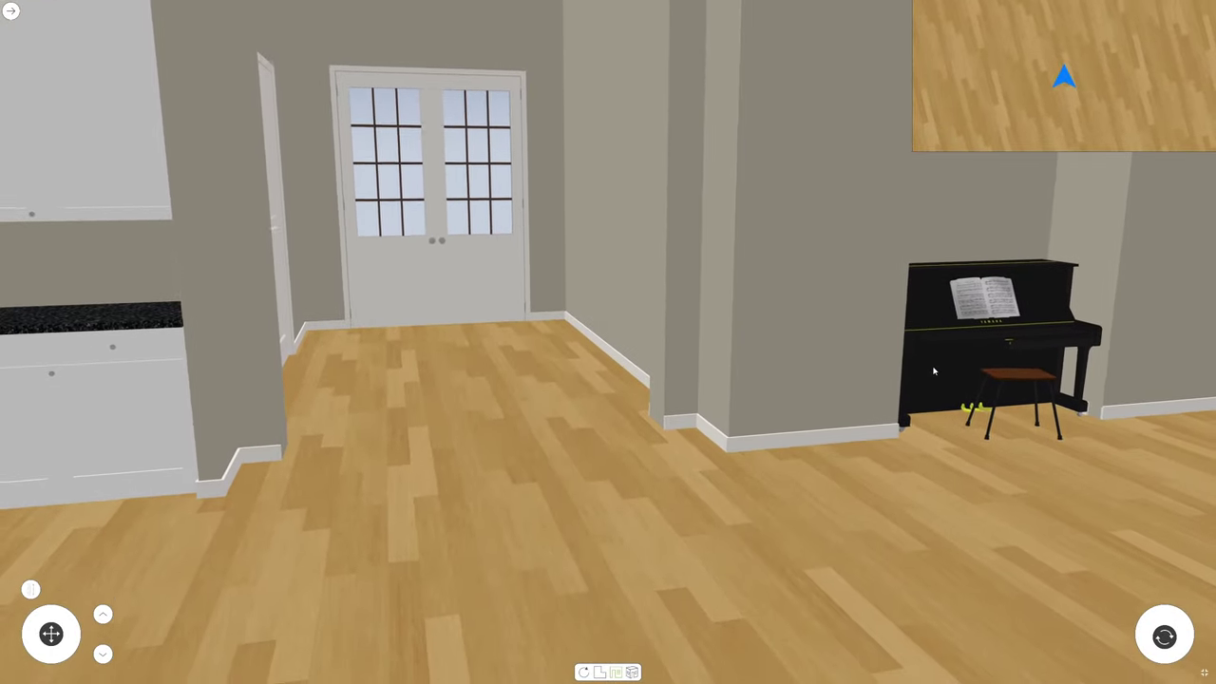
key(w)
key(a)
key(Right)
key(d)
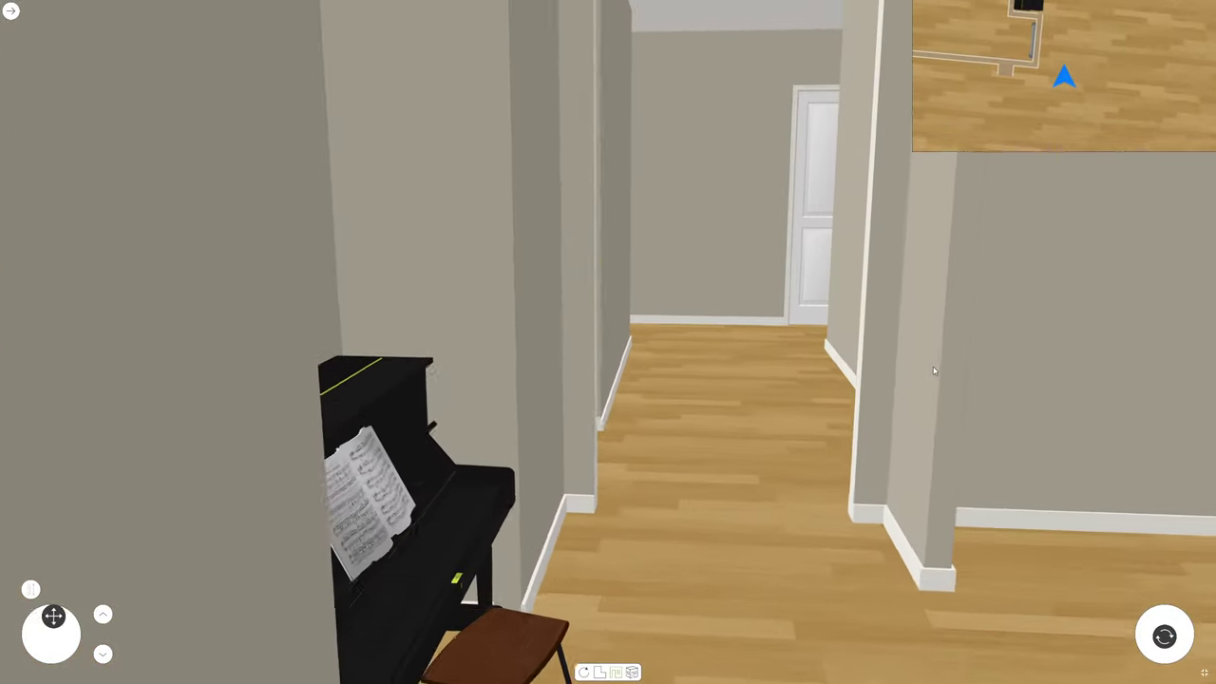
Pass through the wall behind the piano and turn to view the ladder room's windows and door
key(Left)
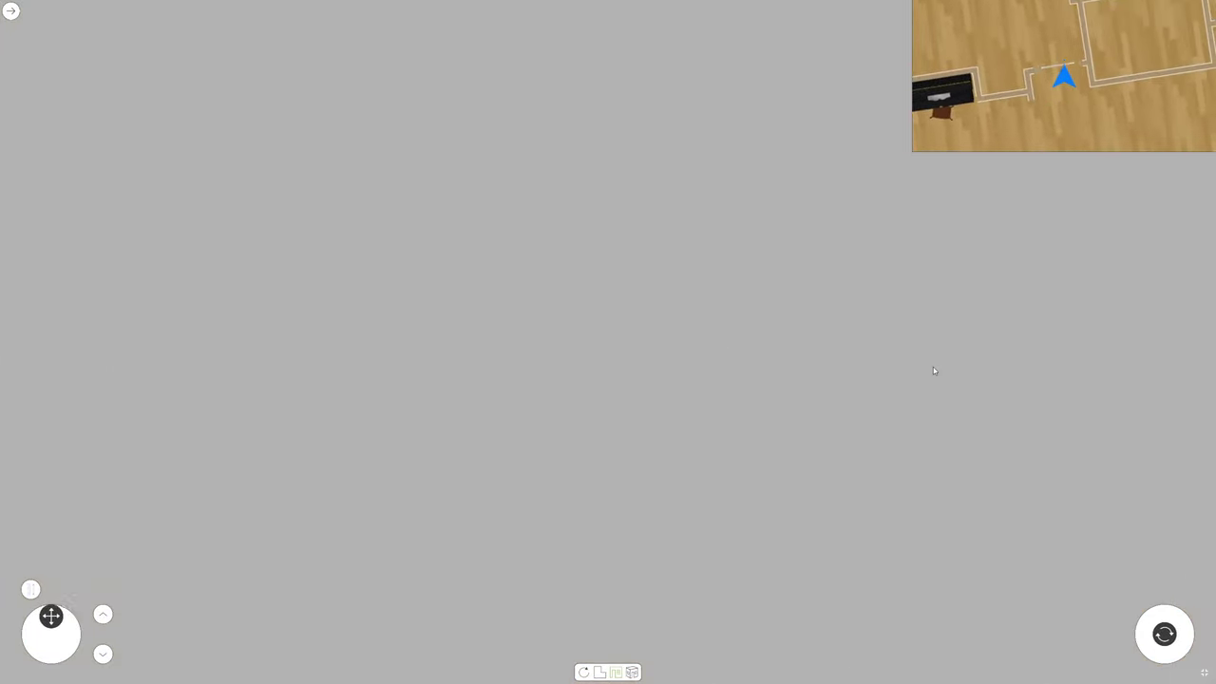
key(Left)
key(w)
key(Right)
key(Right)
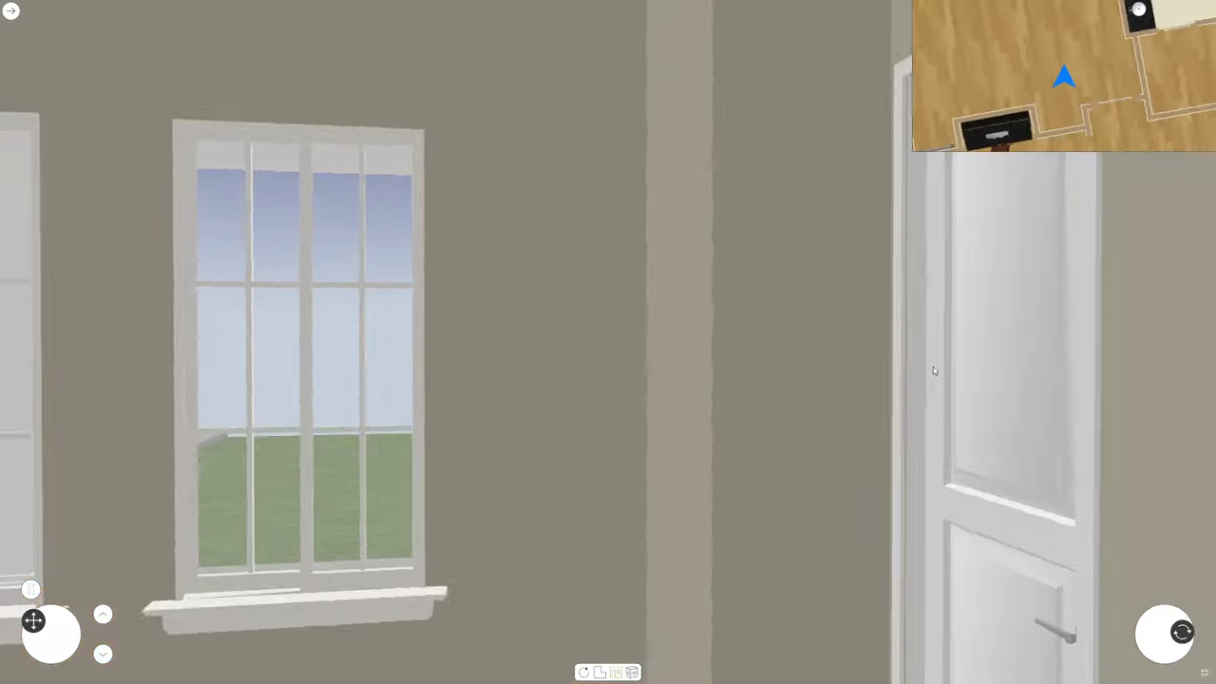
Walk through to the small wood-floored closet beside the bathroom and look down at its floor
key(Up)
key(w)
key(Right)
key(s)
key(Left)
key(Right)
key(w)
key(d)
key(s)
key(Down)
key(Up)
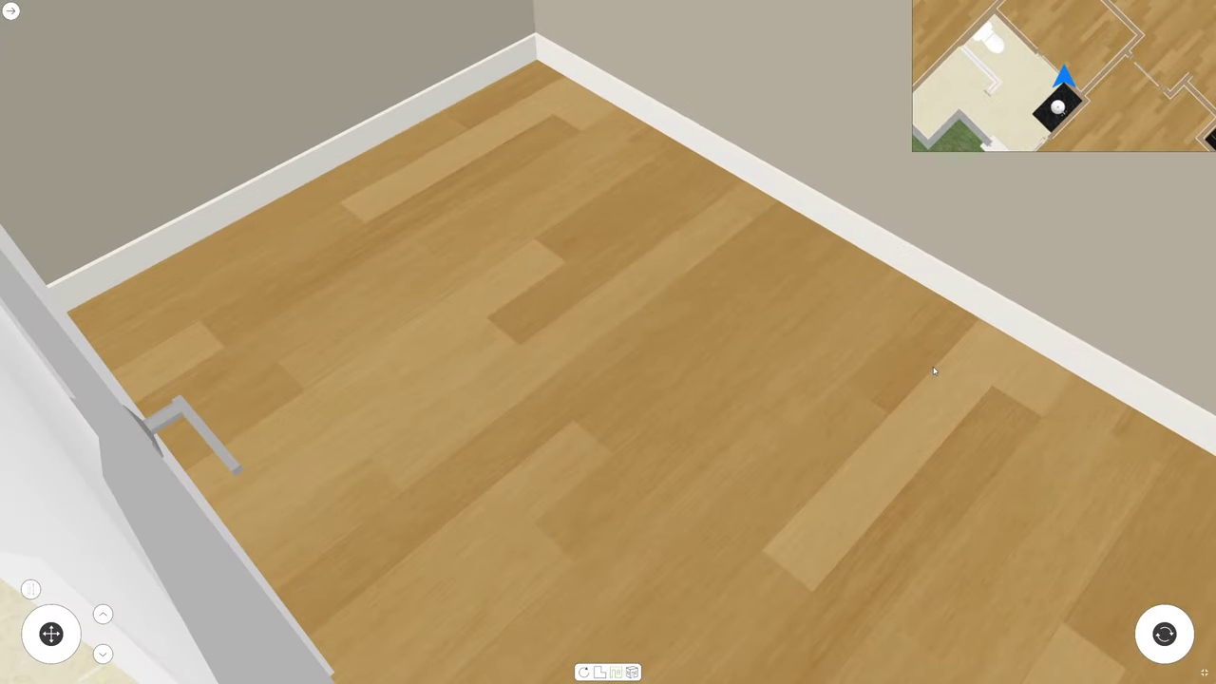
Enter the bathroom and view the glass shower, tiled half wall and toilet
key(Left)
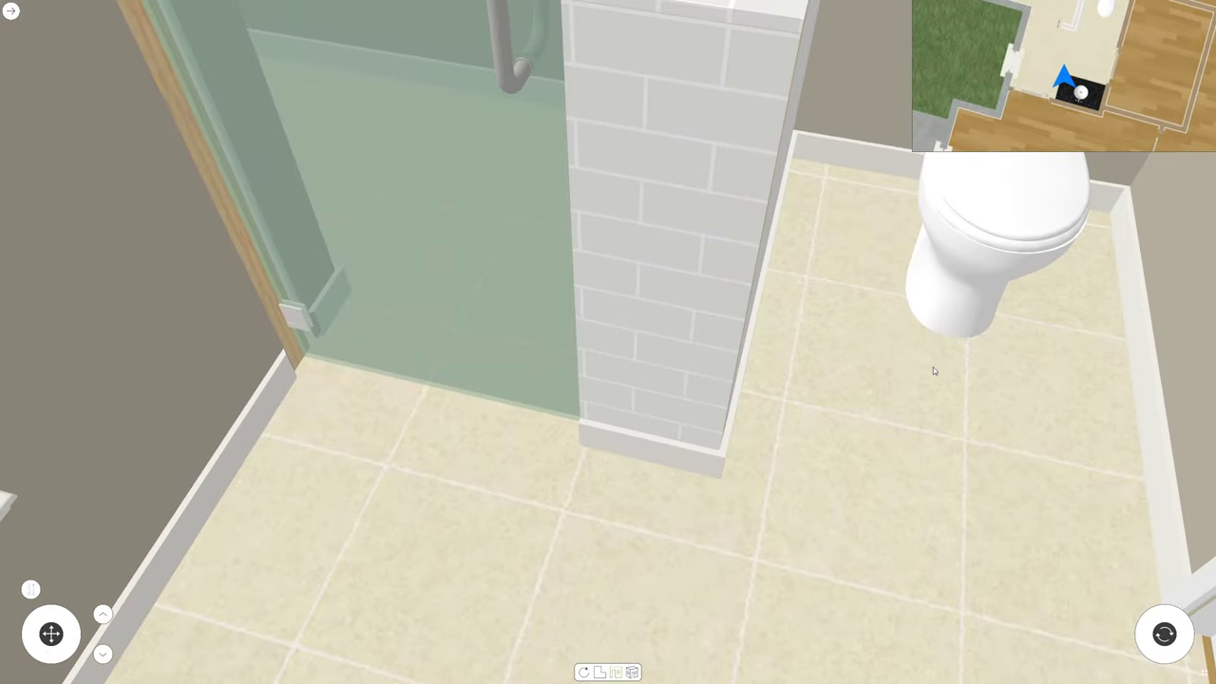
key(Up)
key(Right)
key(a)
key(Up)
key(Right)
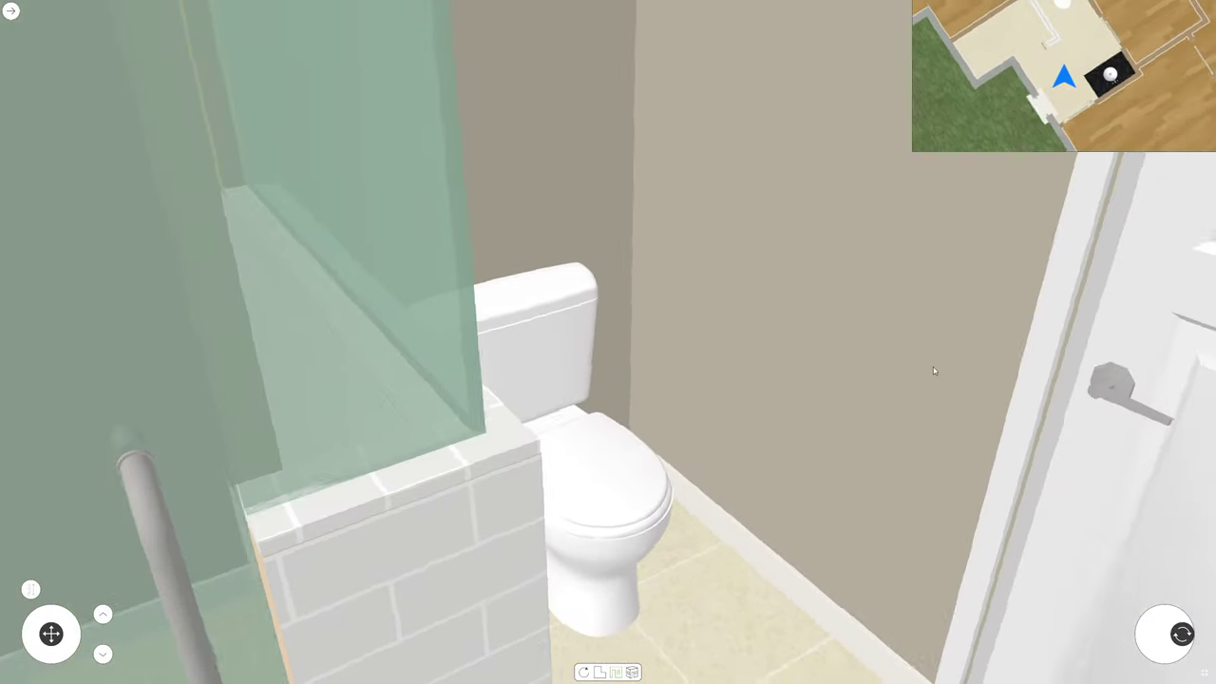
Leave the bathroom, cross the ladder room and continue to the tiled room across the hallway
key(d)
key(s)
key(Left)
key(Up)
key(w)
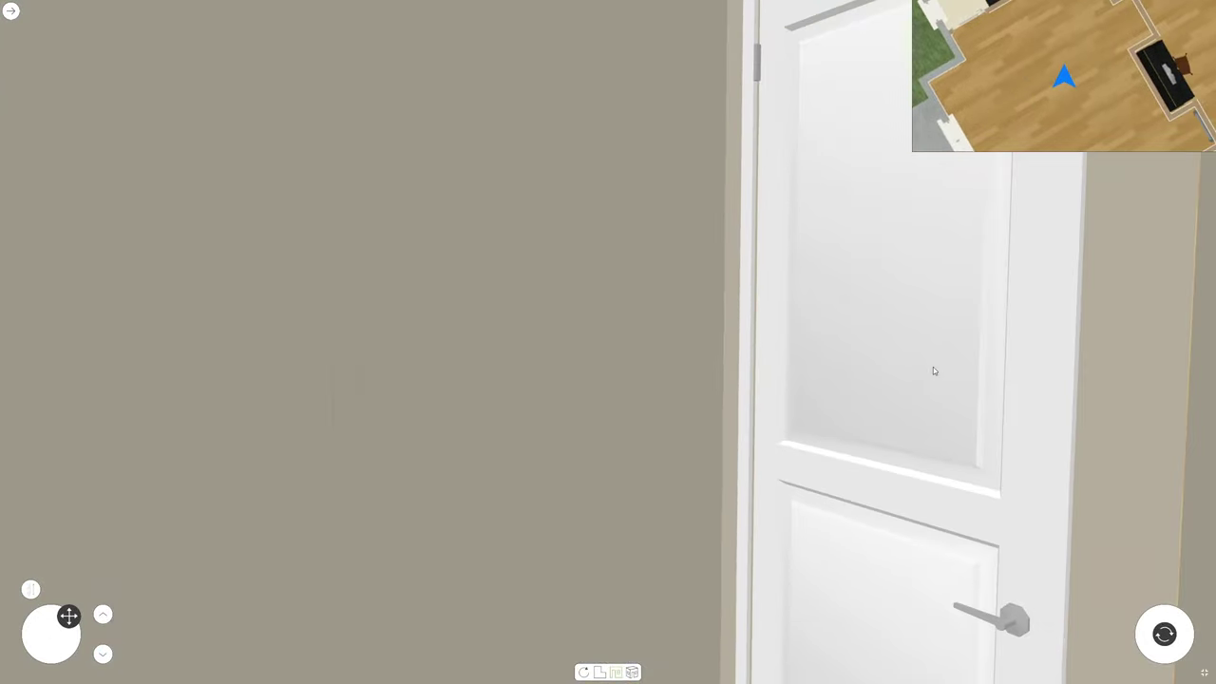
key(Right)
key(d)
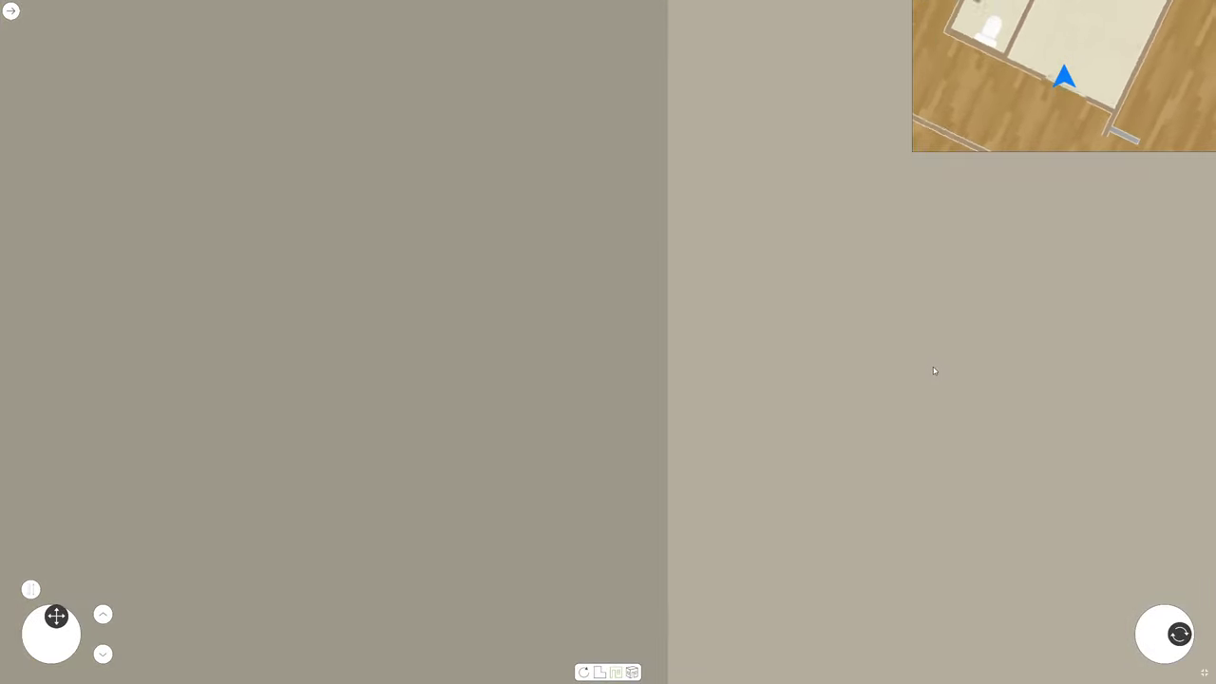
Return outside and view the front facade from above the lawn, including both gabled bays and the porch
key(d)
key(Down)
key(s)
key(Left)
key(w)
key(Up)
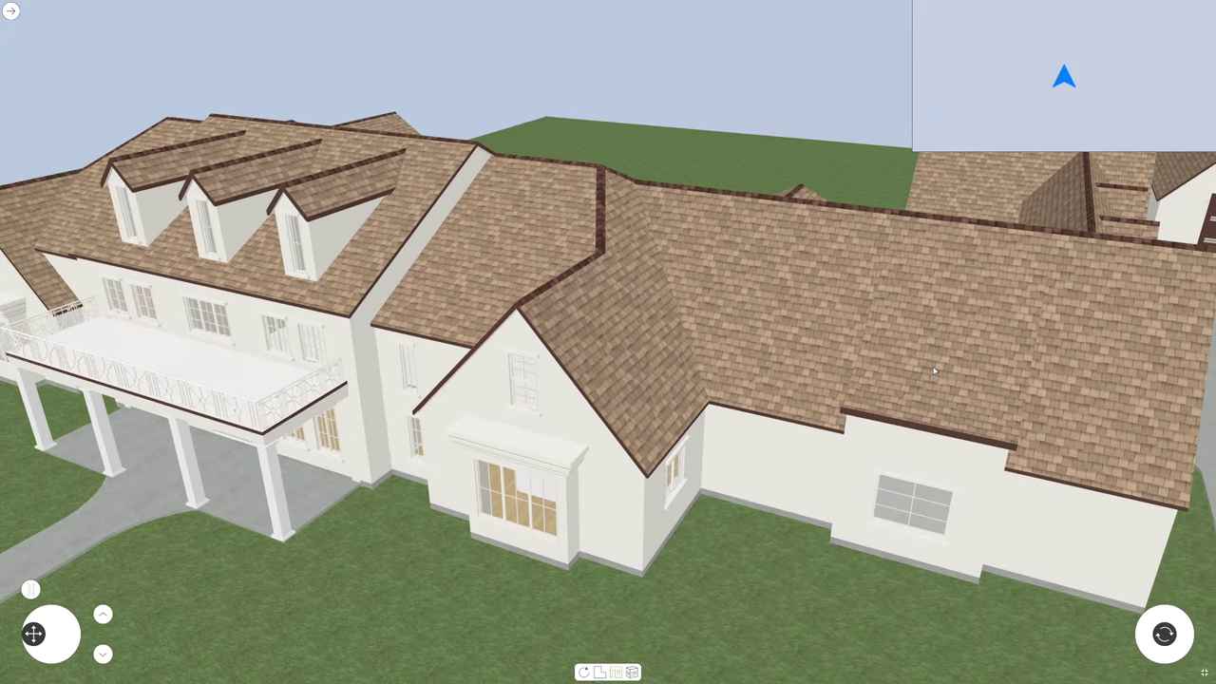
key(w)
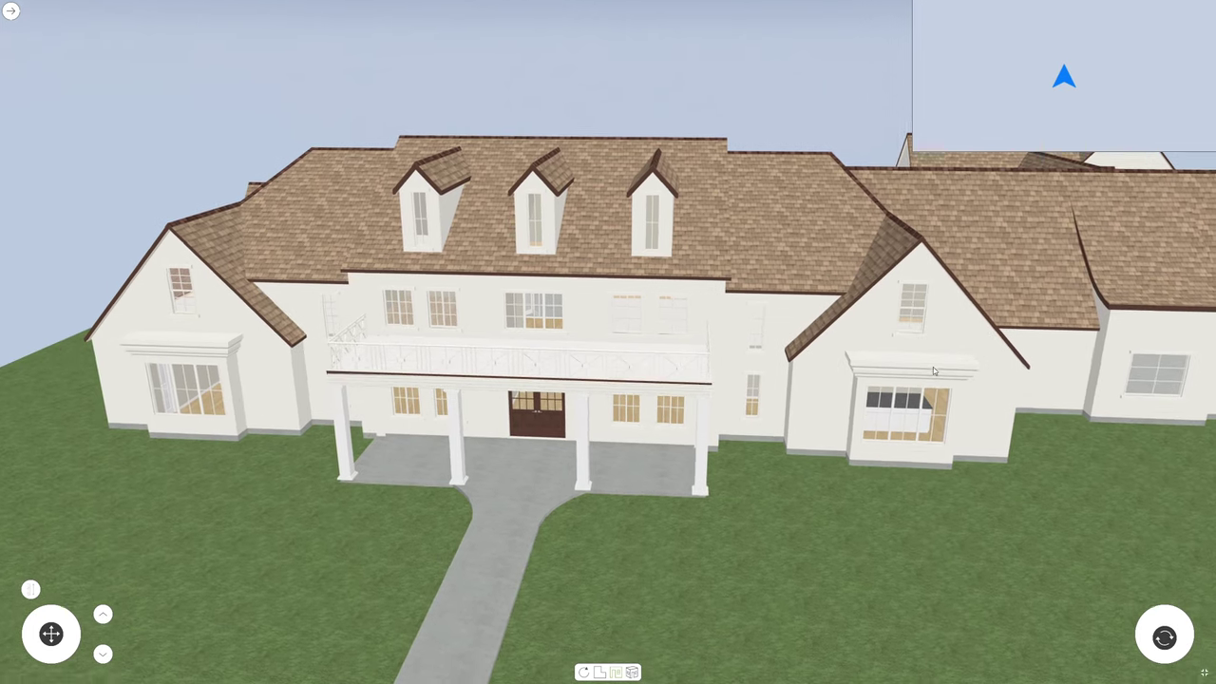
key(Up)
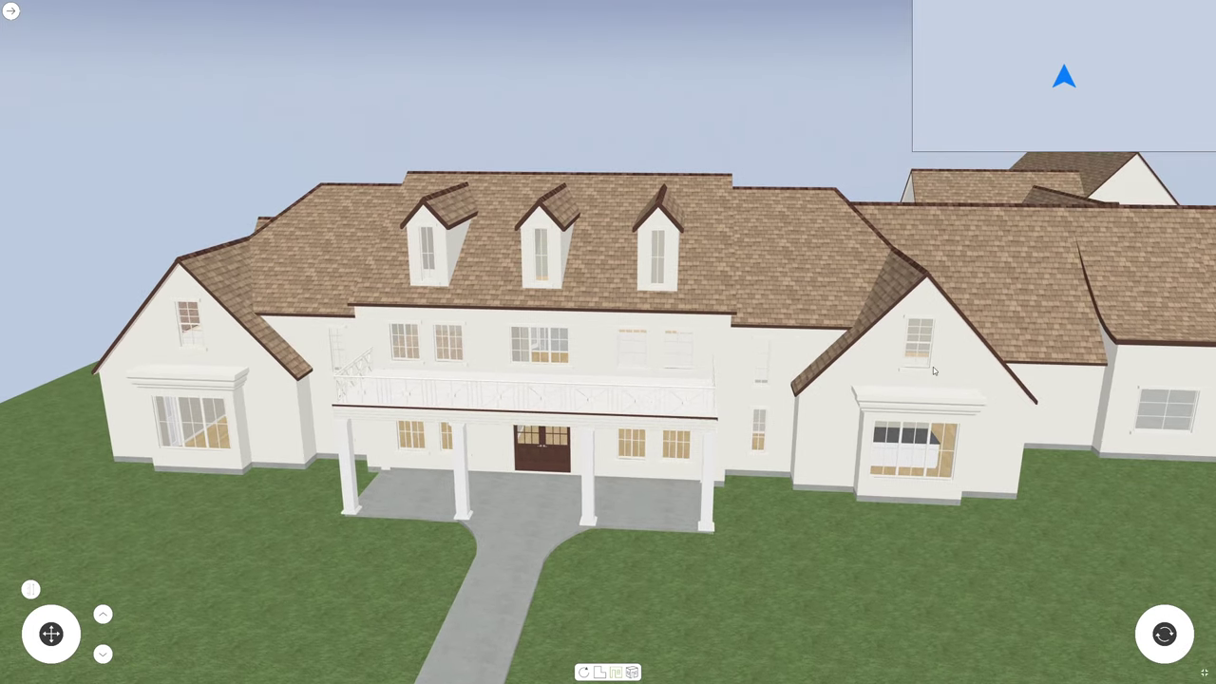